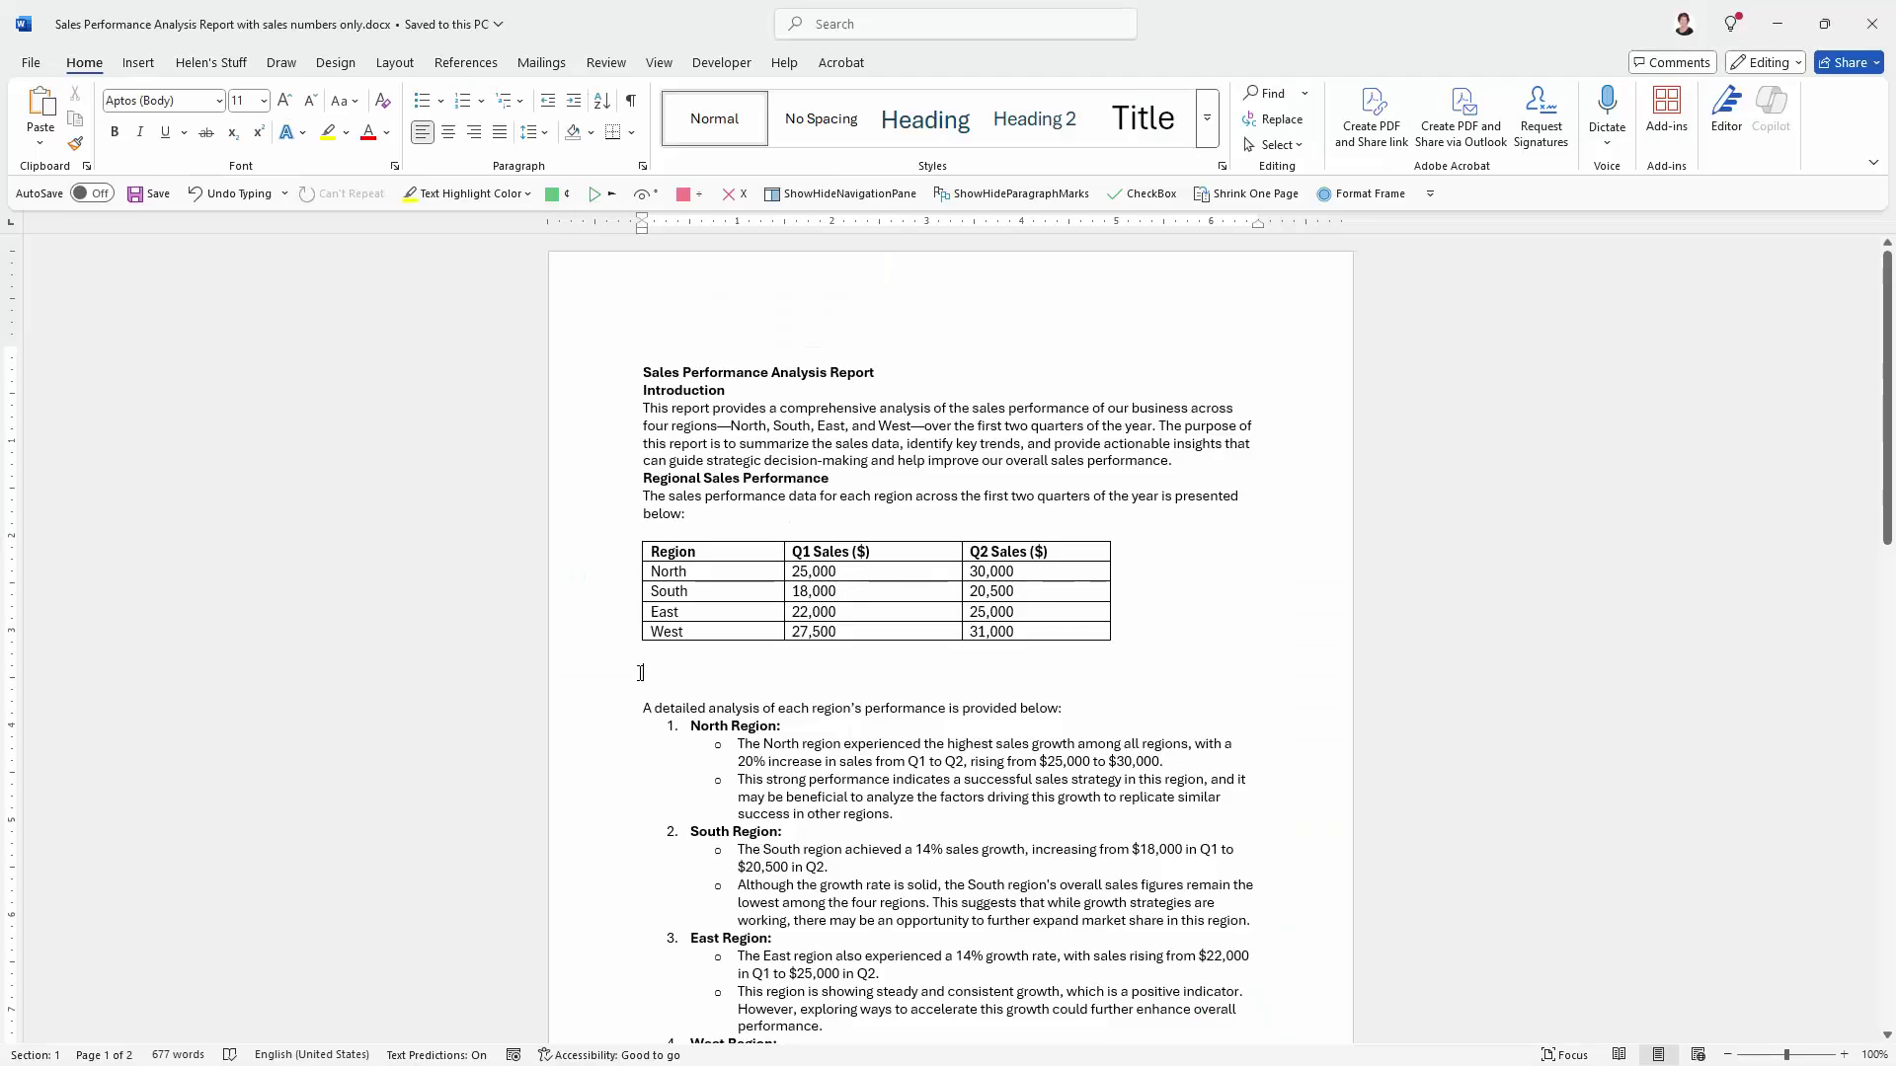
# Put the insertion point on the blank line just below the regional sales table
pyautogui.click(646, 671)
# Insert a Clustered Column chart after briefly comparing it with the Bar chart types
pyautogui.click(140, 63)
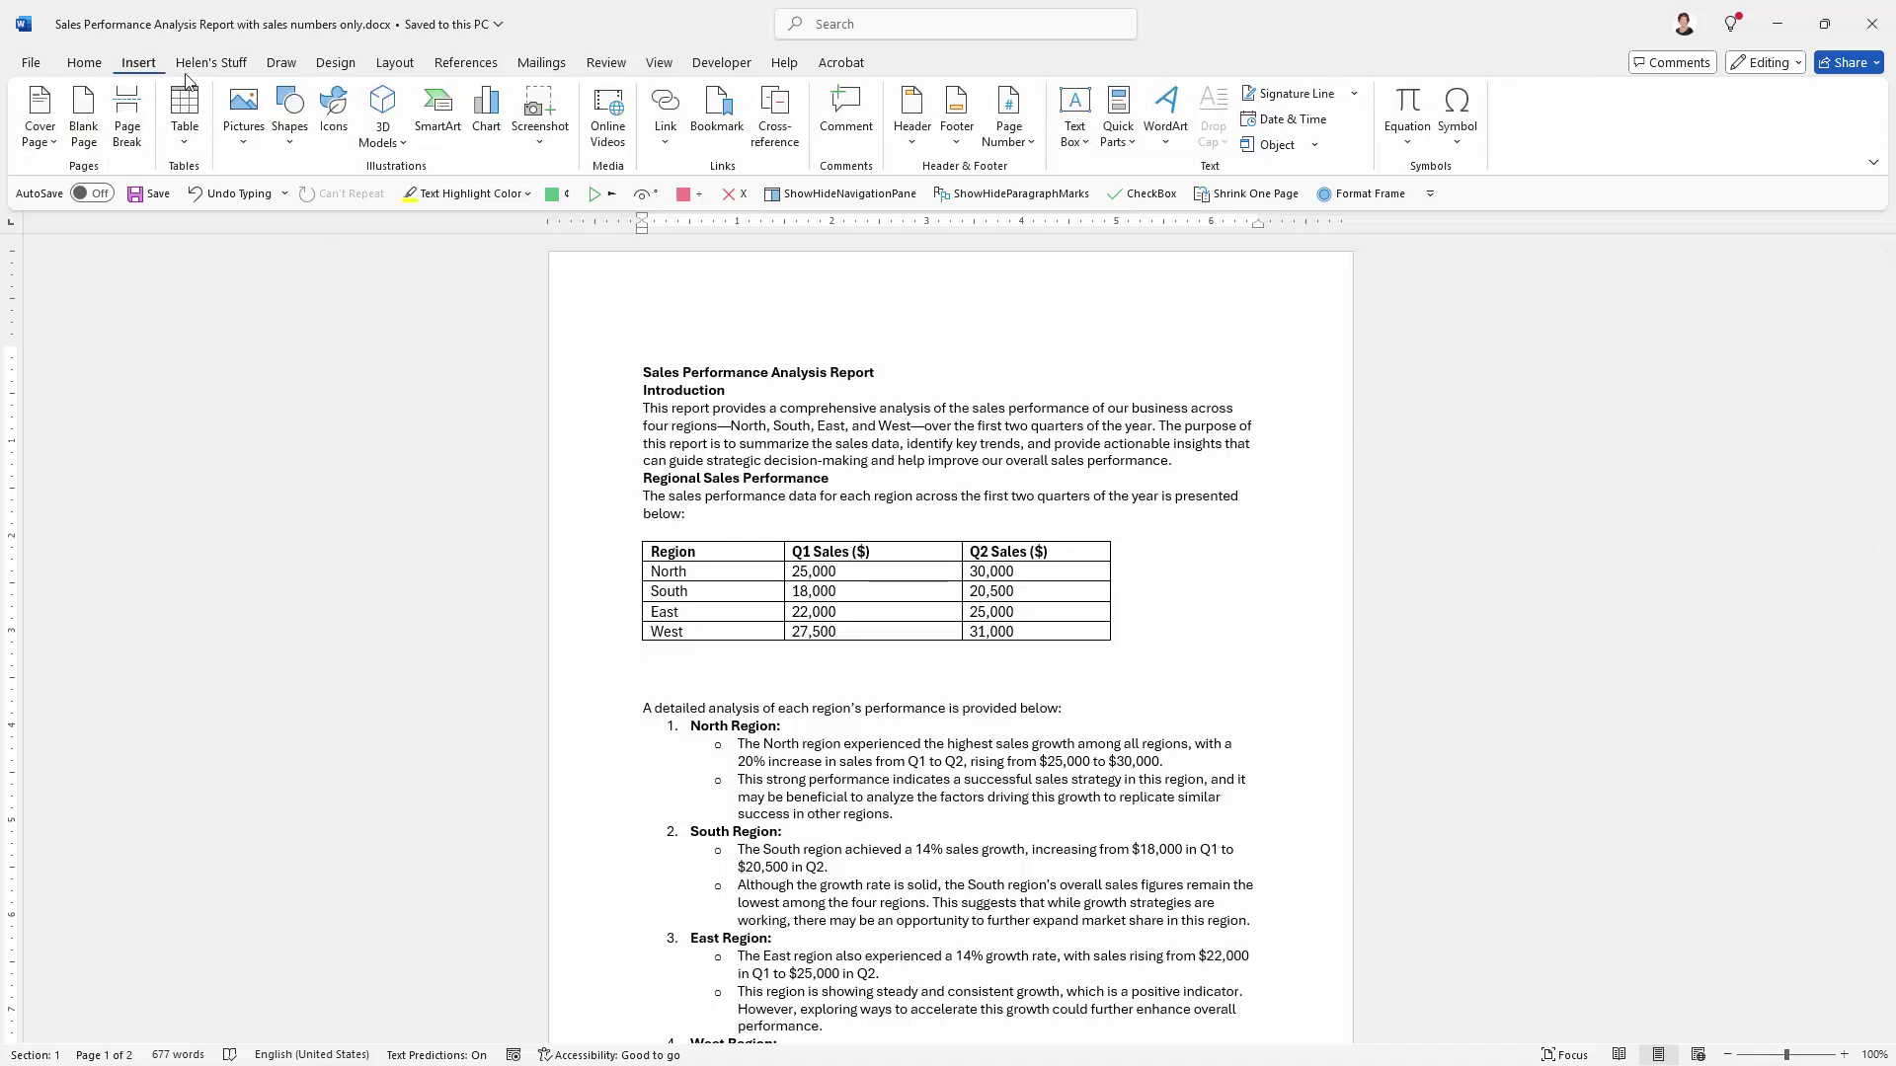
pyautogui.click(486, 111)
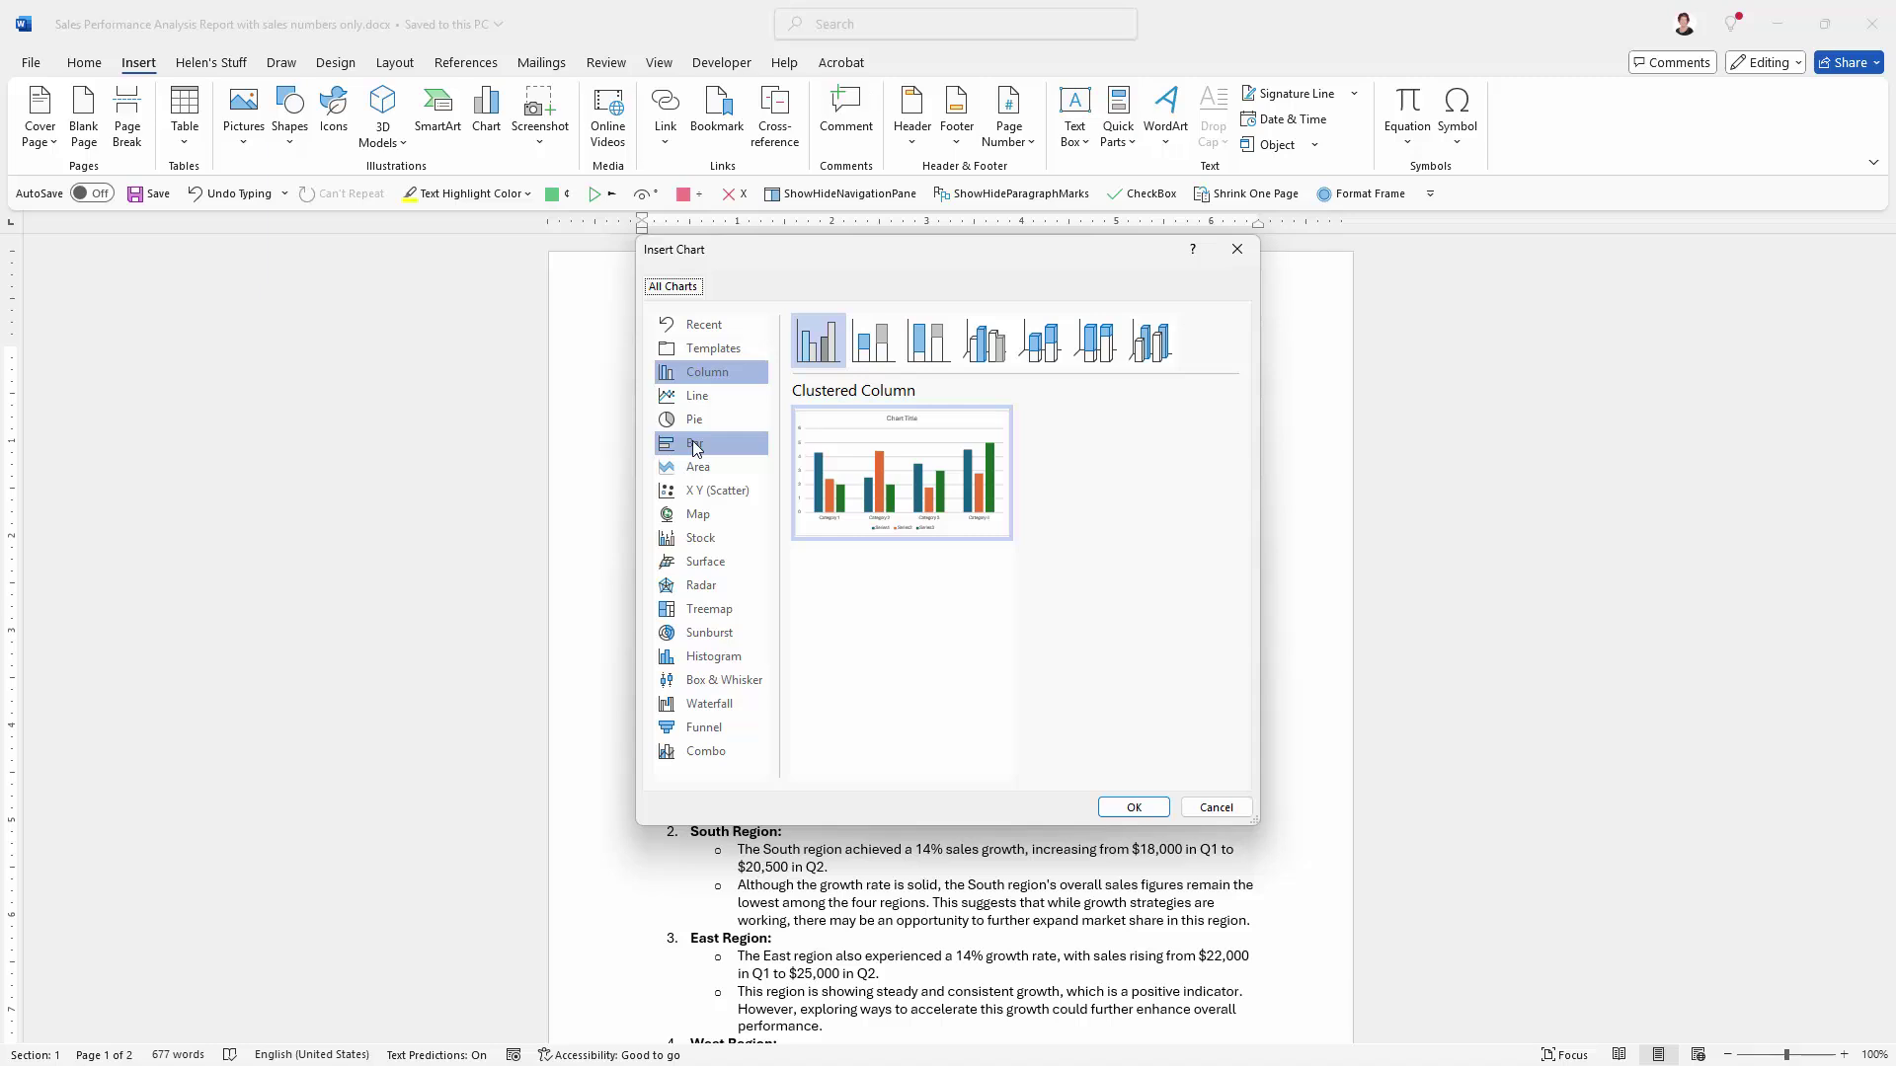
pyautogui.moveTo(861, 525)
pyautogui.click(676, 448)
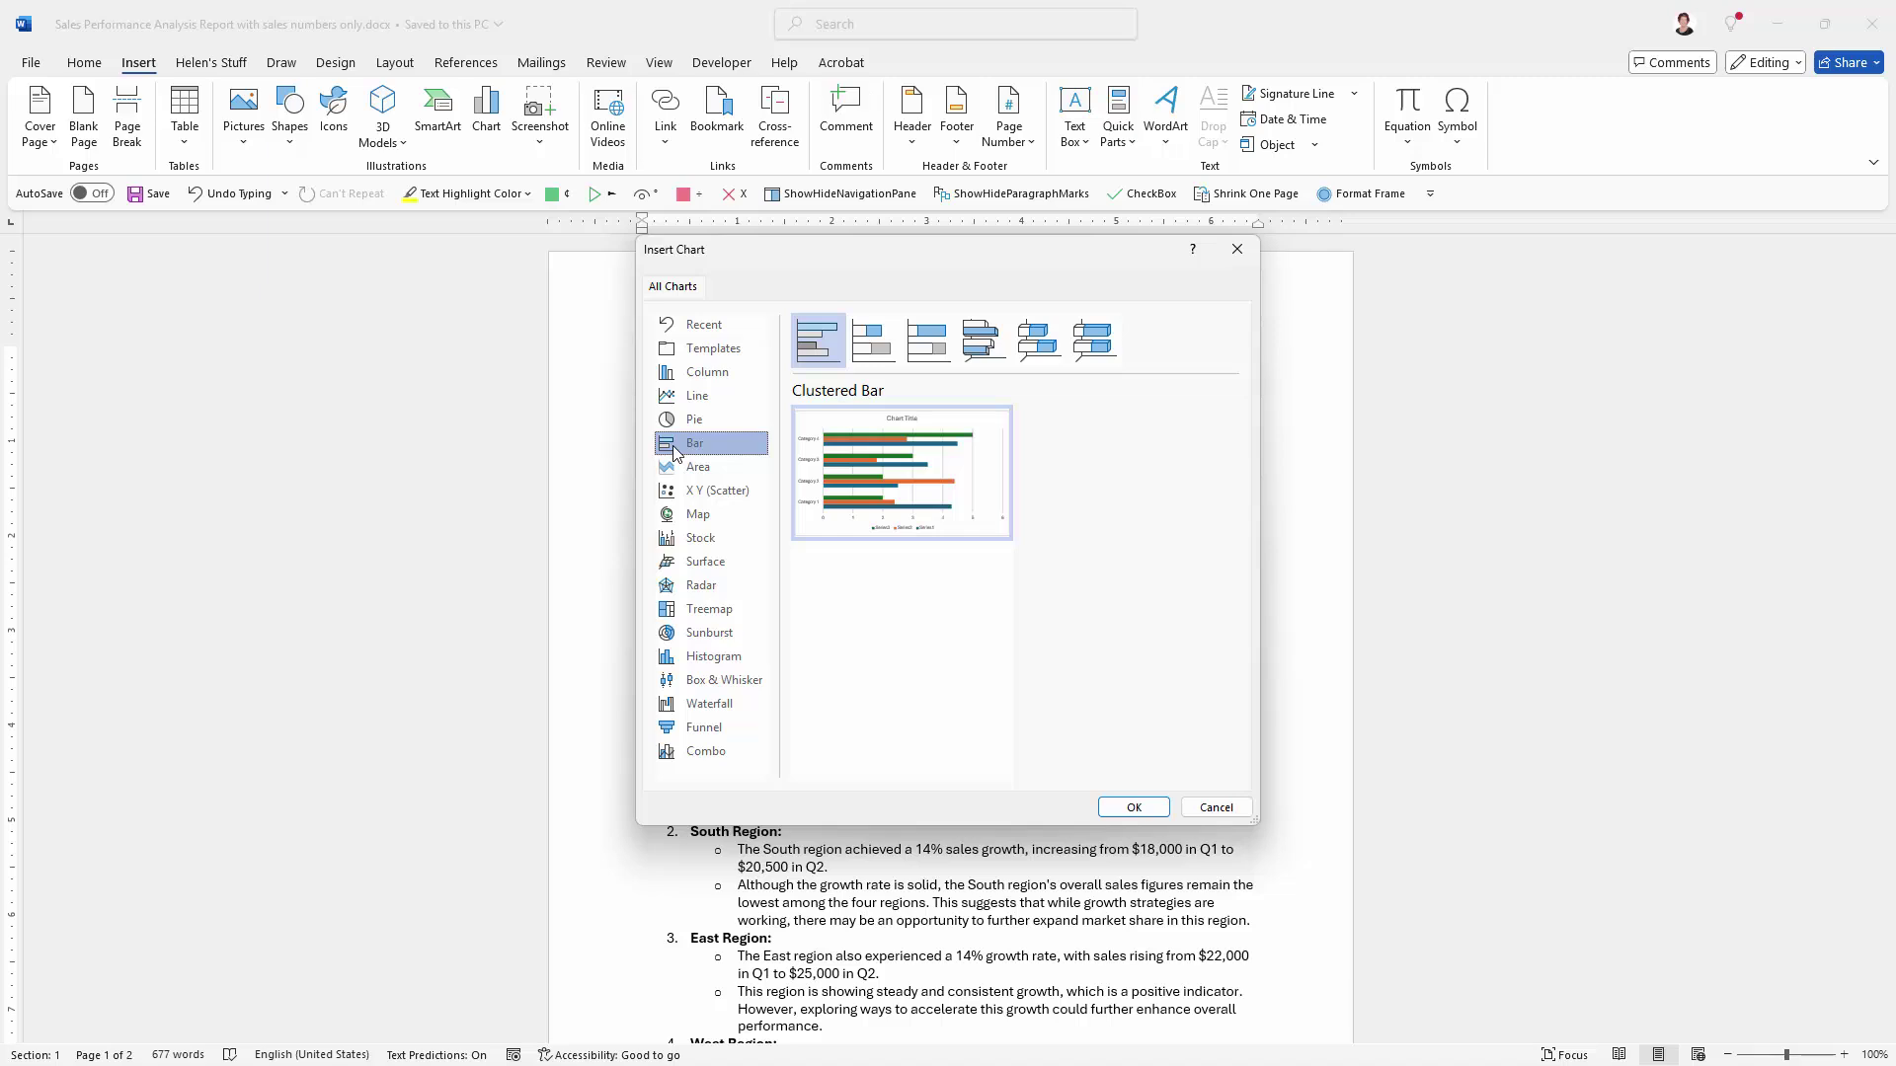
pyautogui.click(696, 373)
pyautogui.moveTo(851, 484)
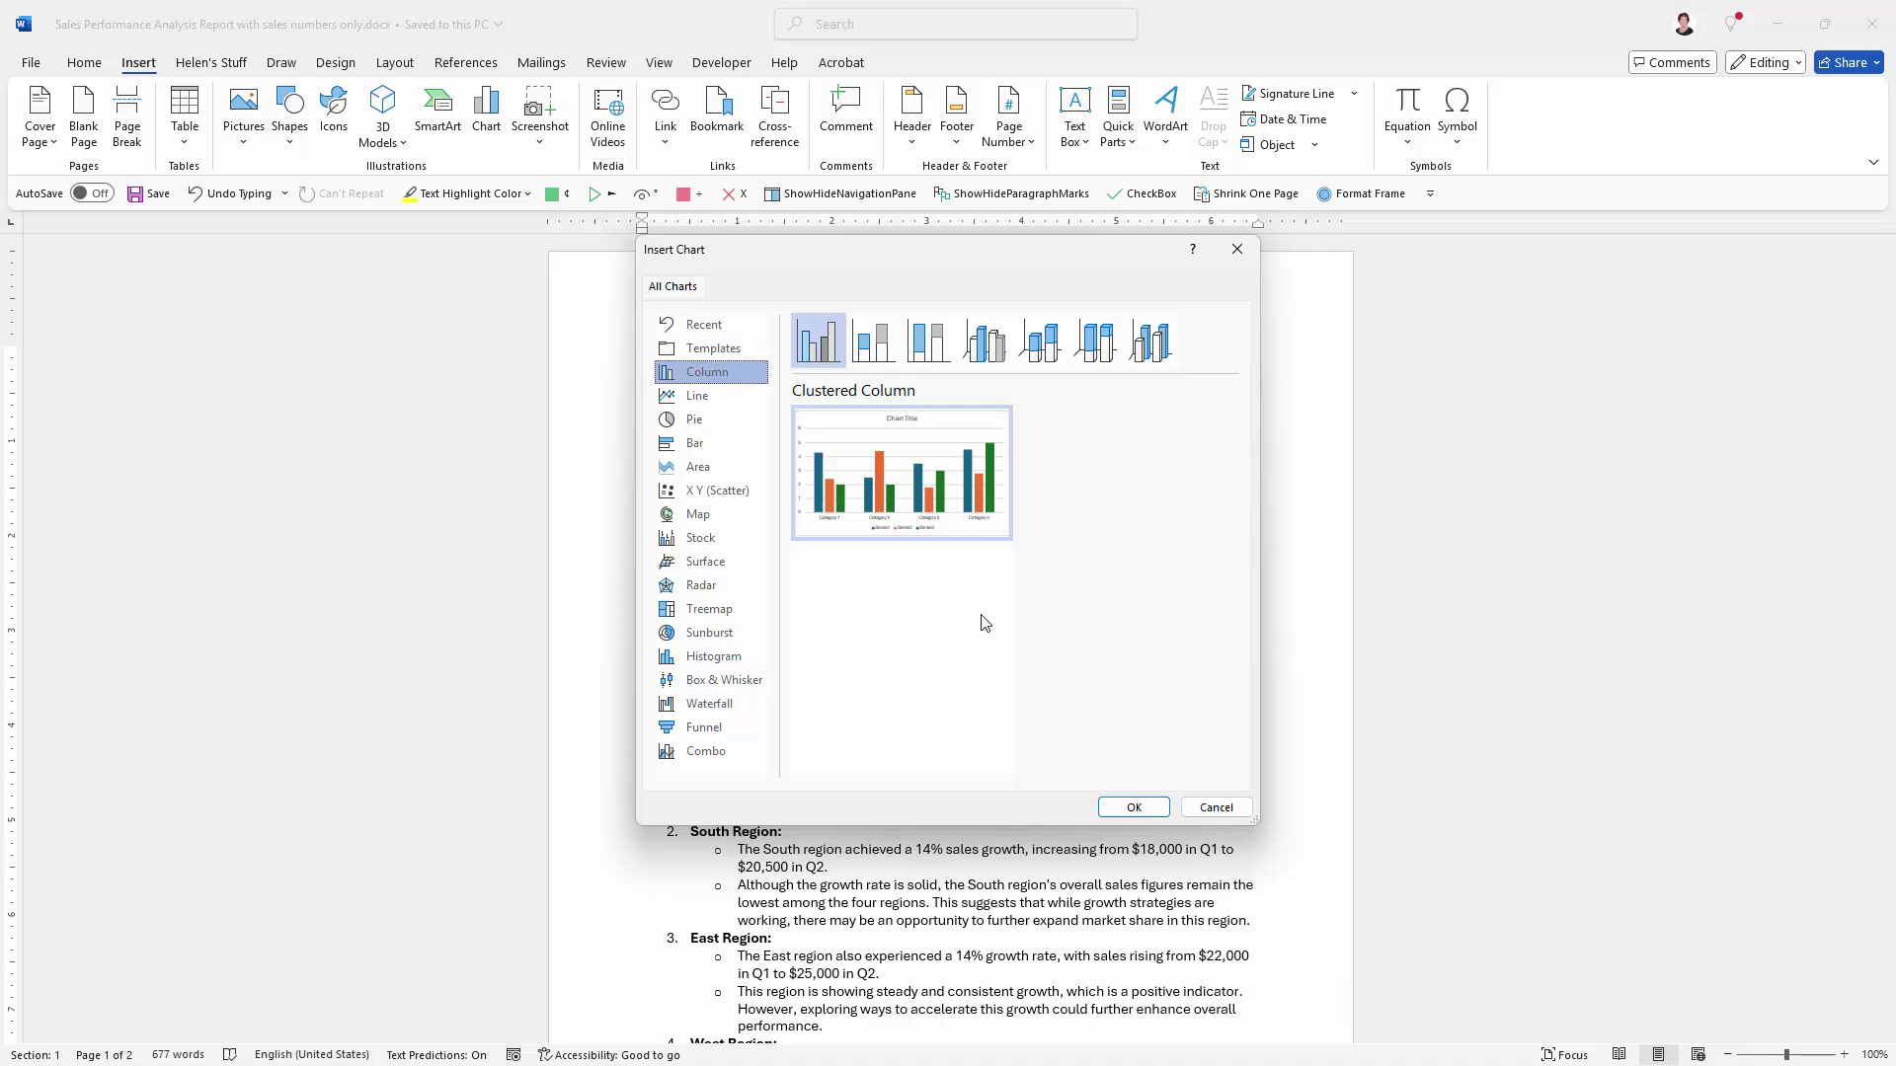
pyautogui.click(1133, 808)
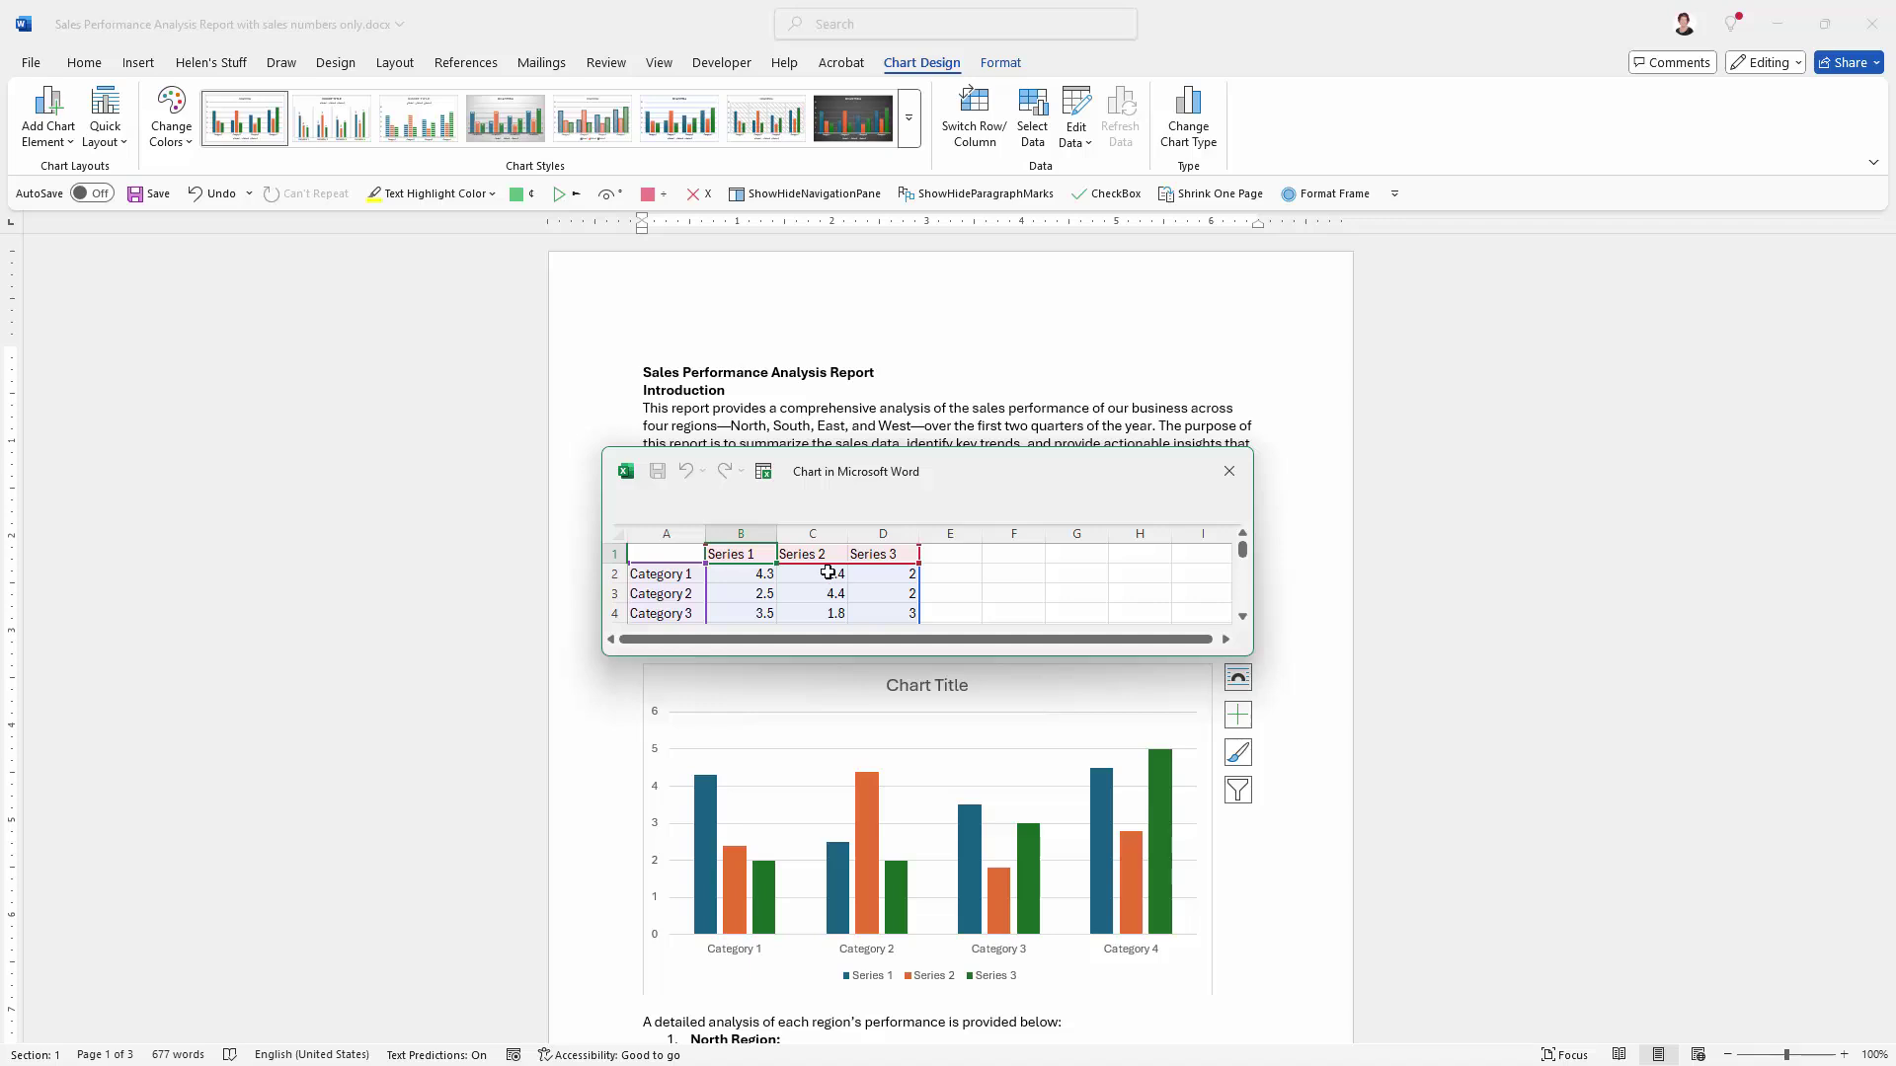
# Move the chart data window aside and copy the whole regional sales table
pyautogui.moveTo(972, 476); pyautogui.dragTo(1207, 316)
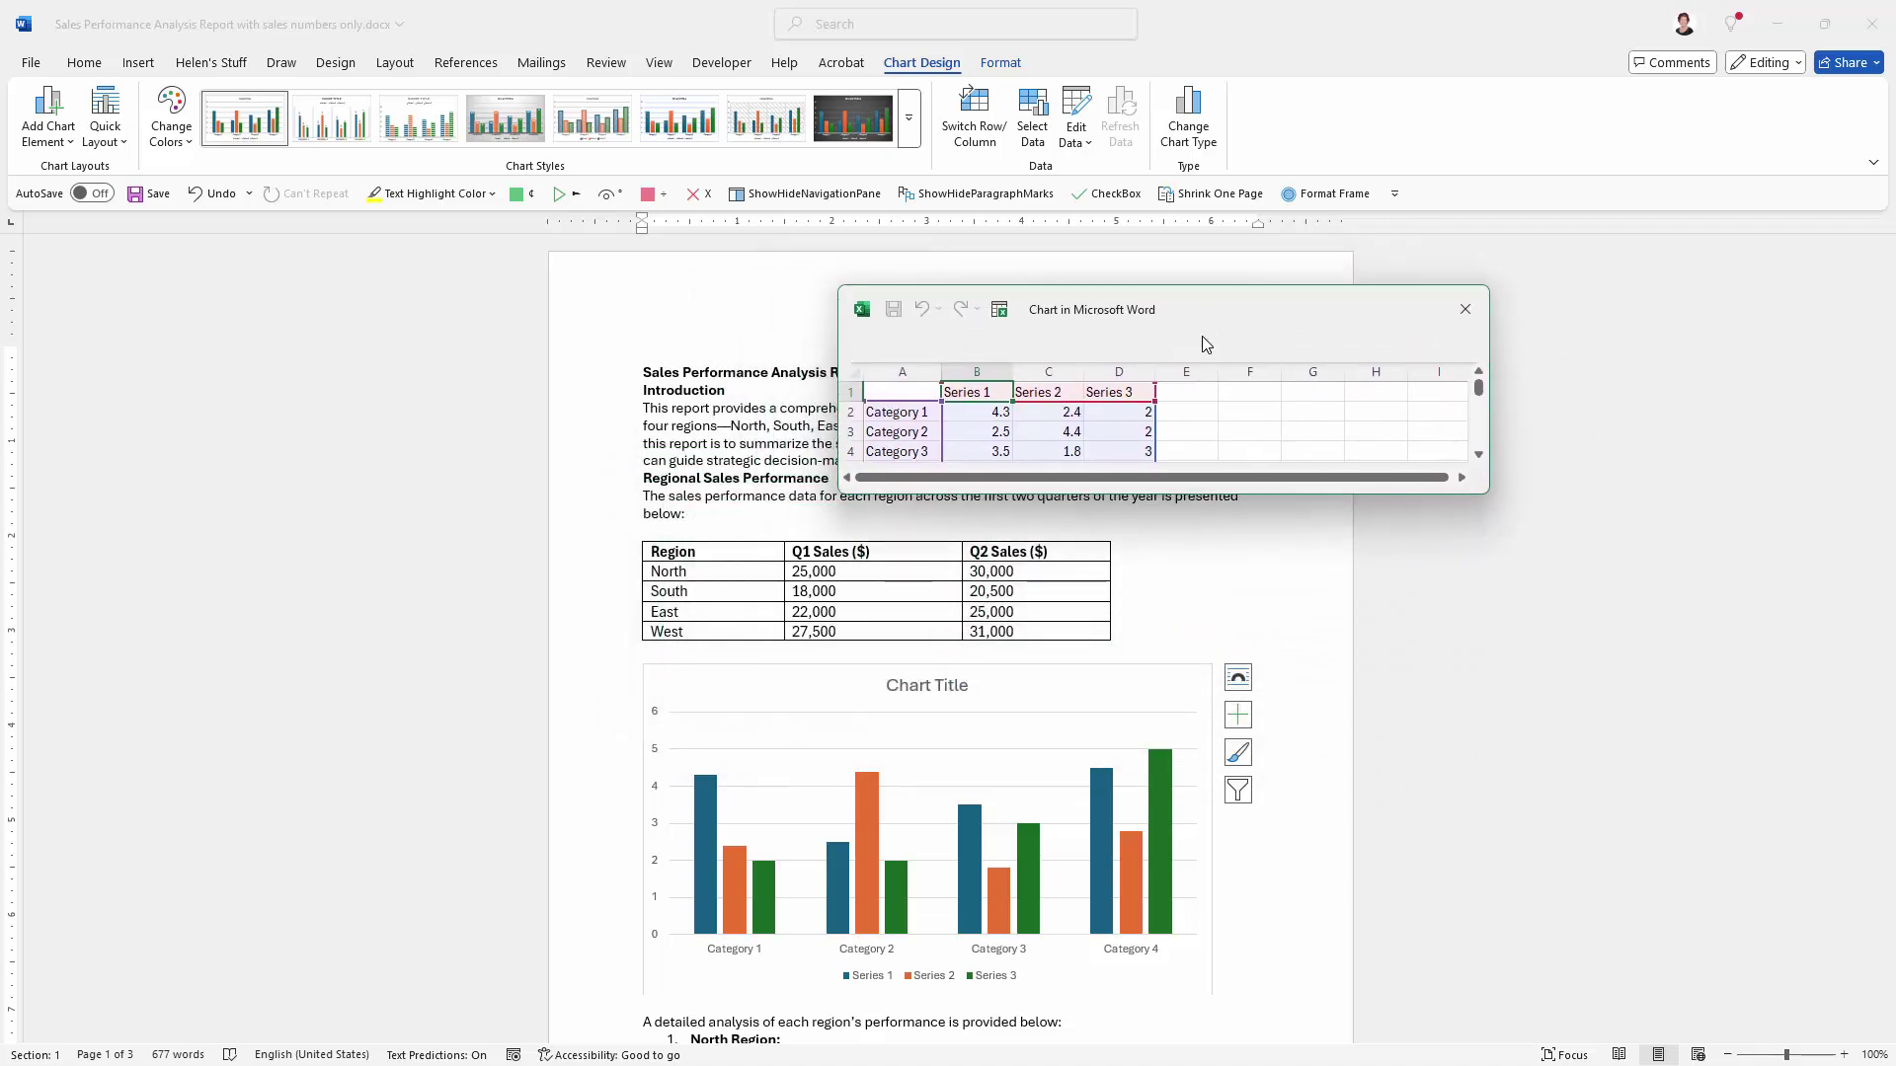
pyautogui.click(1170, 620)
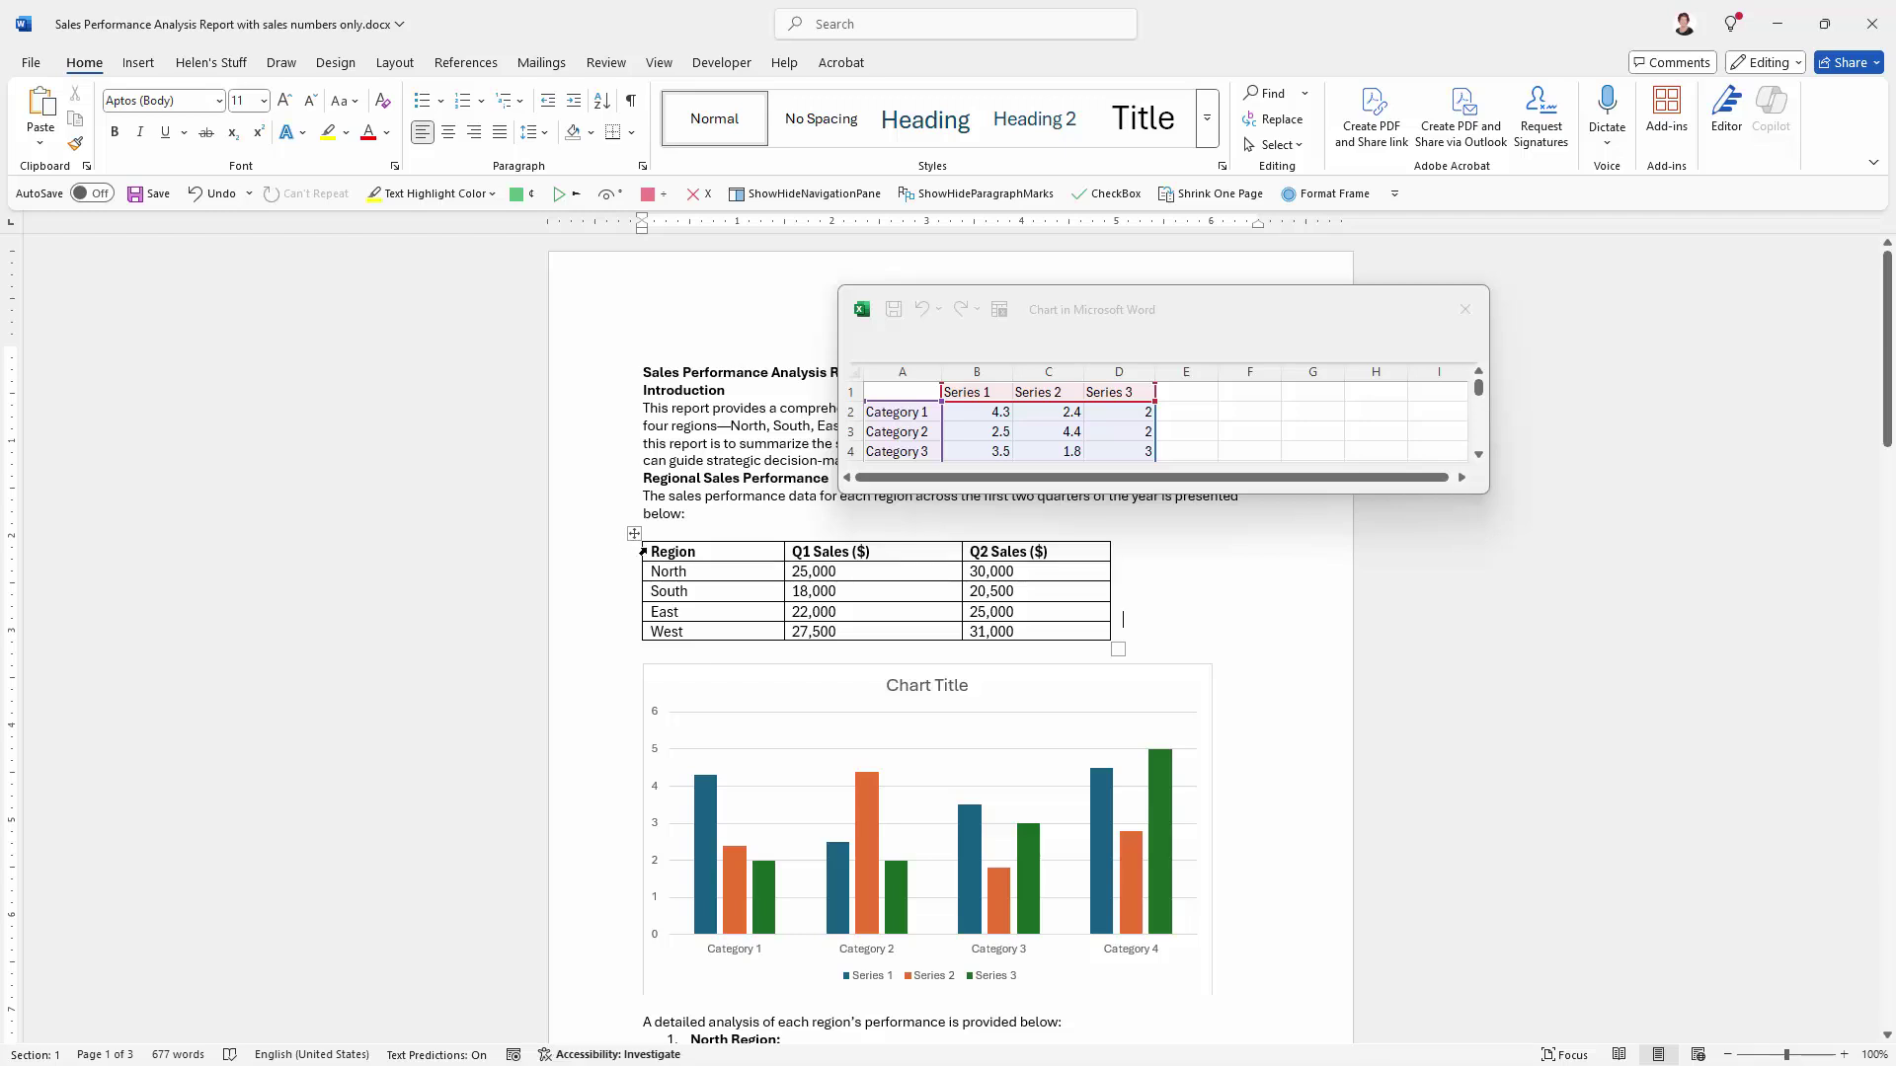
pyautogui.moveTo(706, 568); pyautogui.dragTo(1017, 635)
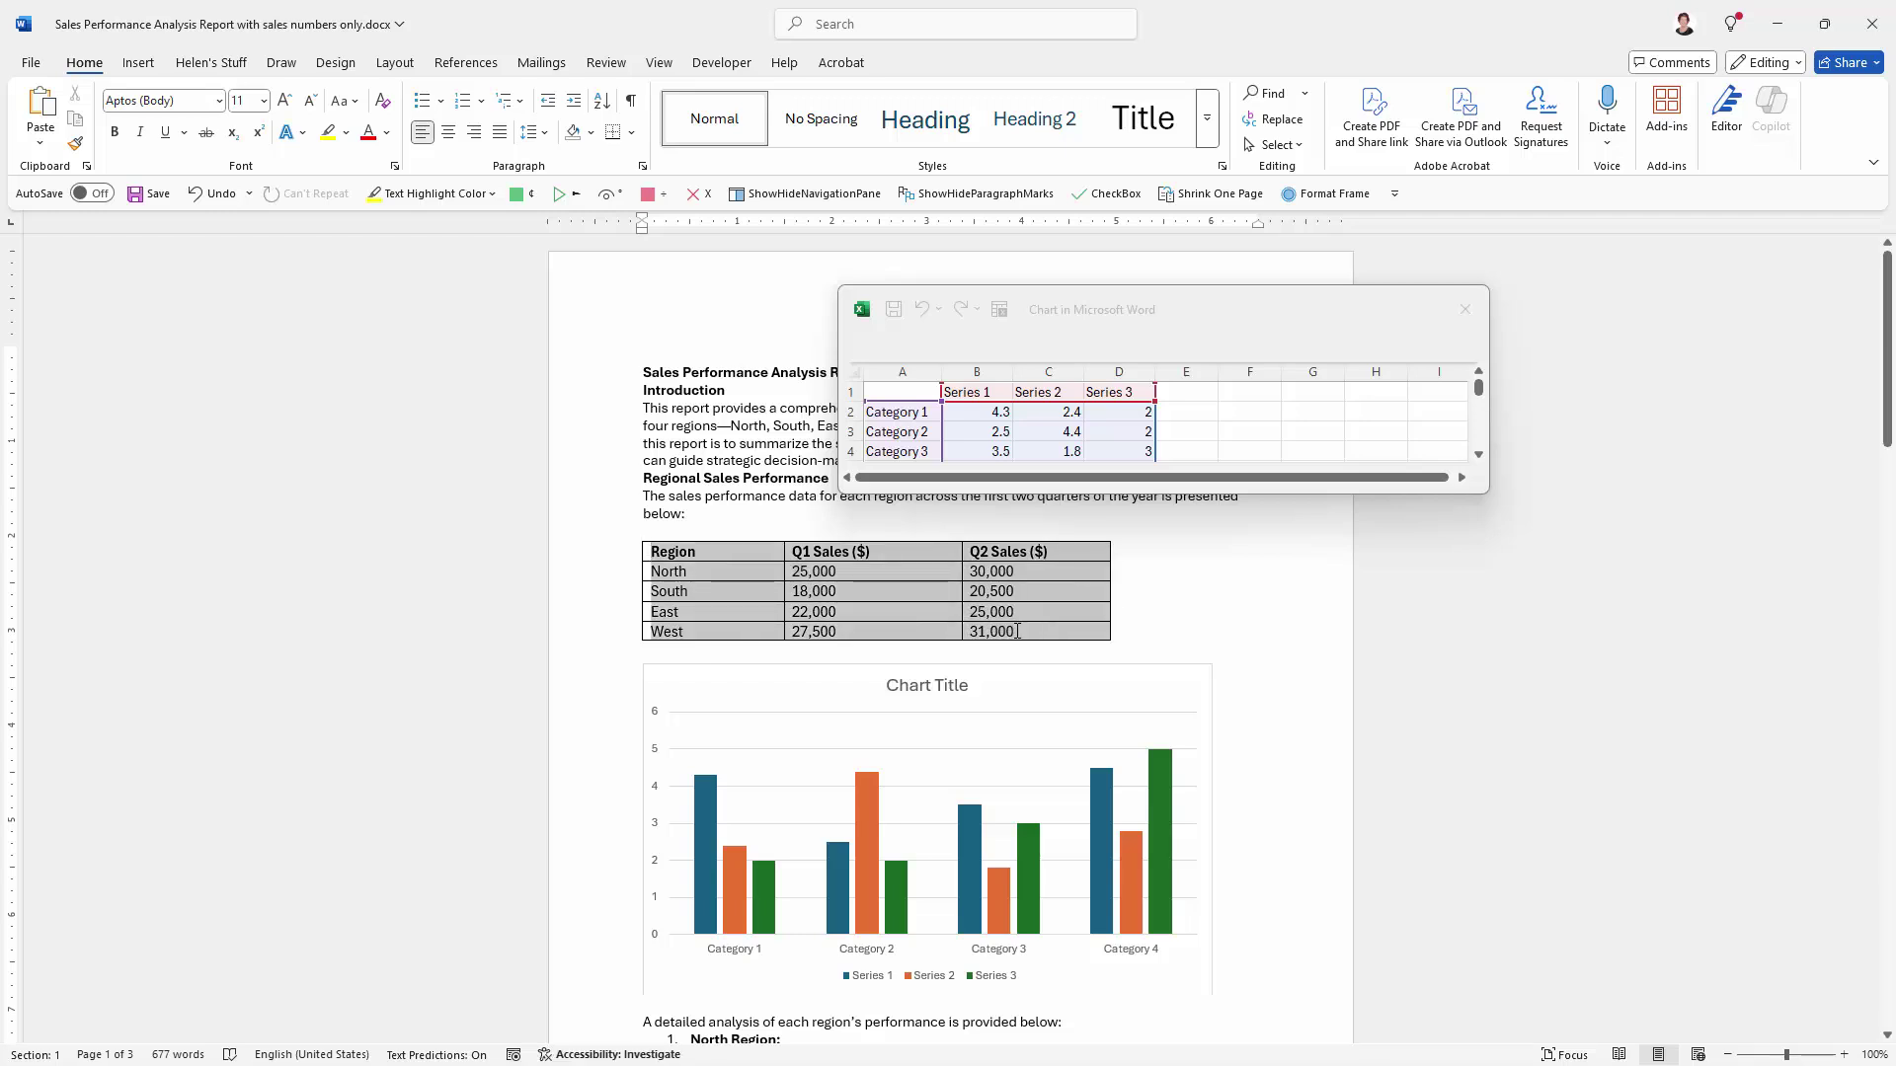
pyautogui.rightClick(1017, 636)
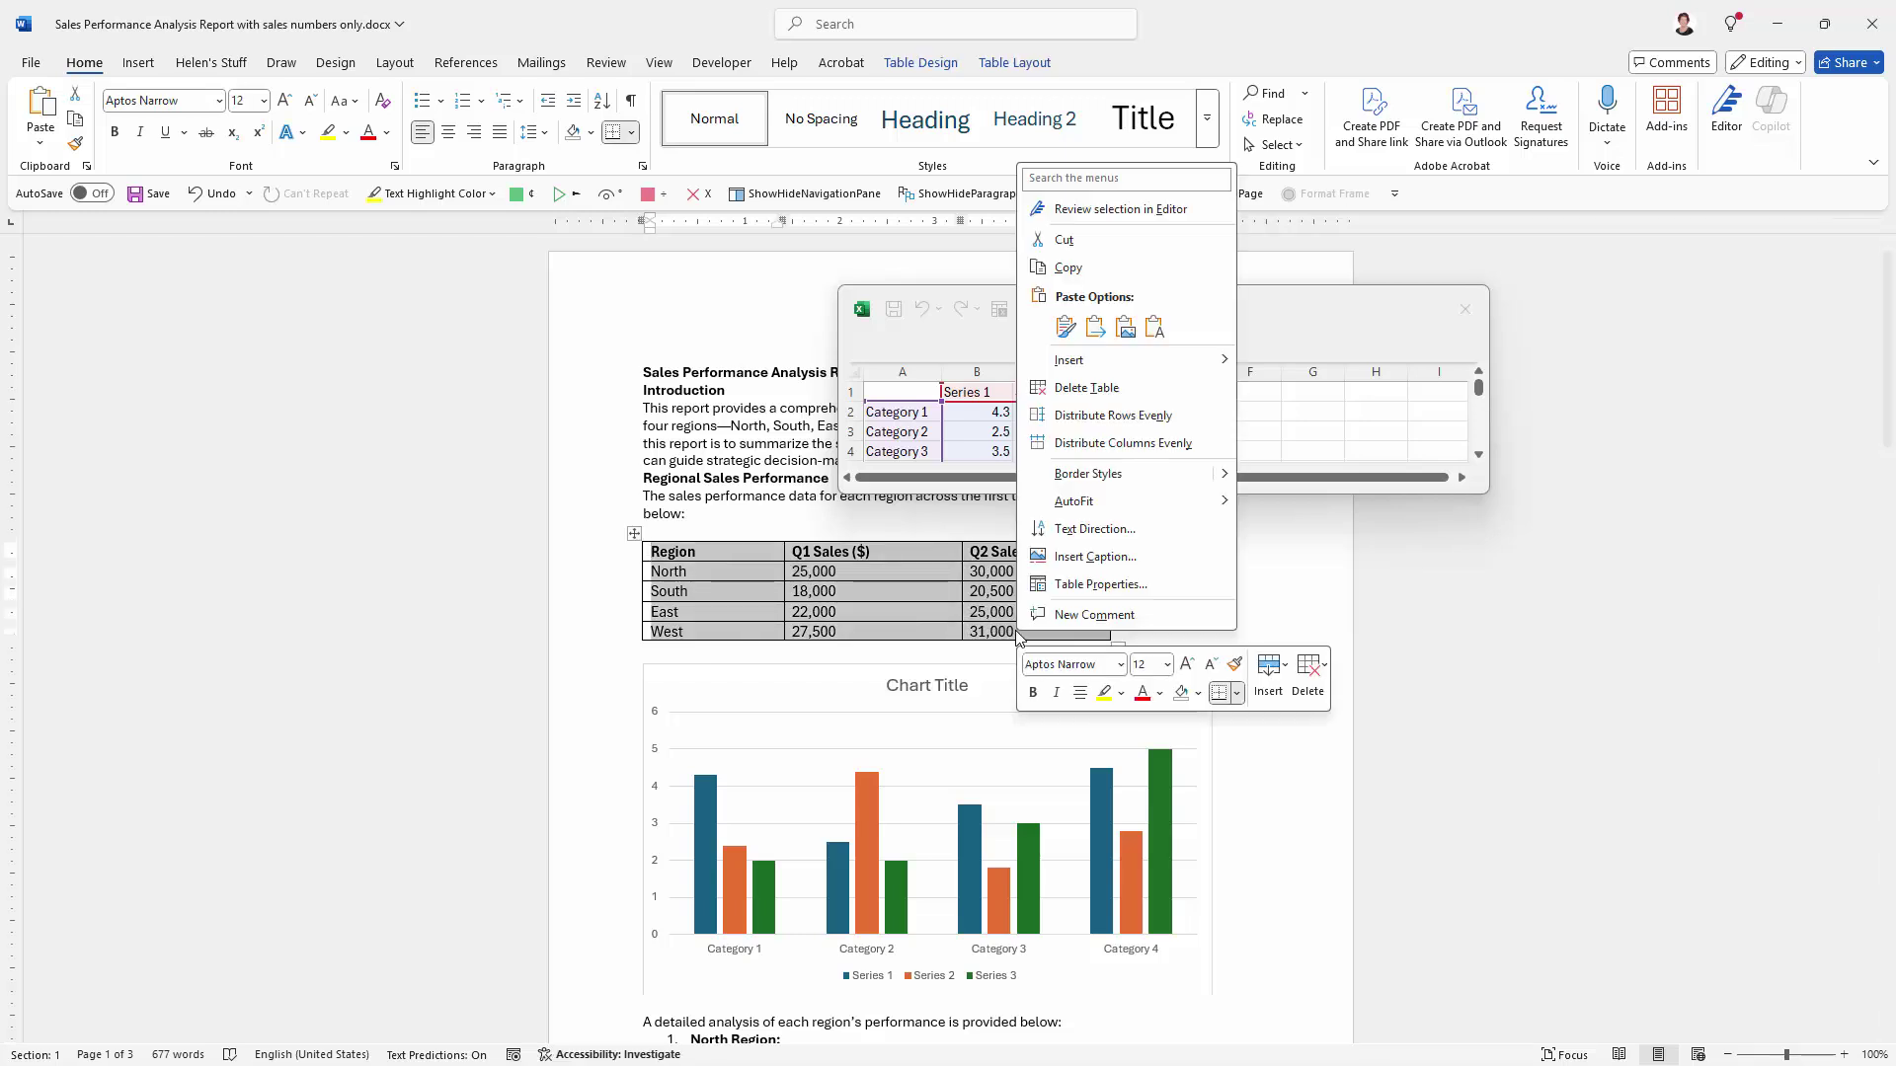
pyautogui.click(1067, 267)
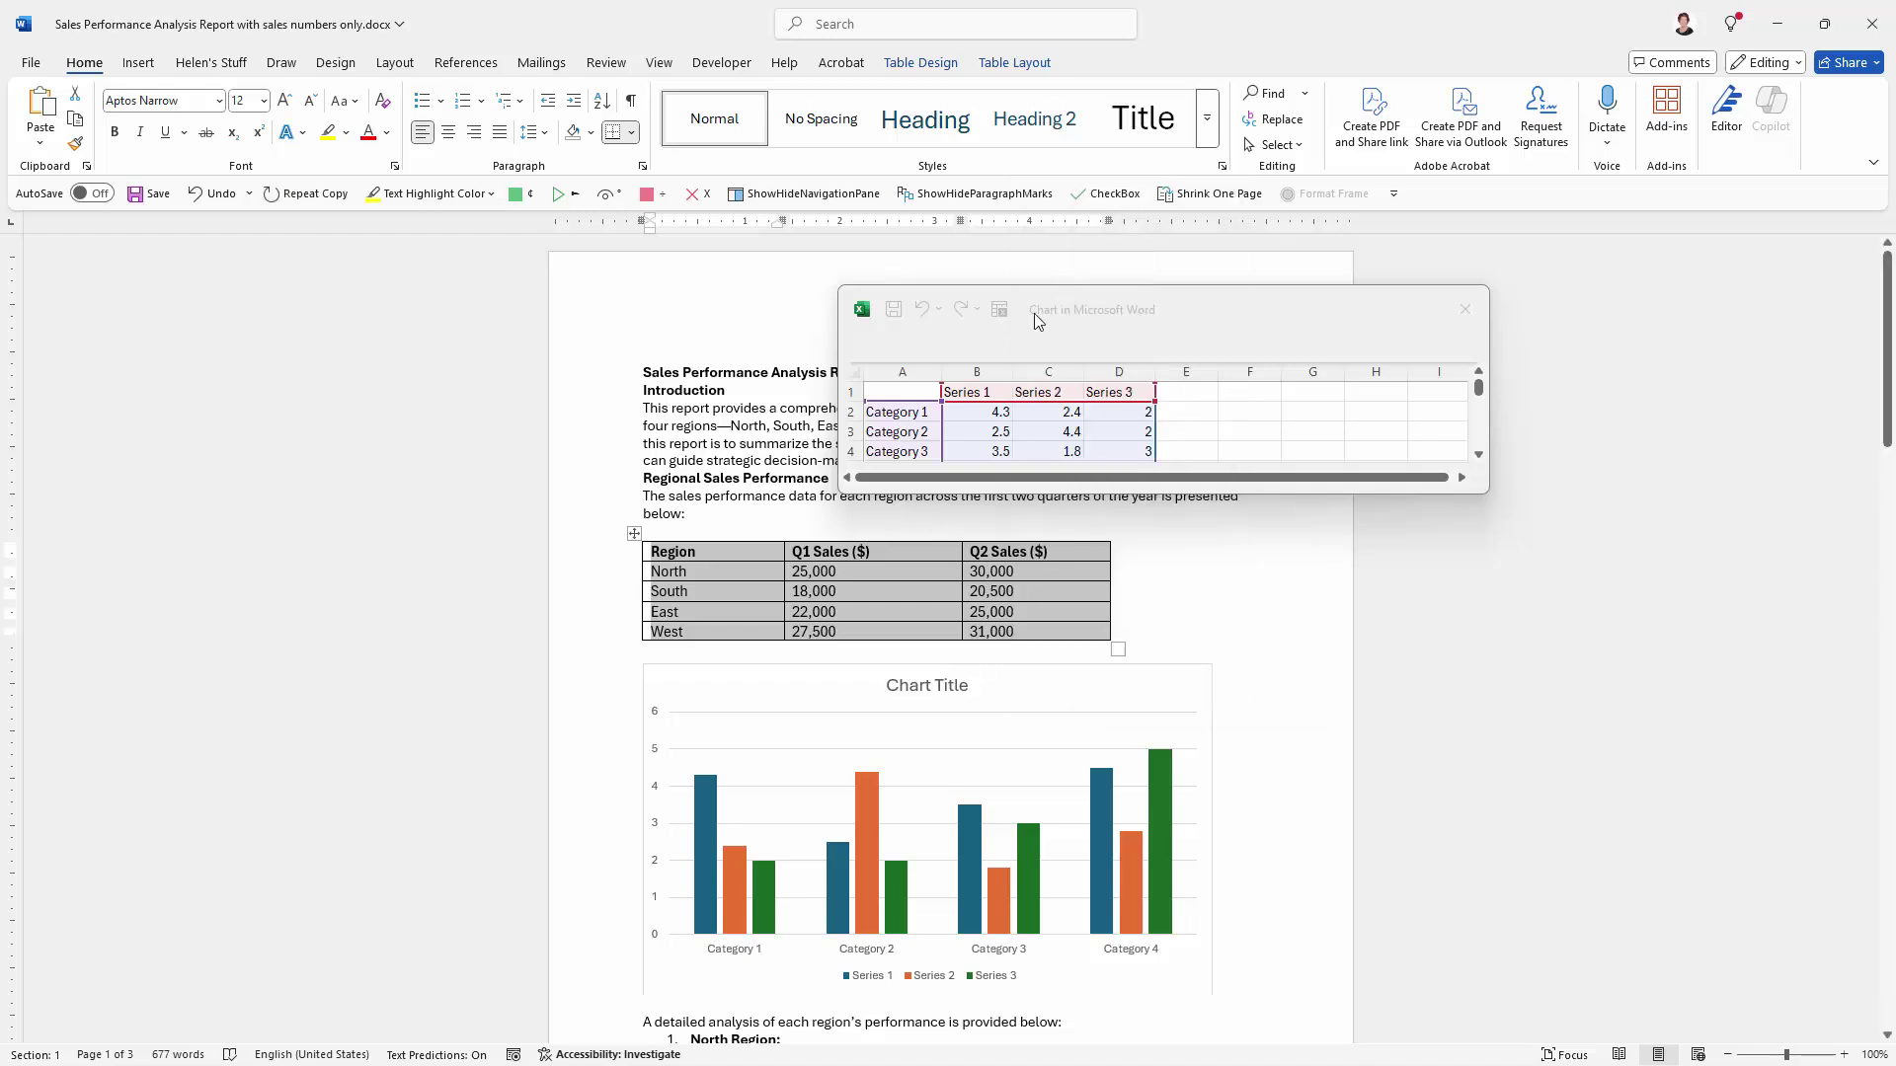
# Activate cell A1 of the chart data sheet and make its window taller
pyautogui.click(896, 395)
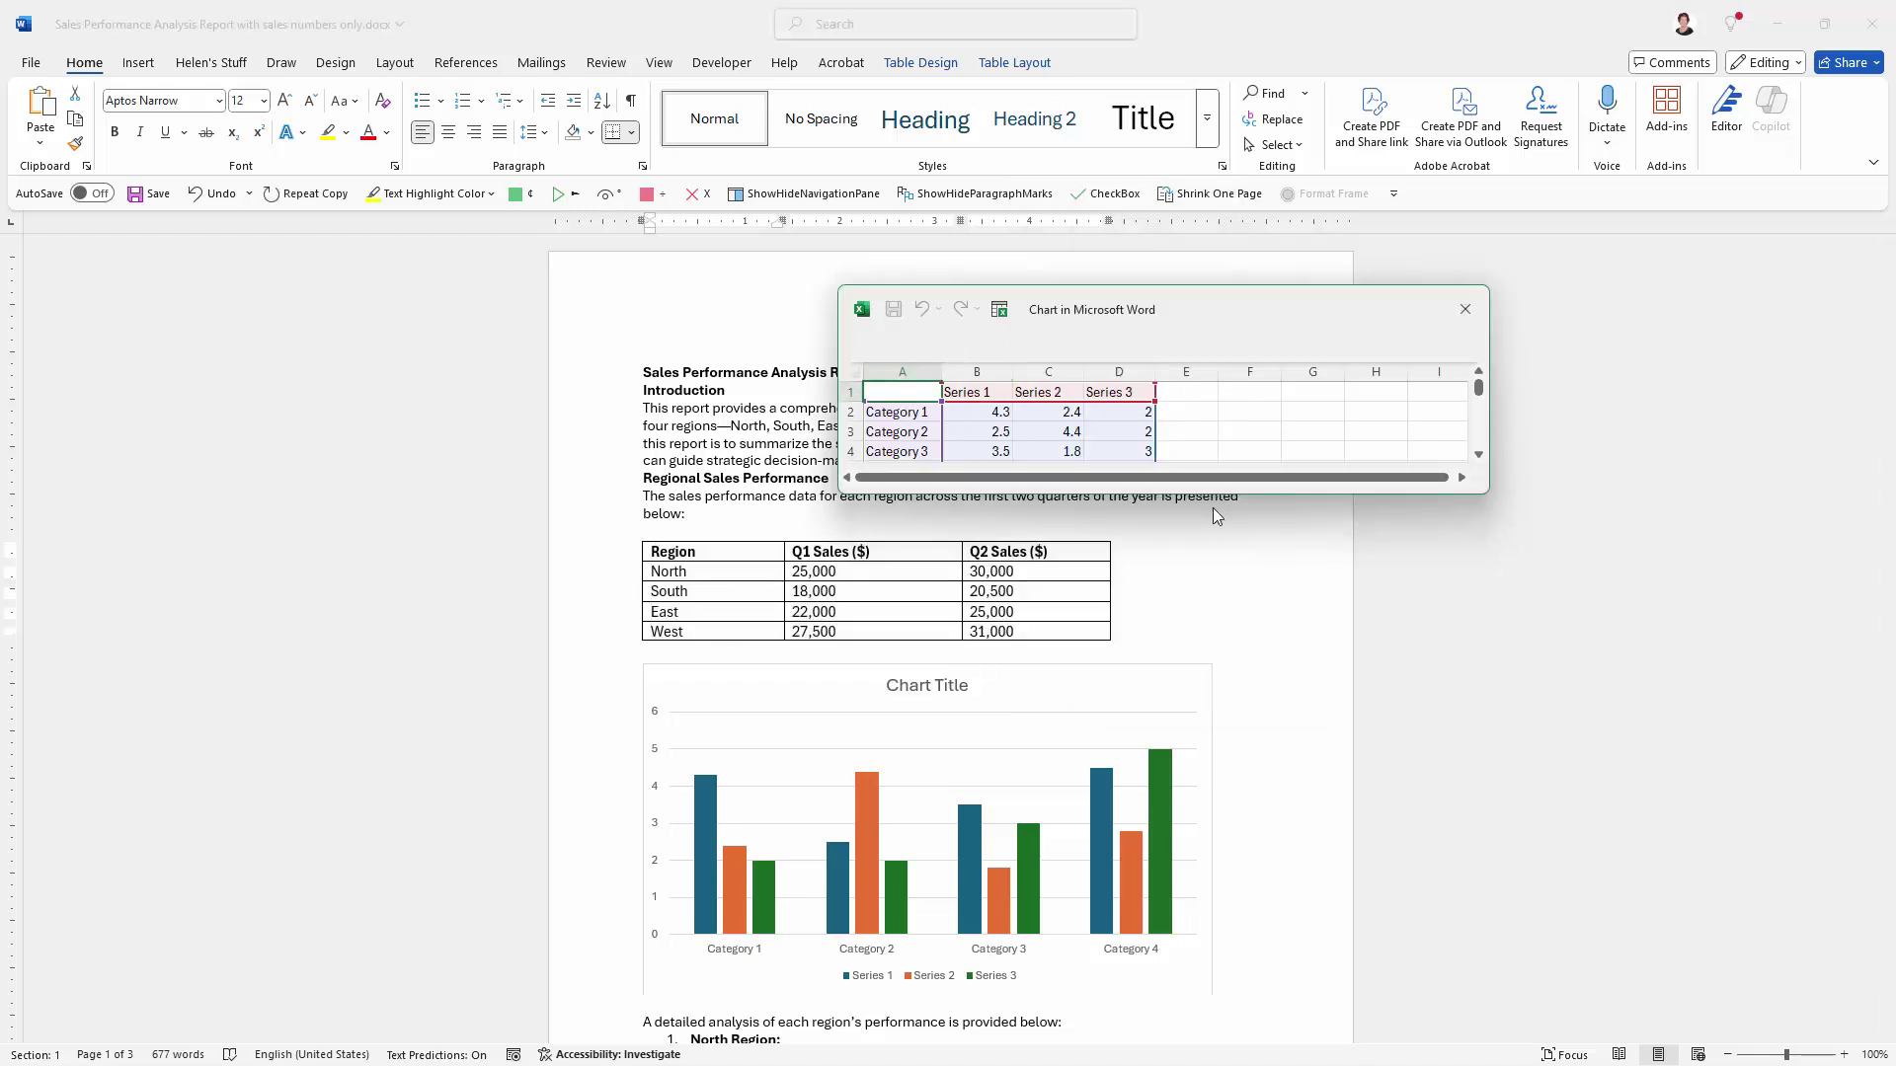
pyautogui.moveTo(1212, 494); pyautogui.dragTo(1224, 599)
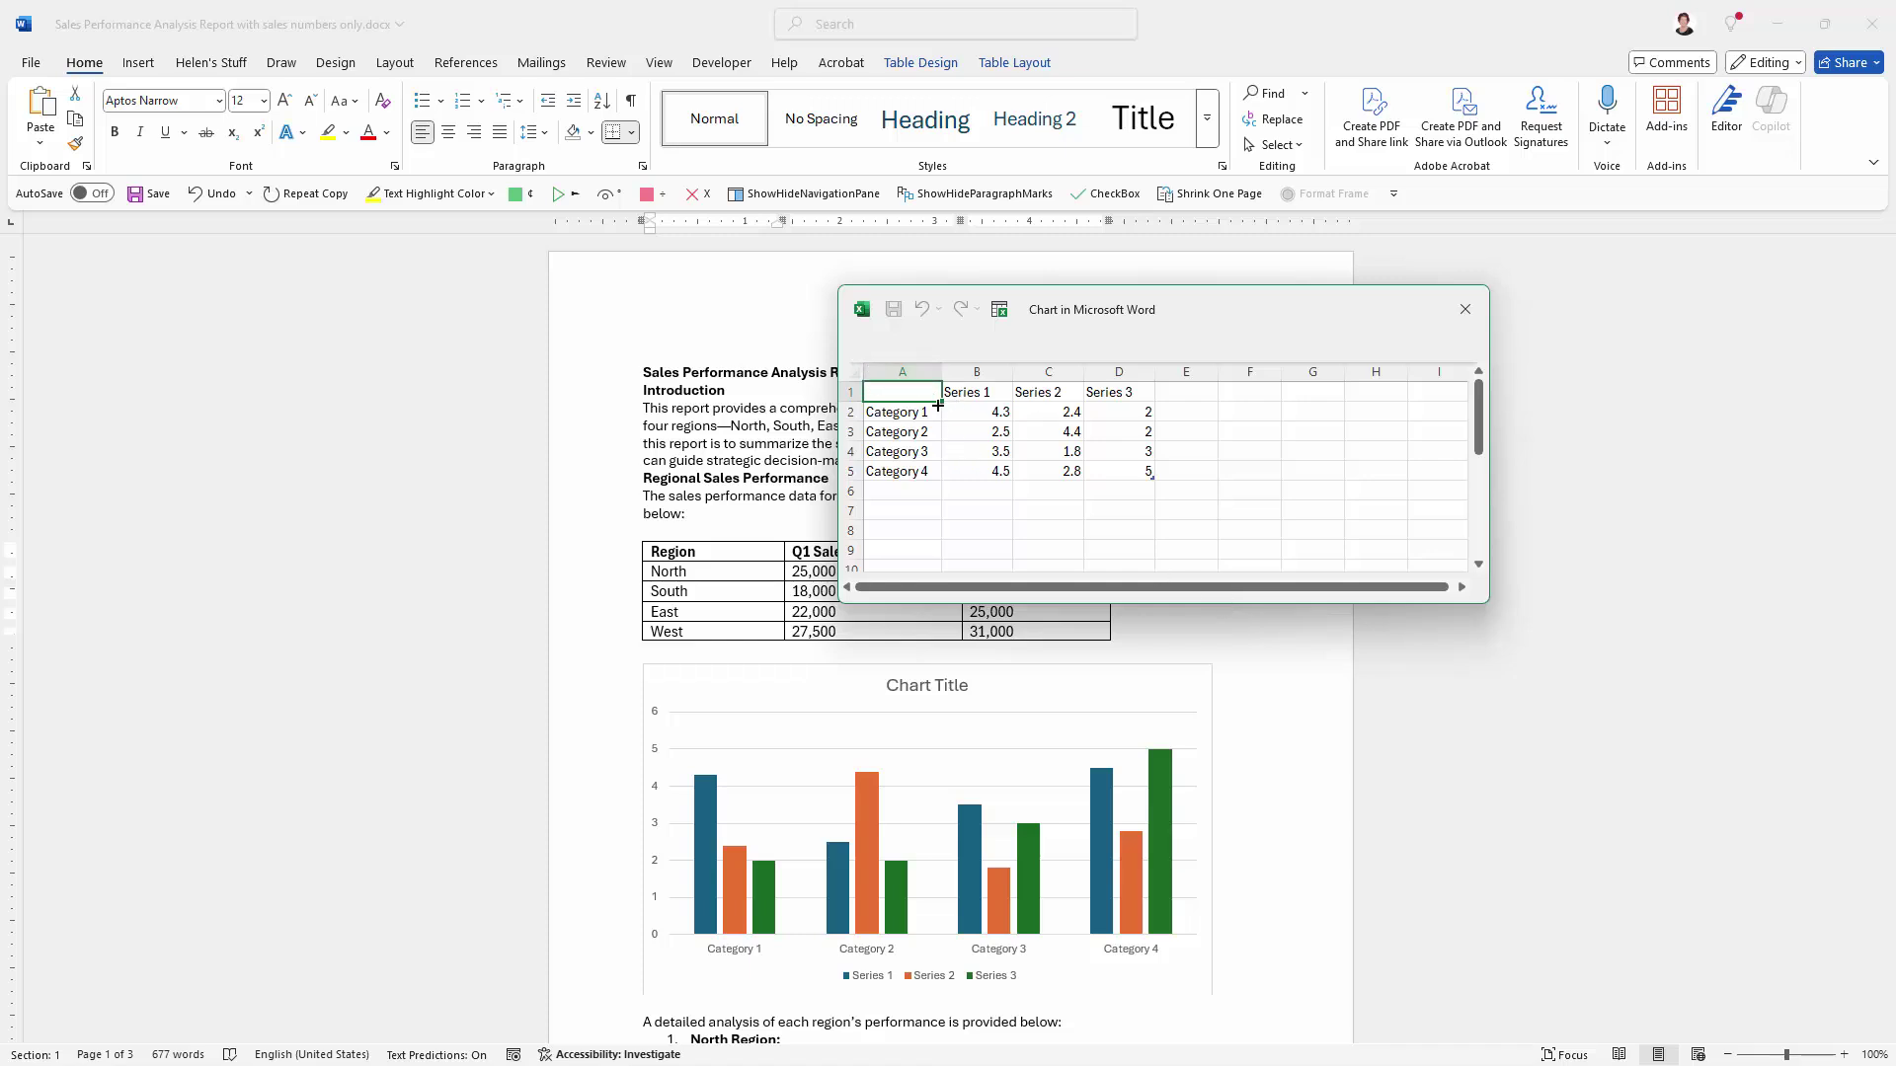
pyautogui.moveTo(895, 395); pyautogui.dragTo(896, 395)
# Paste the sales table at A1, delete Series 3 in column D, and close the data sheet
pyautogui.rightClick(896, 395)
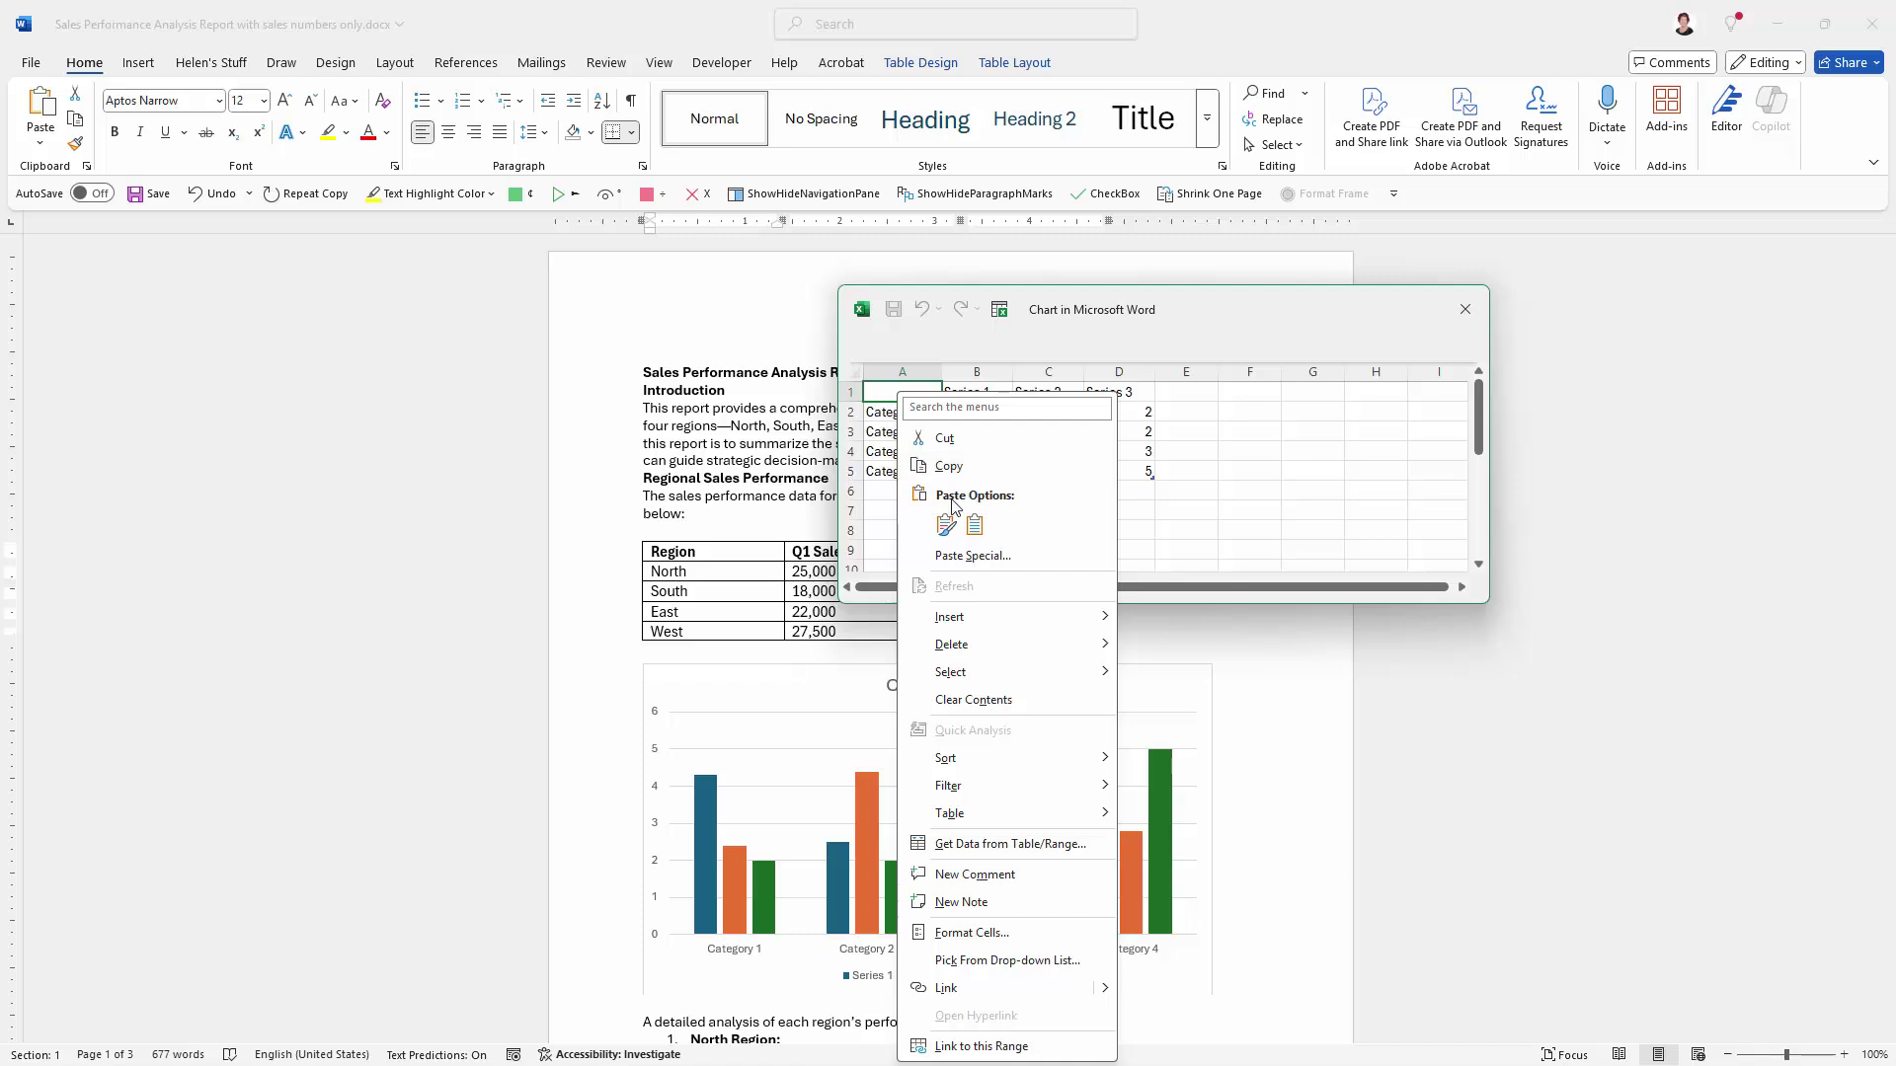
pyautogui.click(939, 520)
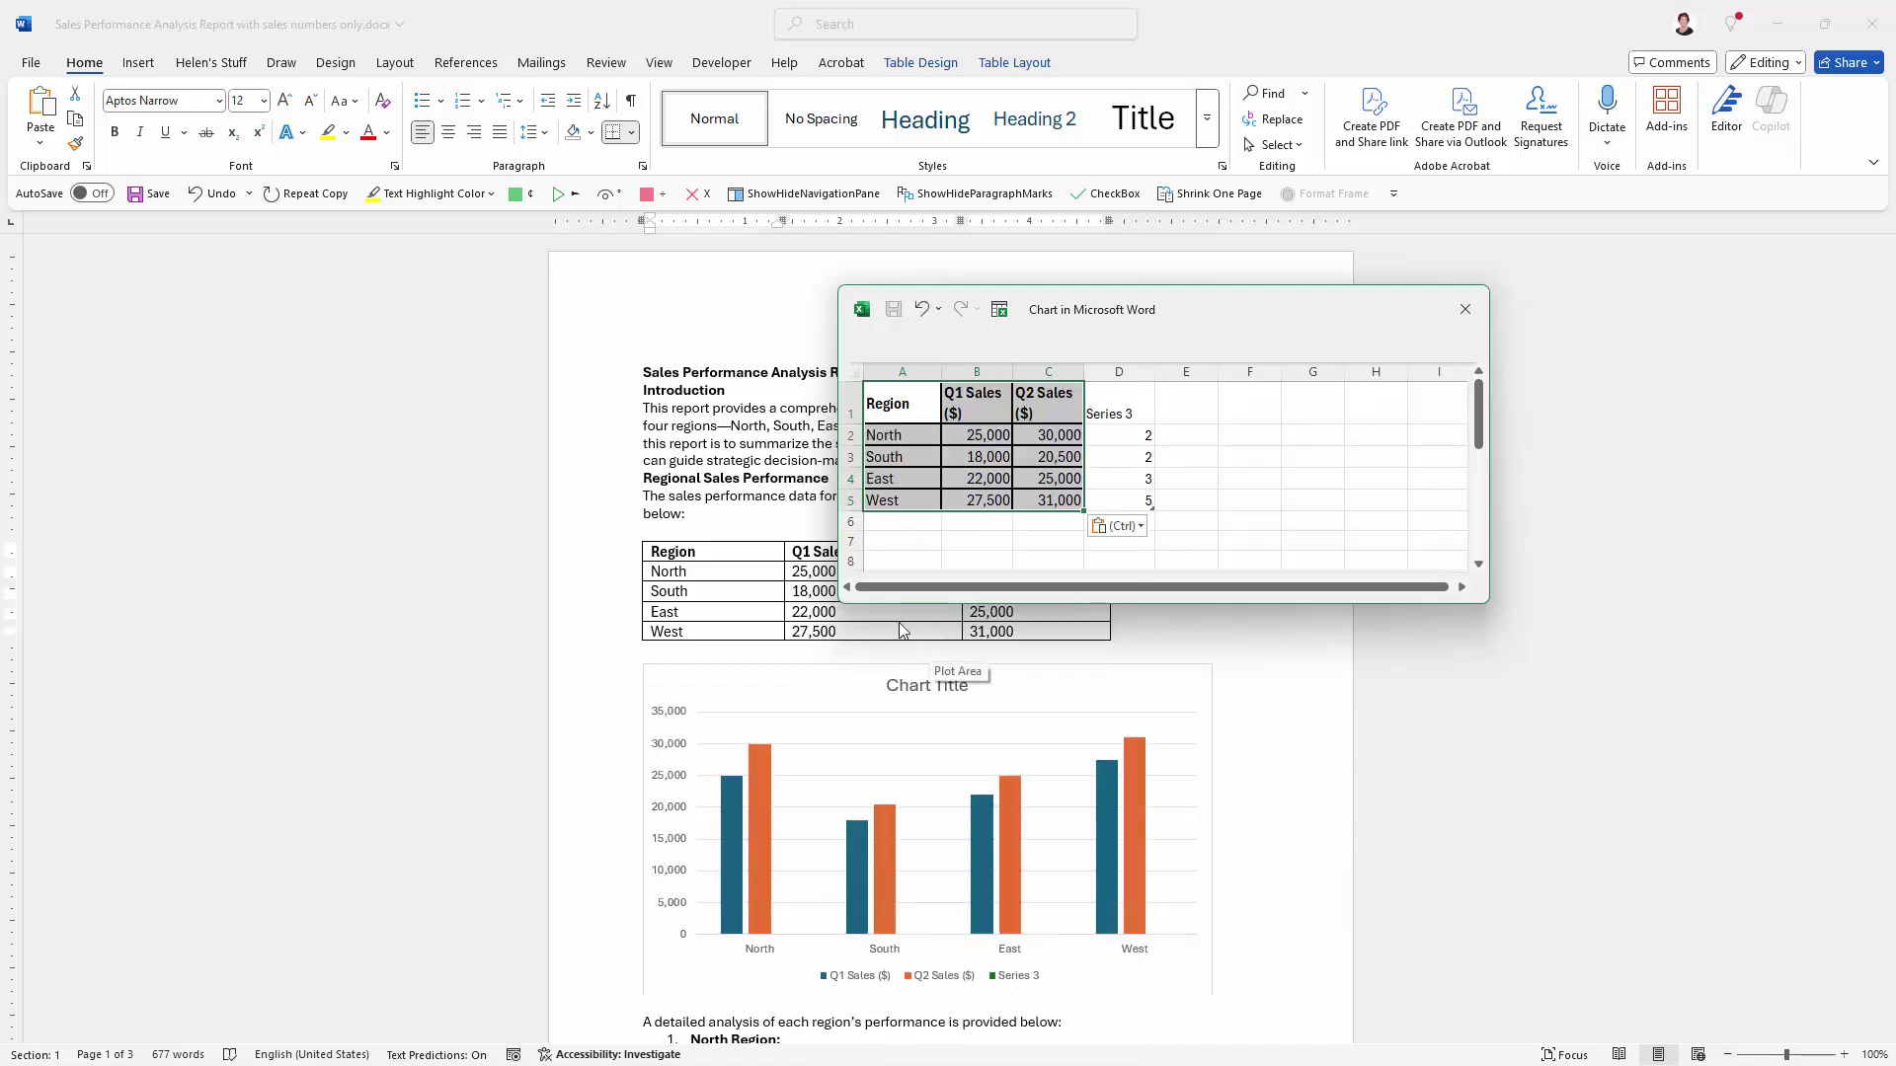
pyautogui.click(1129, 372)
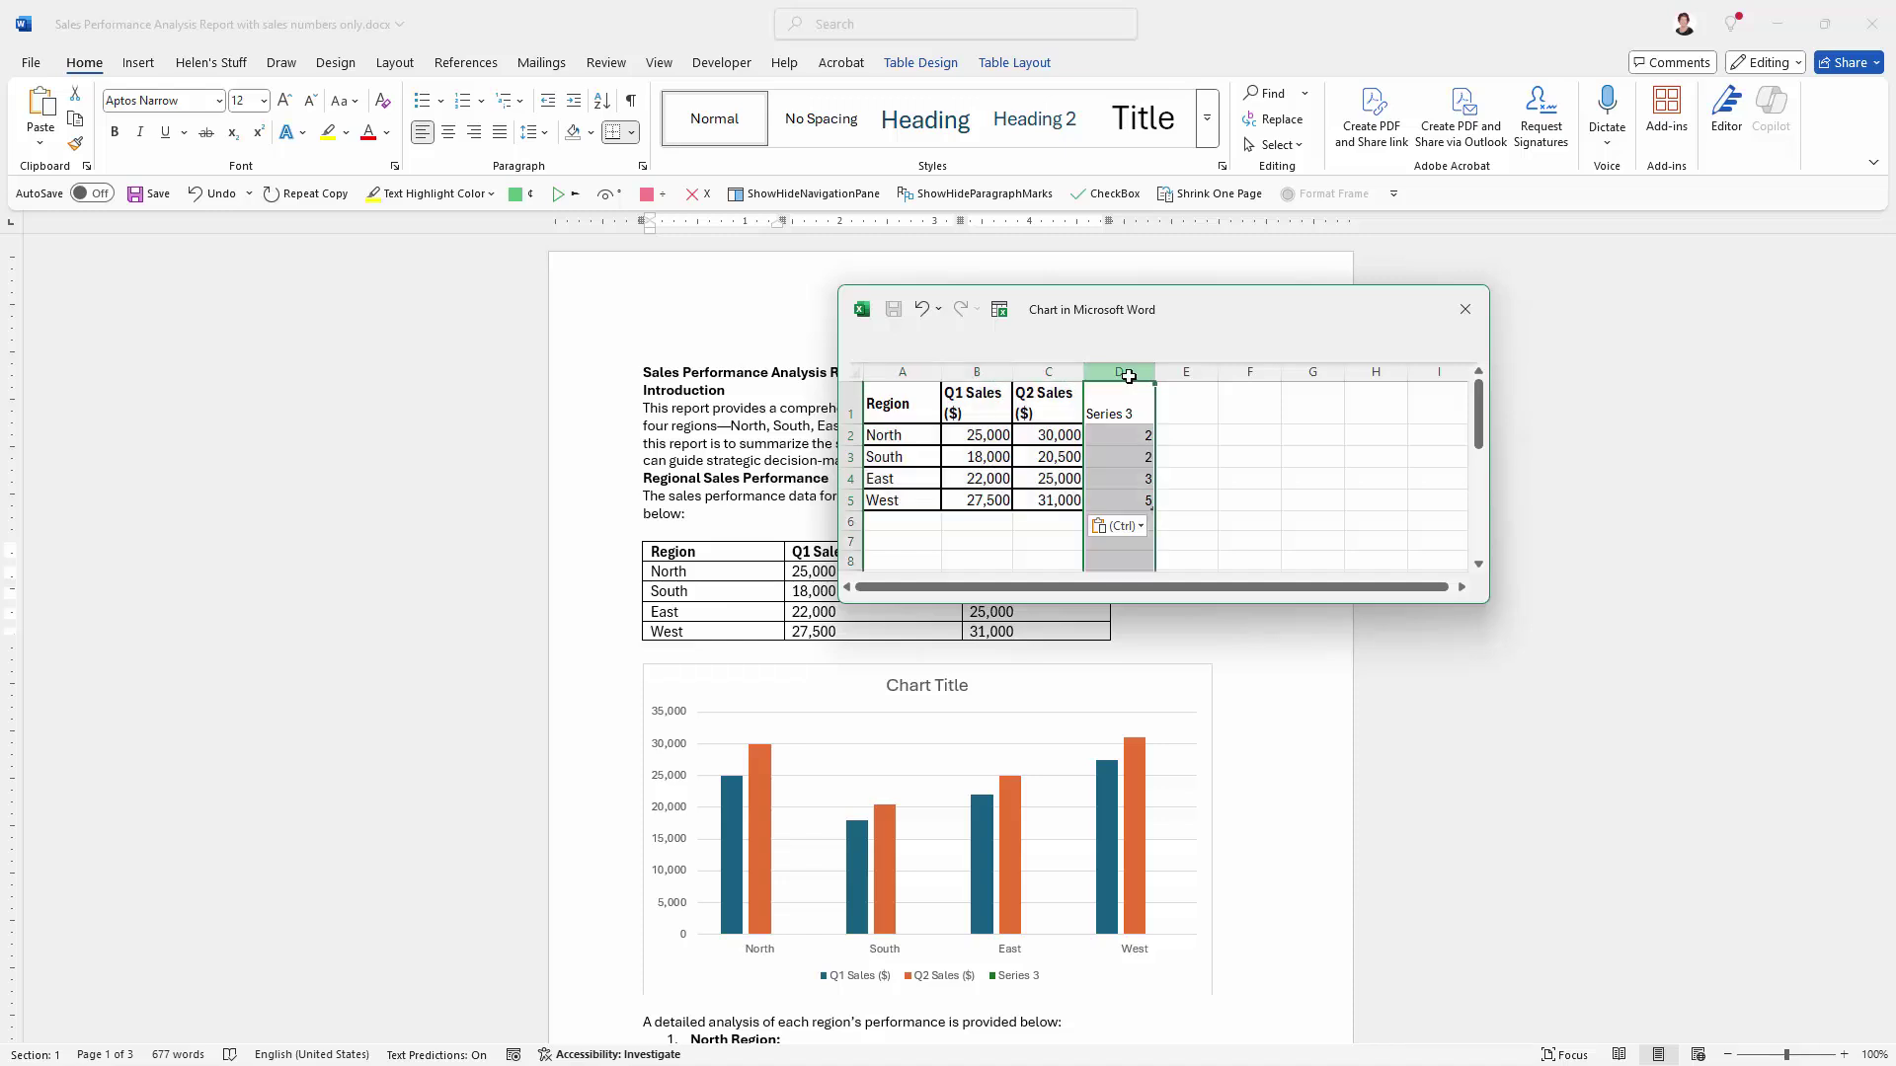
pyautogui.rightClick(1130, 378)
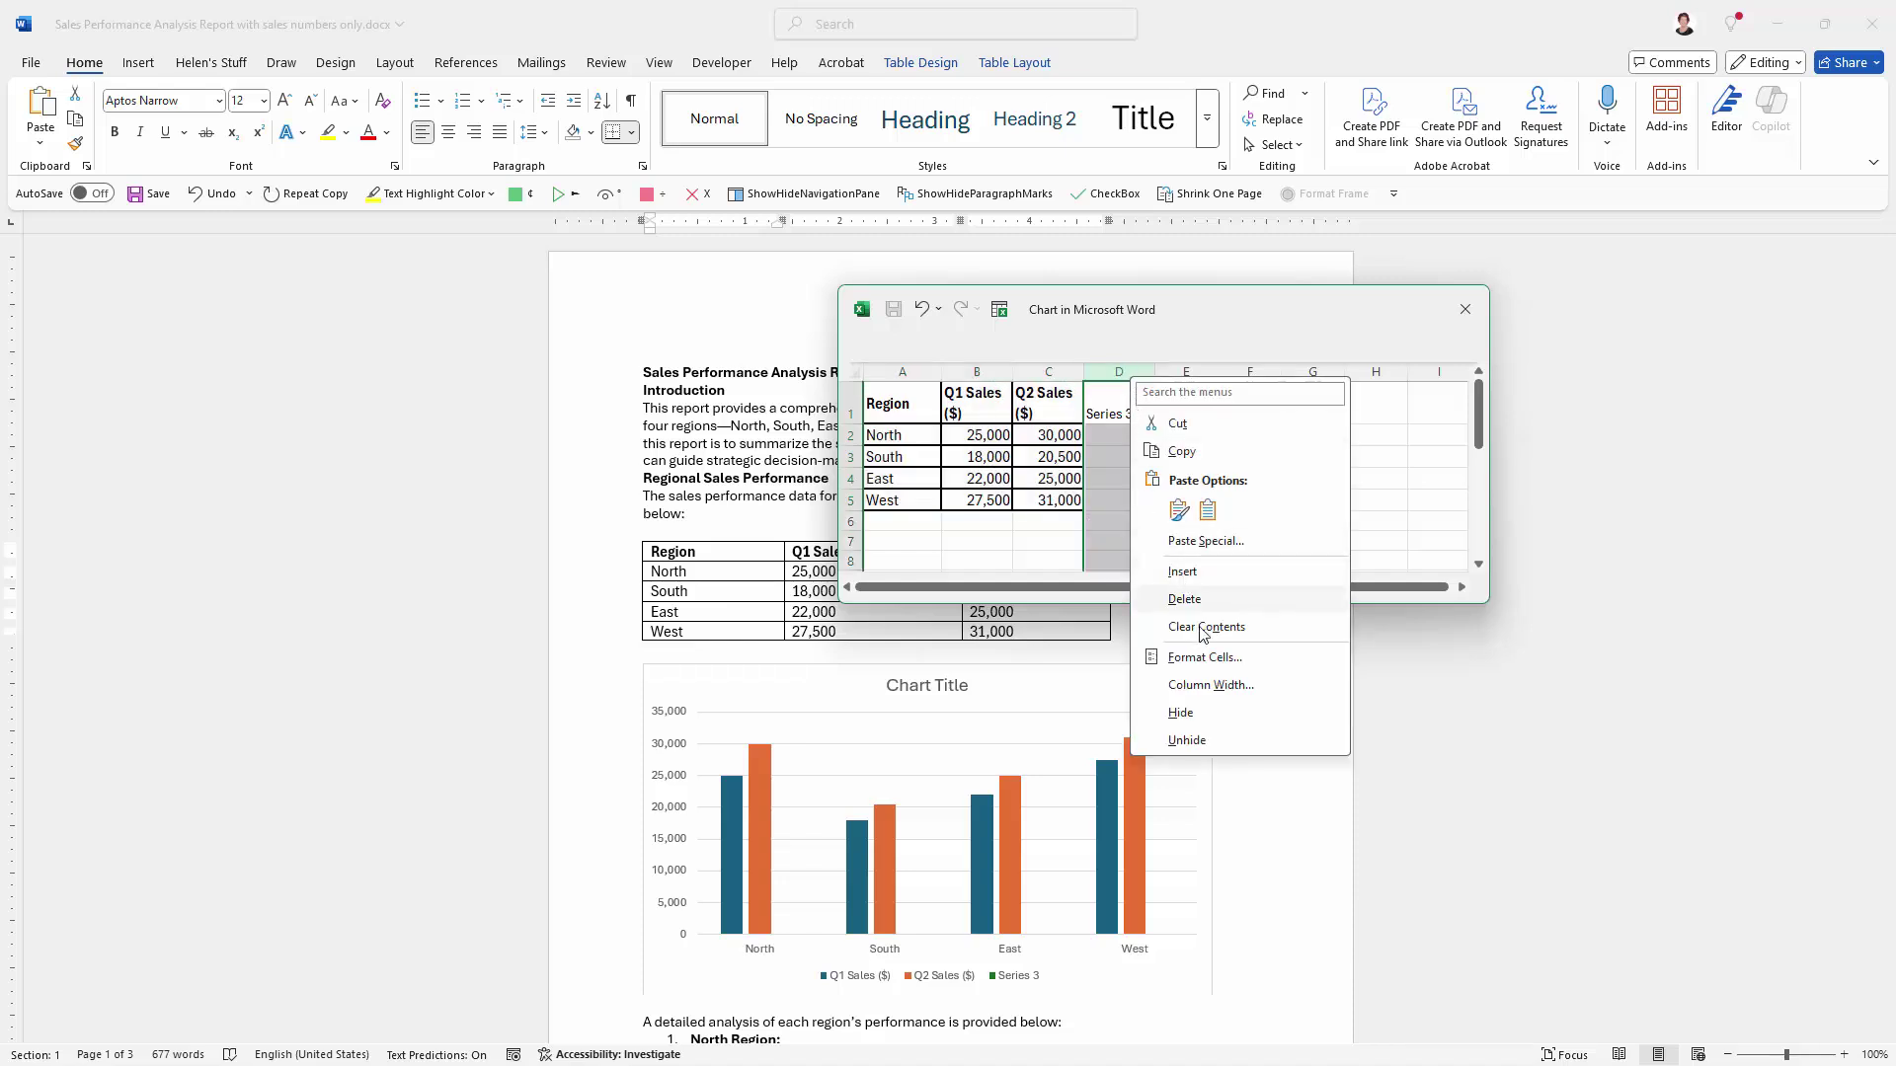
pyautogui.click(1185, 599)
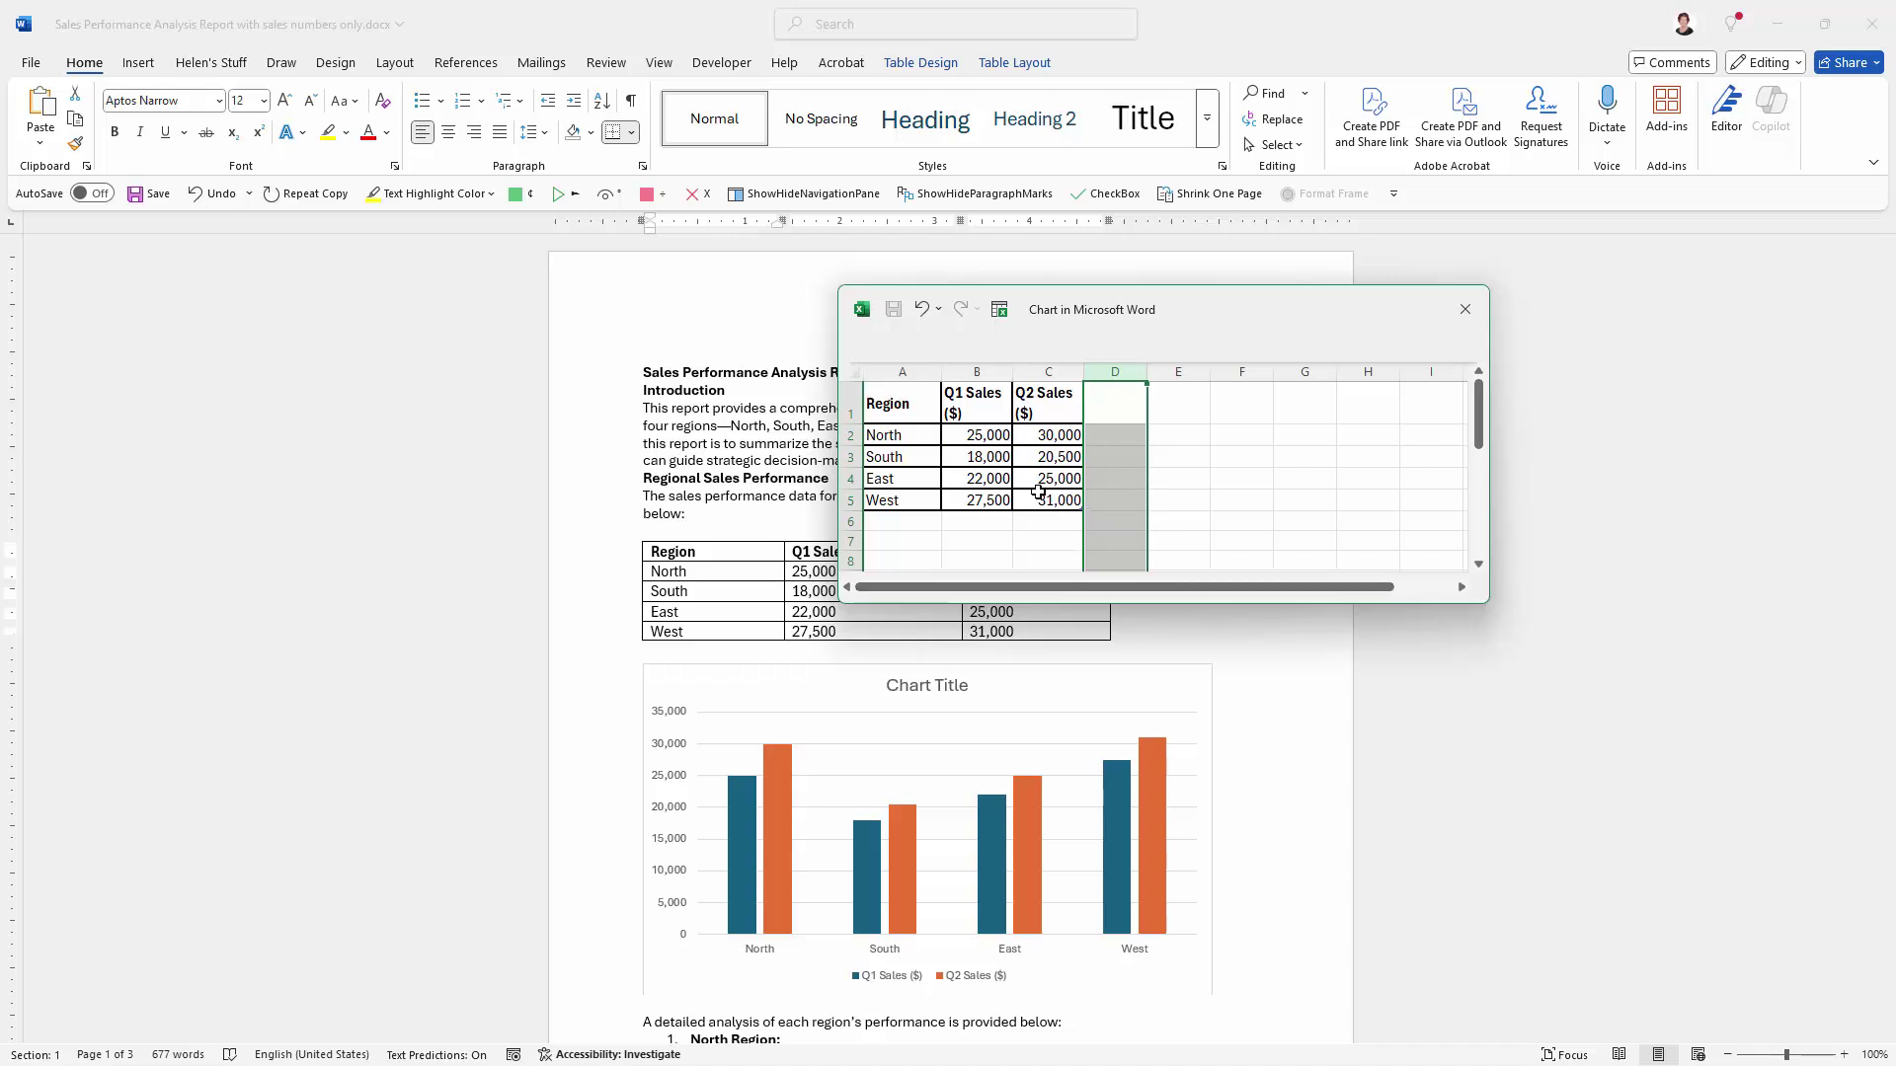
pyautogui.click(1462, 314)
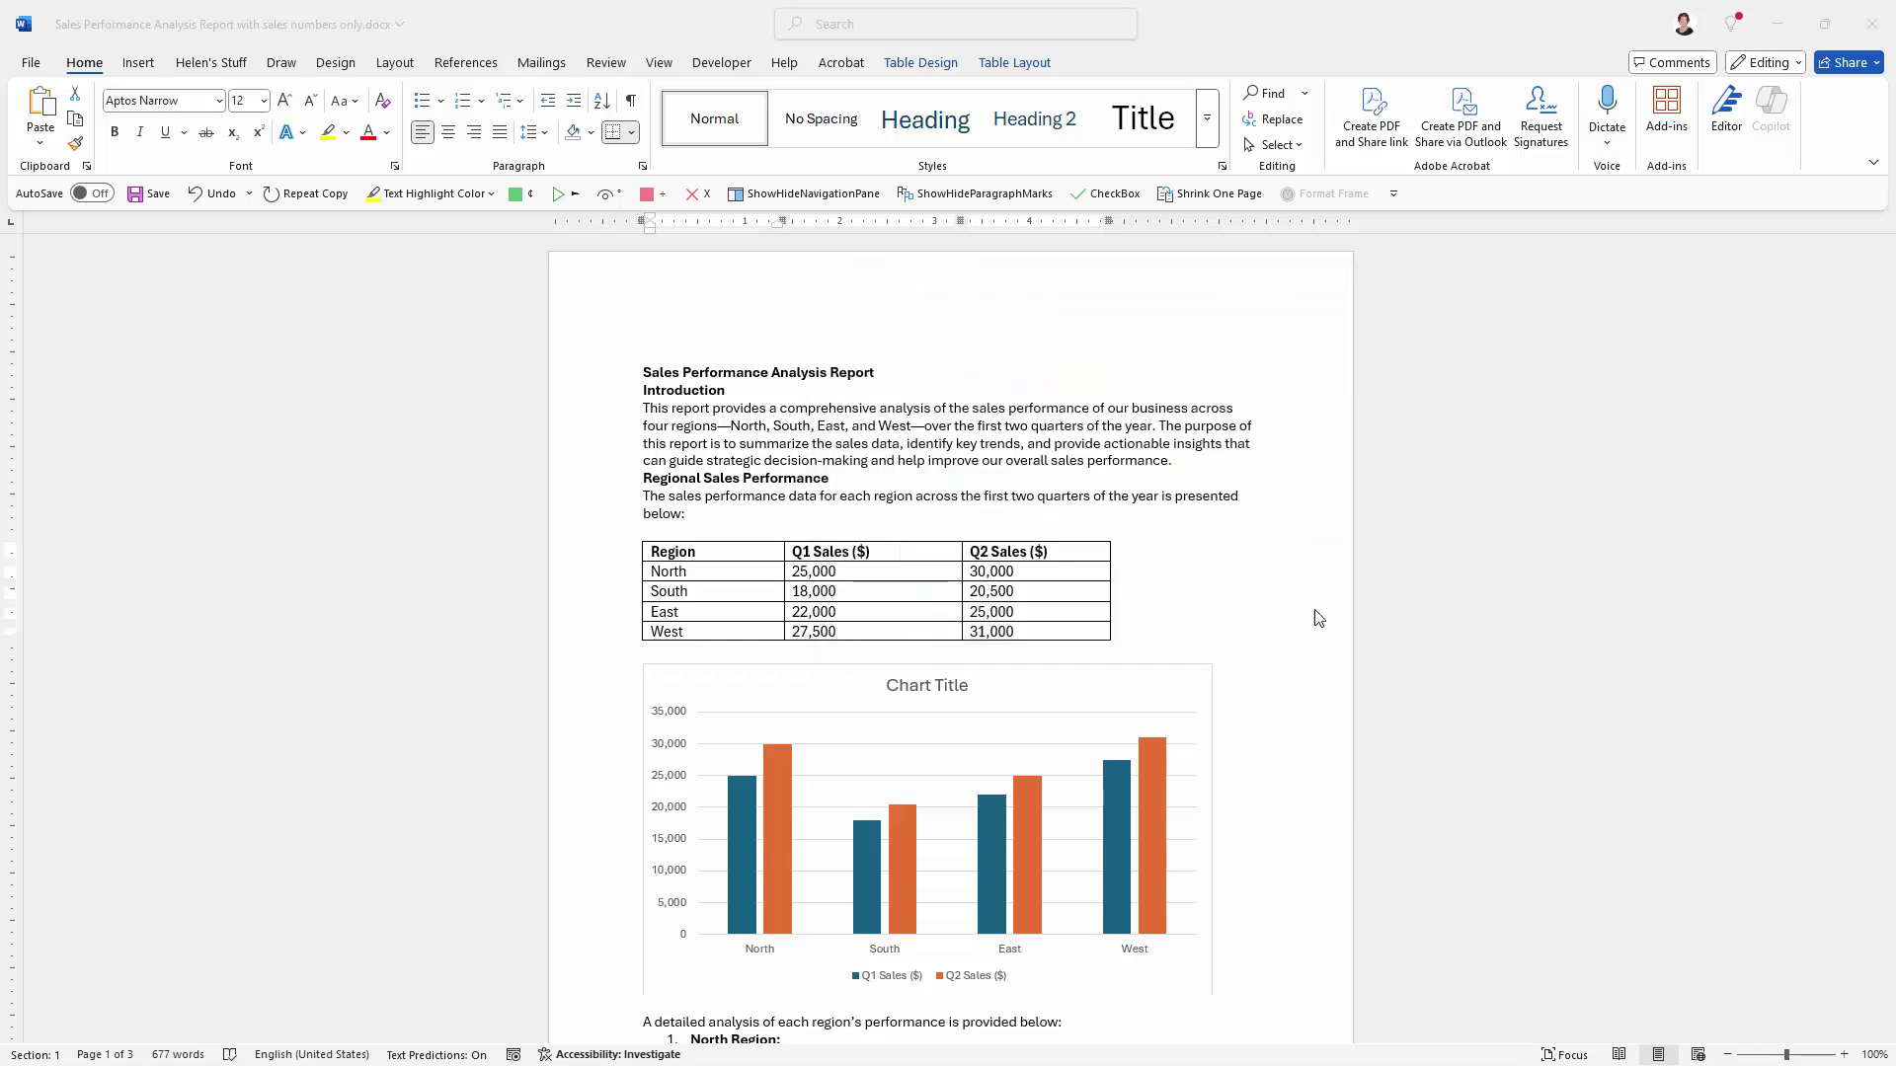
# Overwrite the leading digits of South's Q1 cell so the table shows 20,000
pyautogui.click(1282, 811)
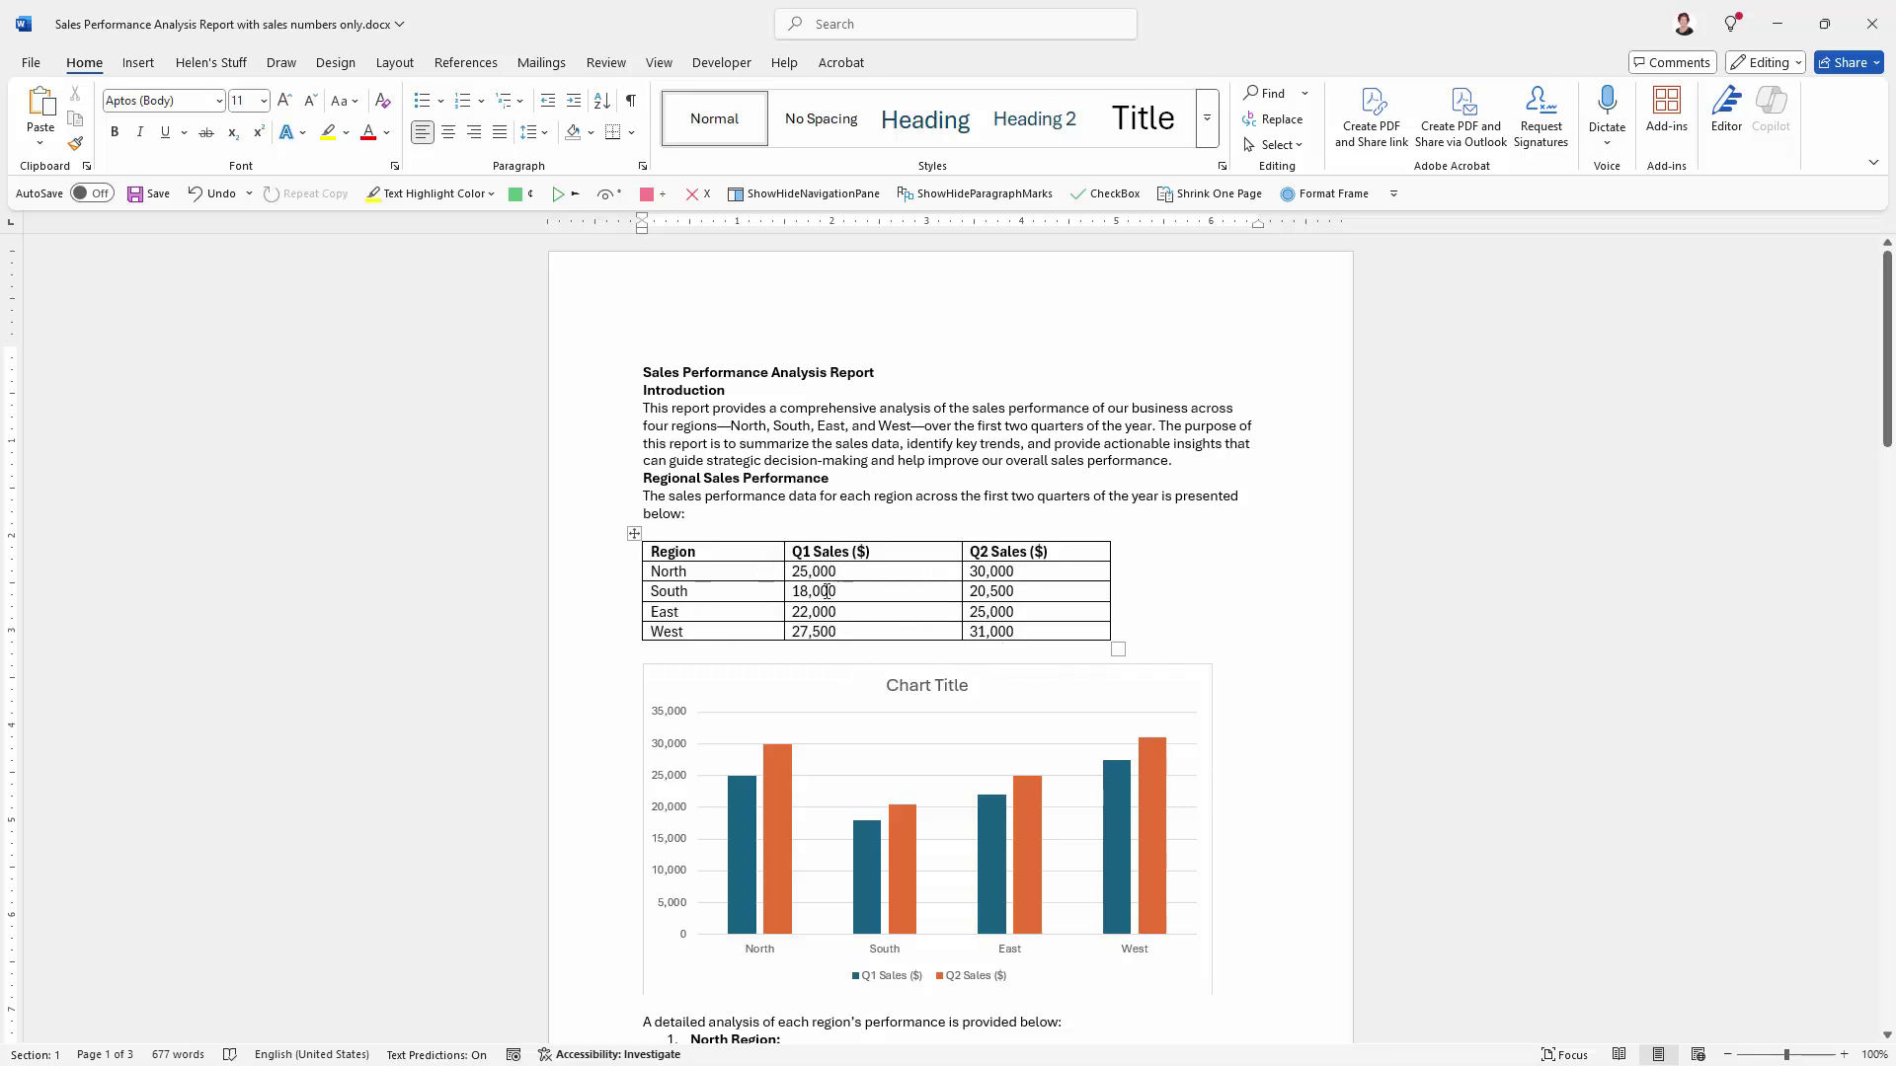
pyautogui.moveTo(840, 590); pyautogui.dragTo(778, 587)
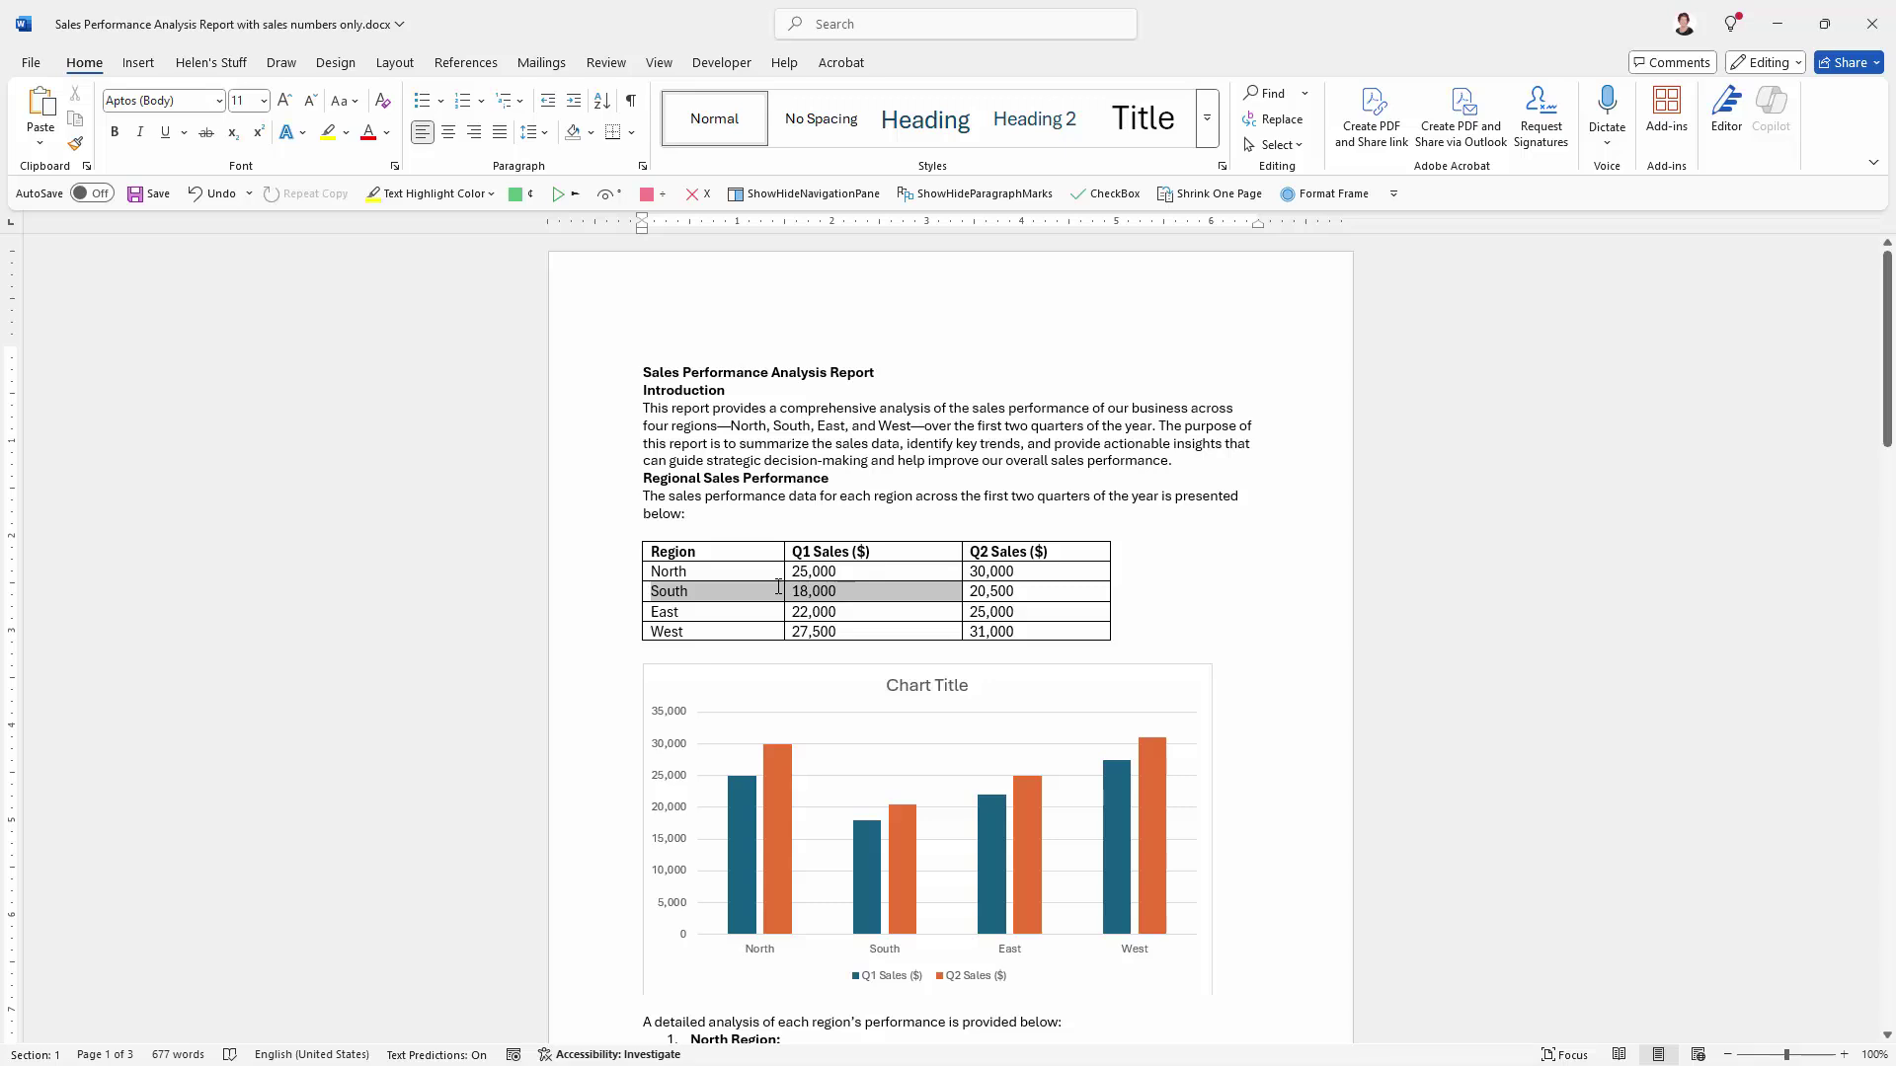
pyautogui.press('Right')
pyautogui.press('Left')
pyautogui.press('Home')
pyautogui.hotkey('shift', 'Right')
pyautogui.hotkey('shift', 'Right')
pyautogui.write('20')
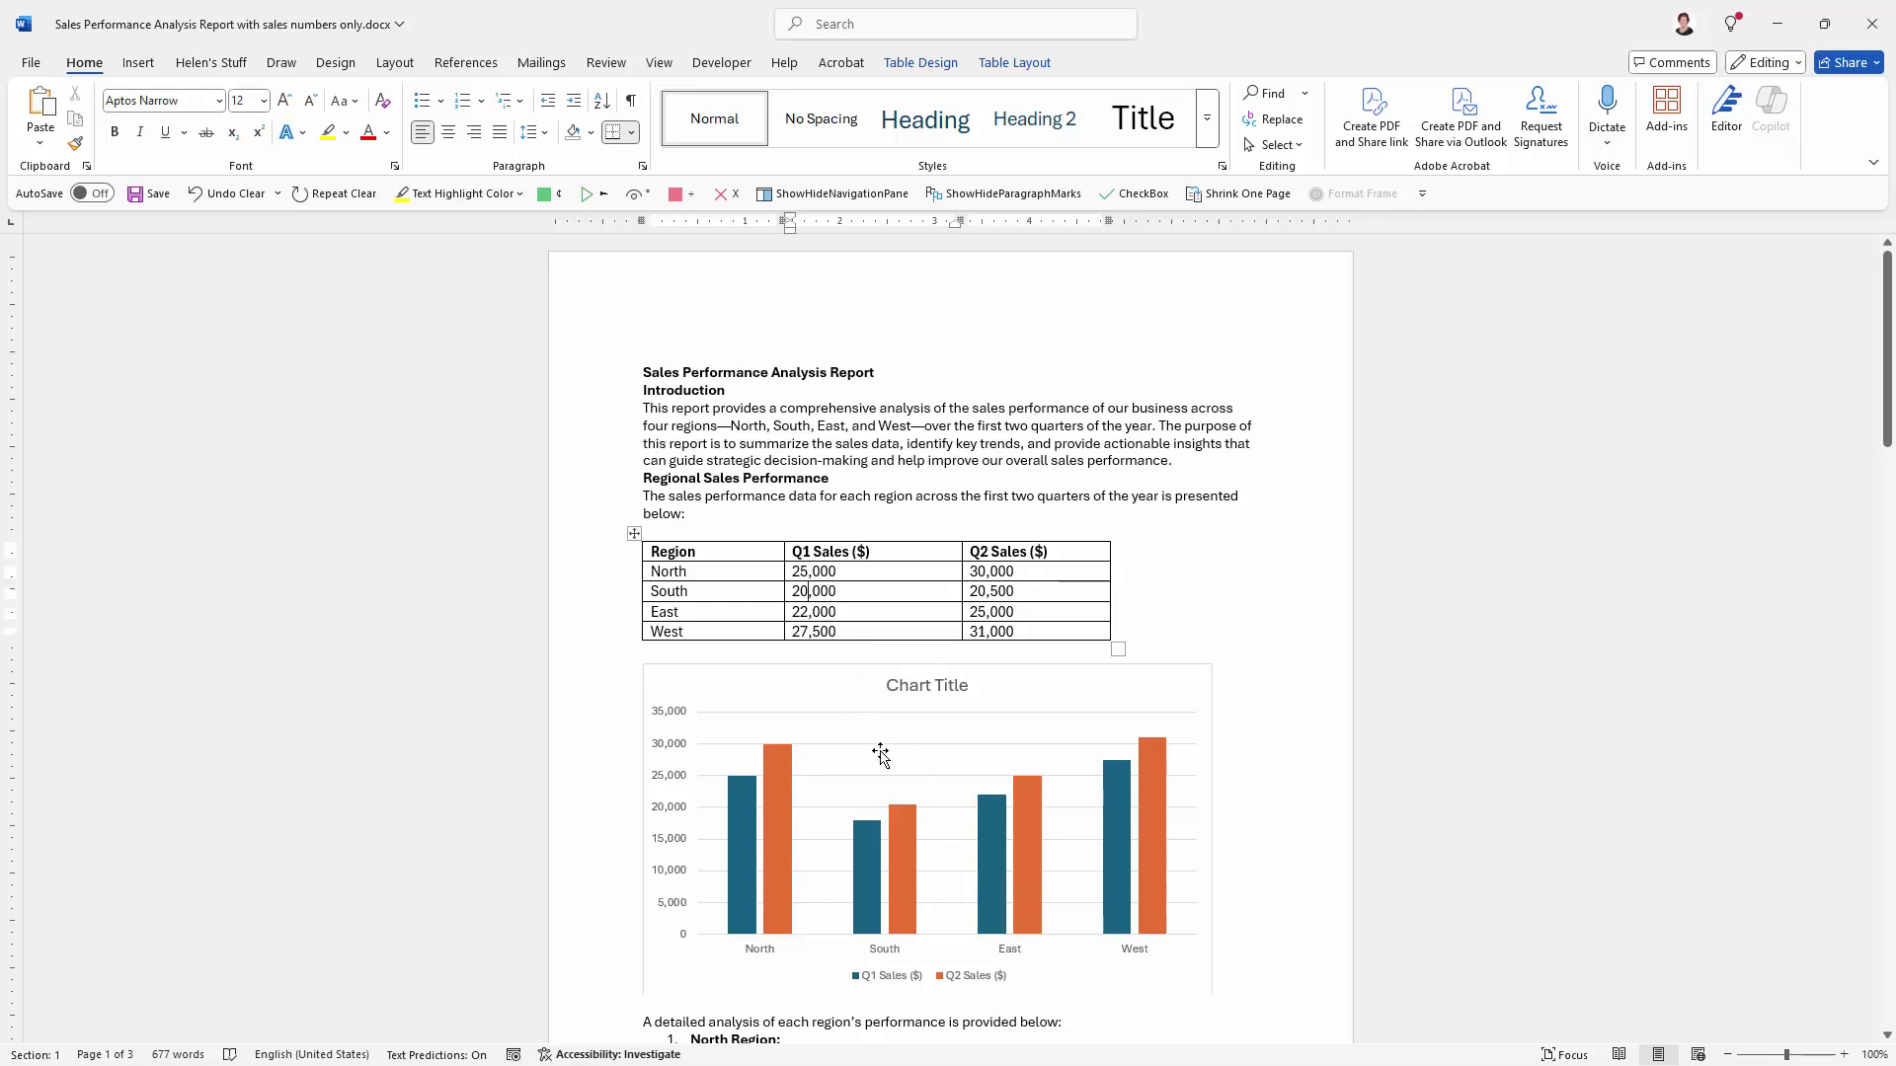
# Open the chart's Edit Data sheet, moved off the table and made taller
pyautogui.click(1080, 816)
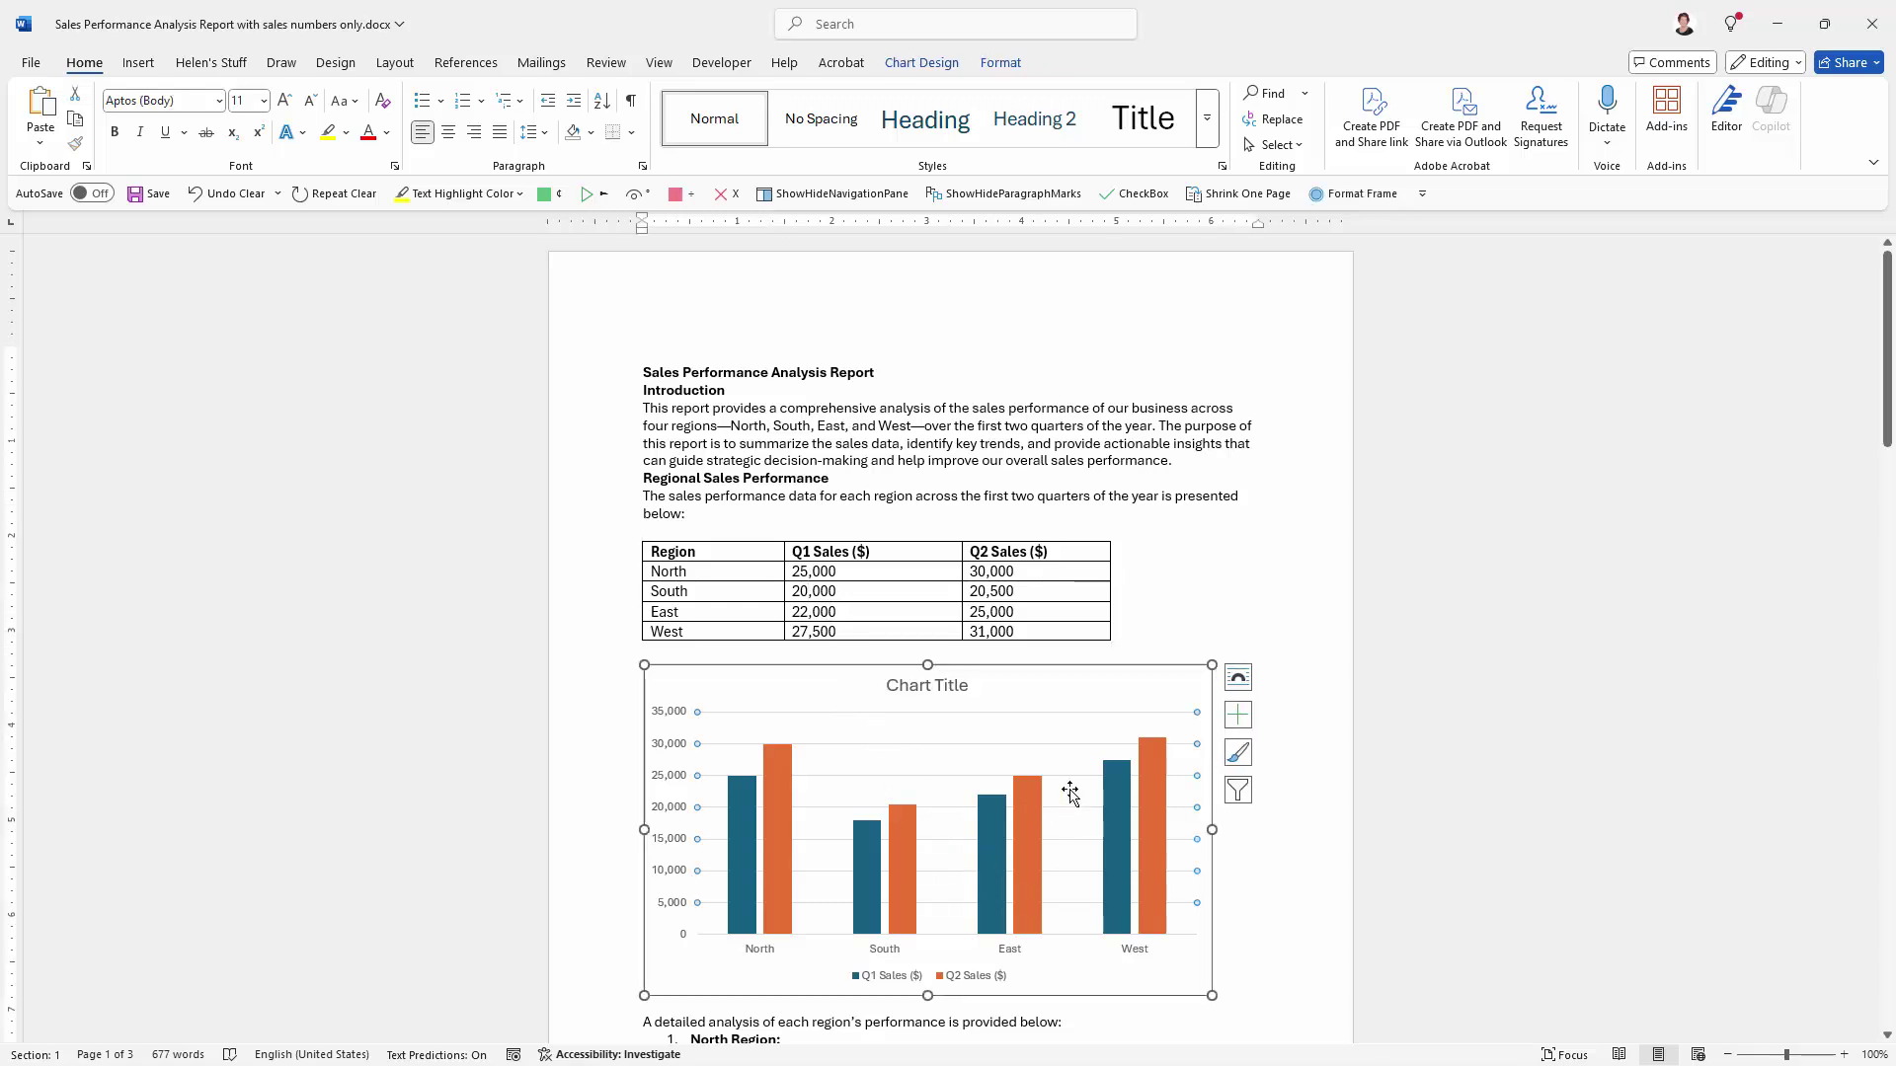
pyautogui.rightClick(1069, 790)
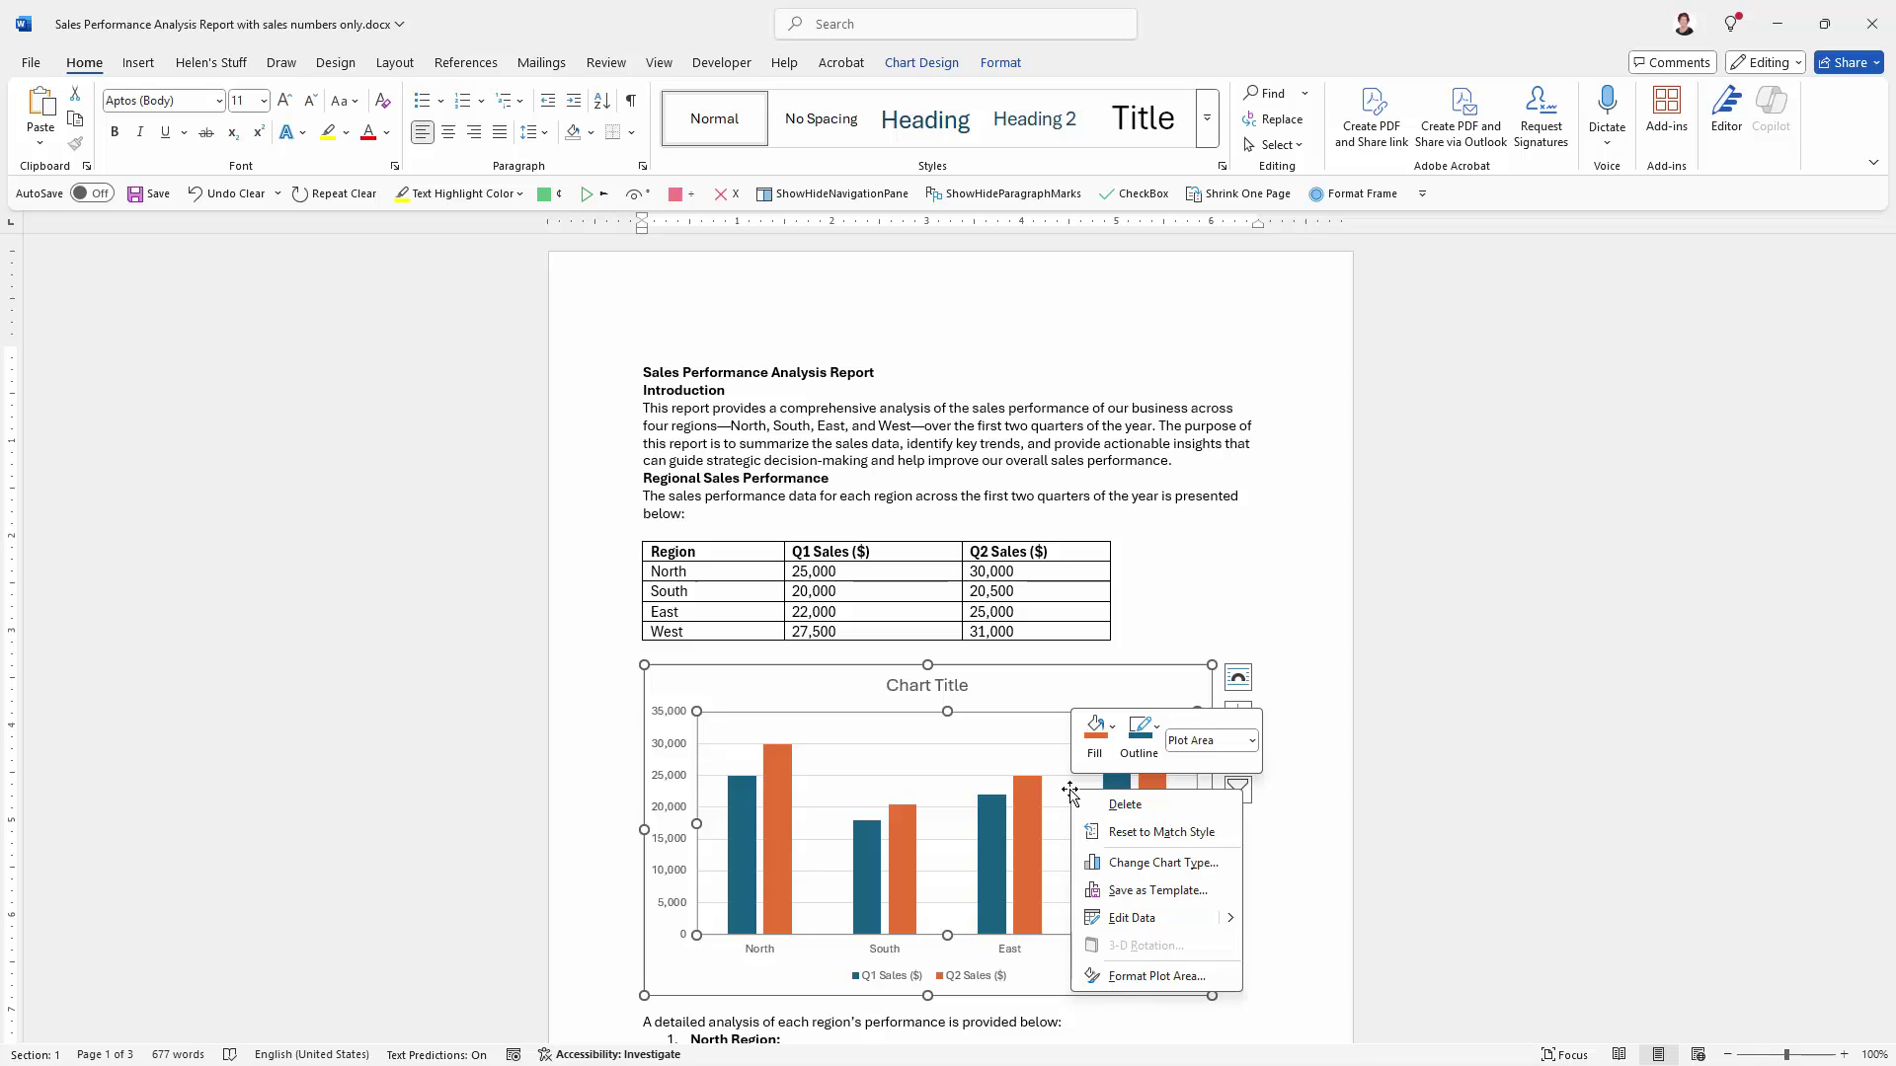
pyautogui.click(1116, 916)
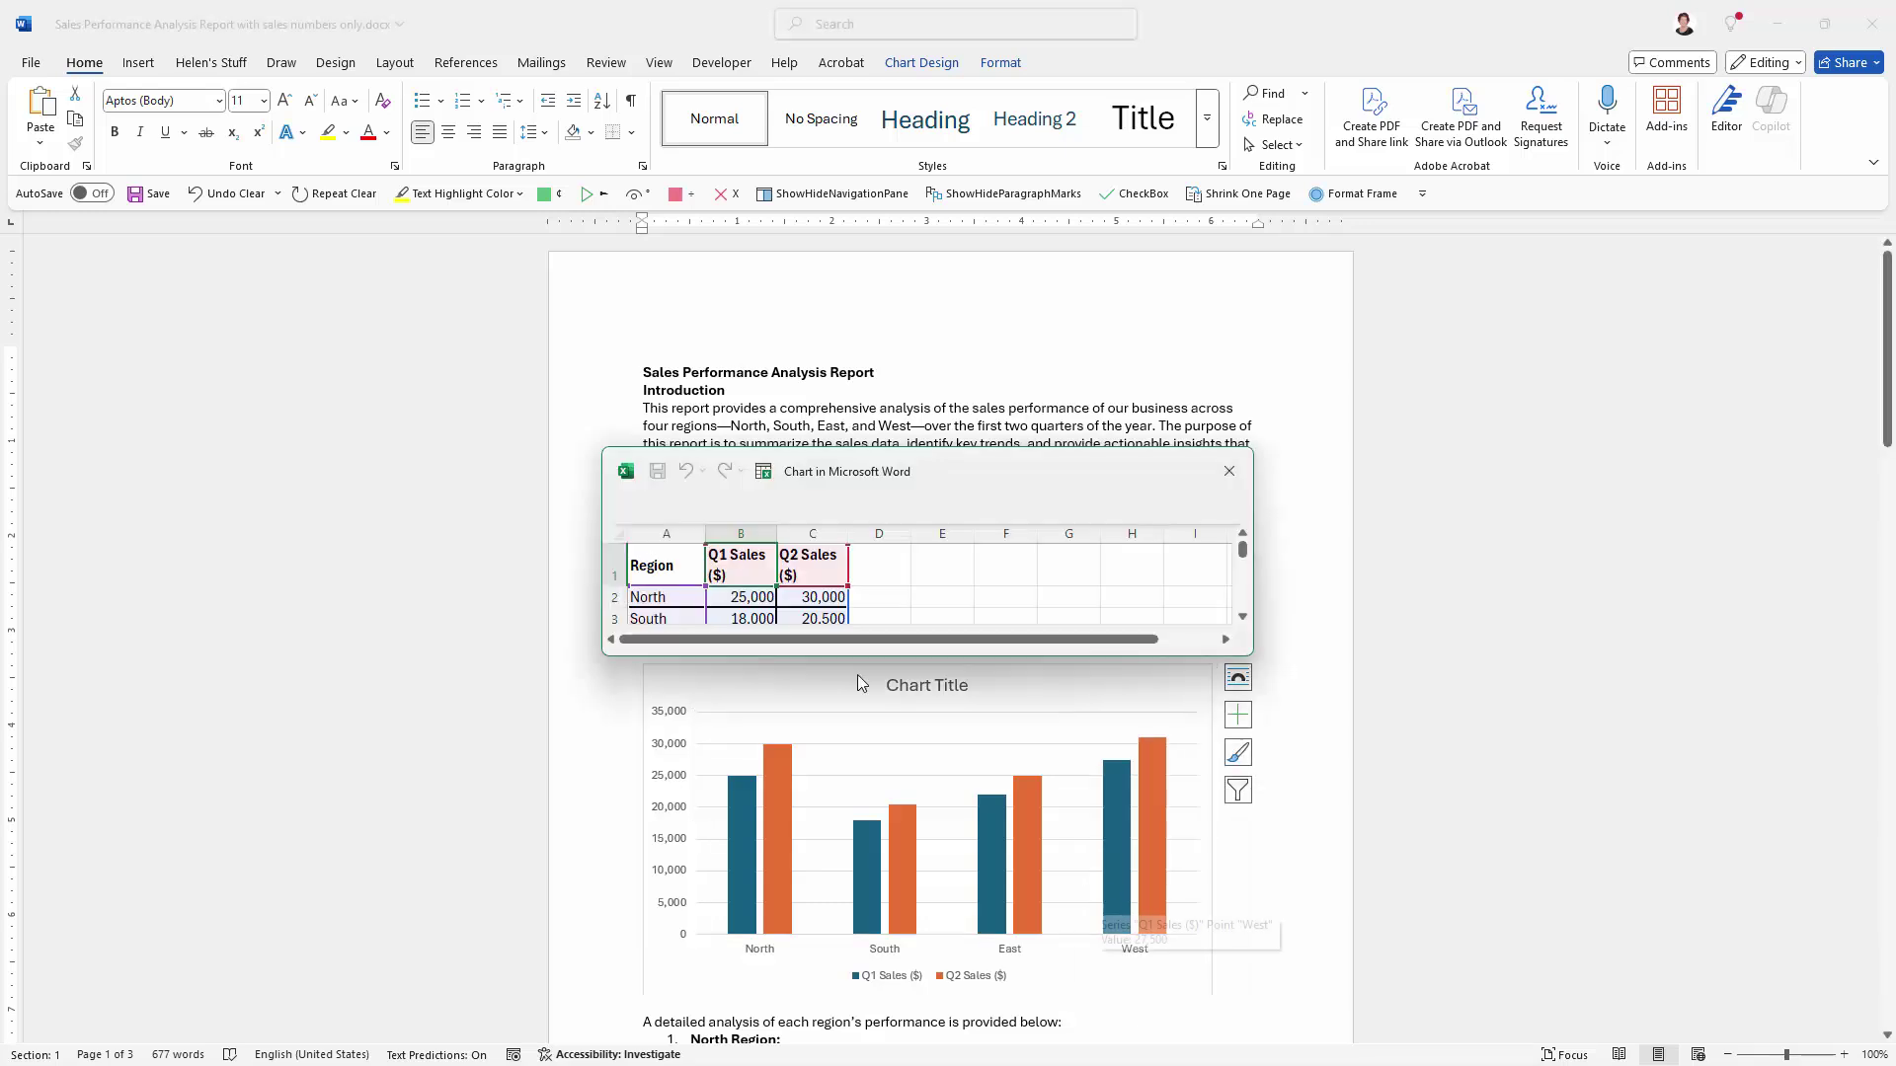
pyautogui.moveTo(939, 477); pyautogui.dragTo(1168, 375)
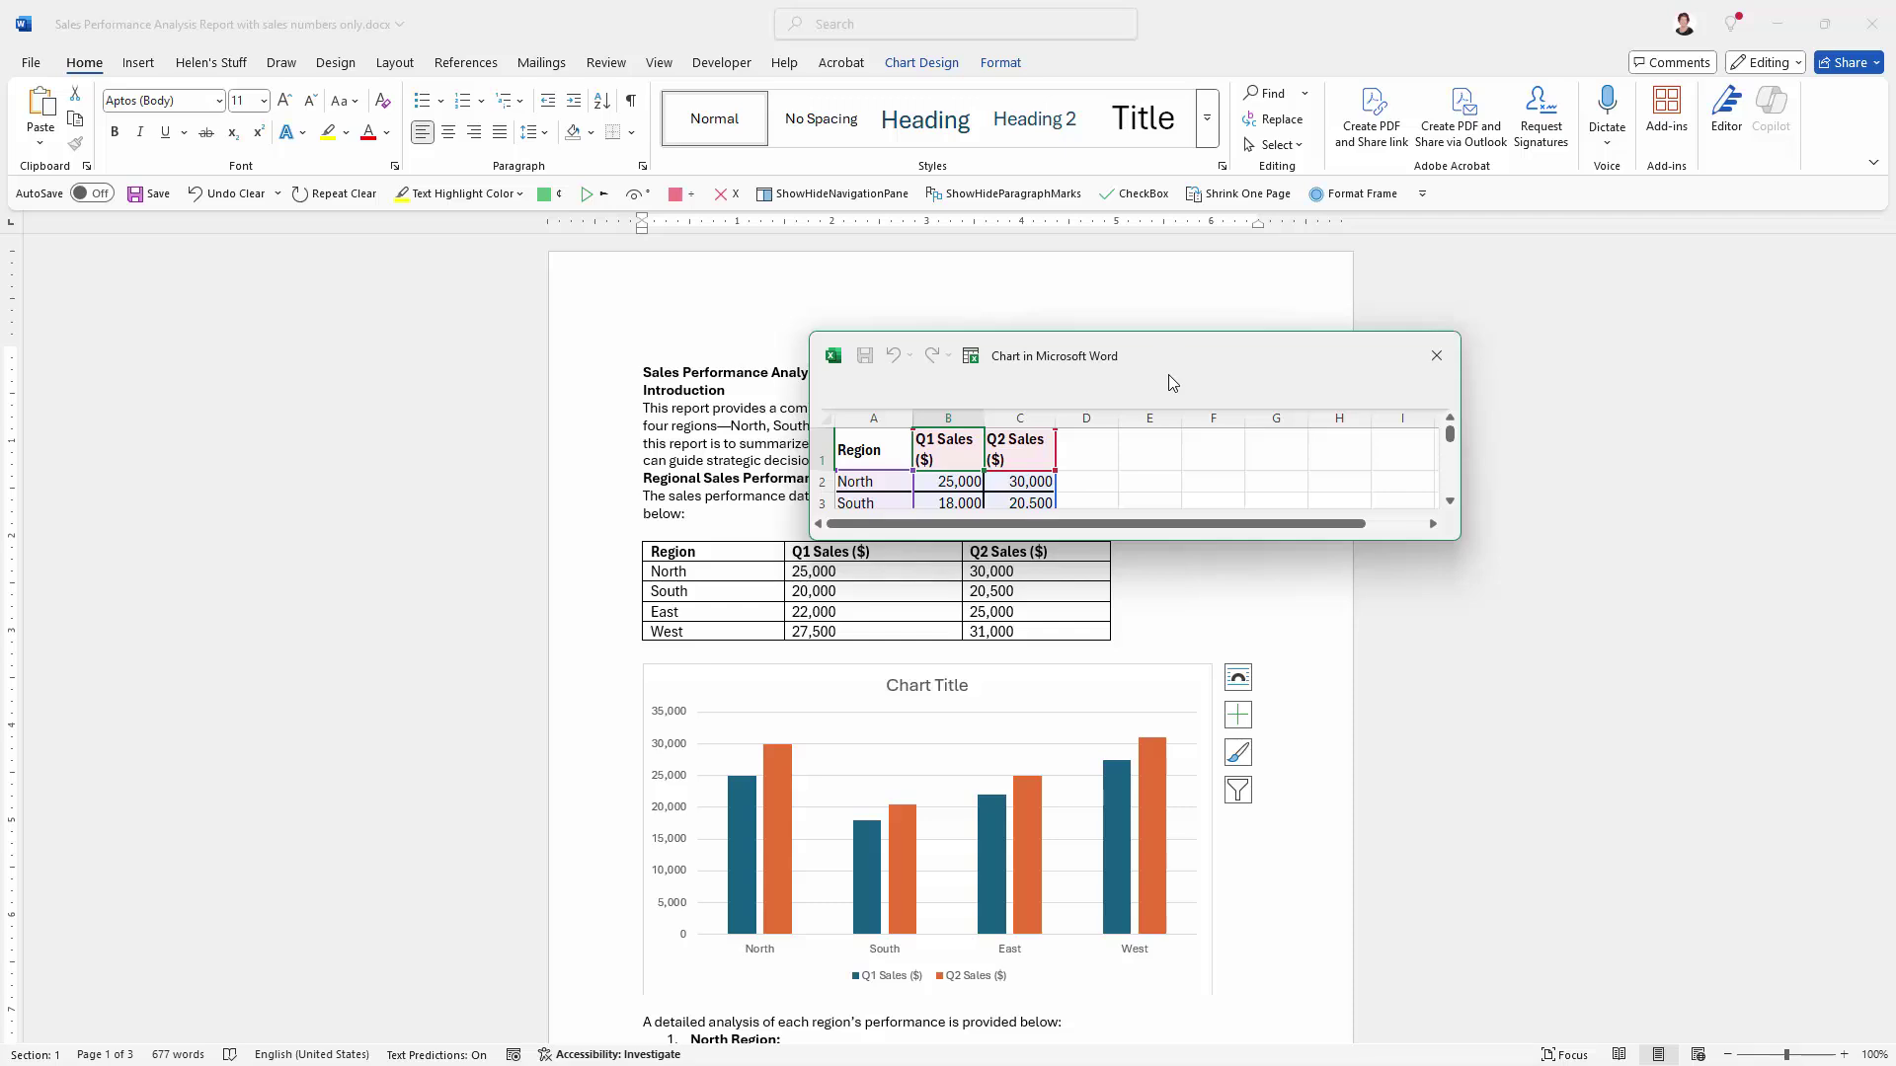
pyautogui.moveTo(1206, 538); pyautogui.dragTo(1205, 623)
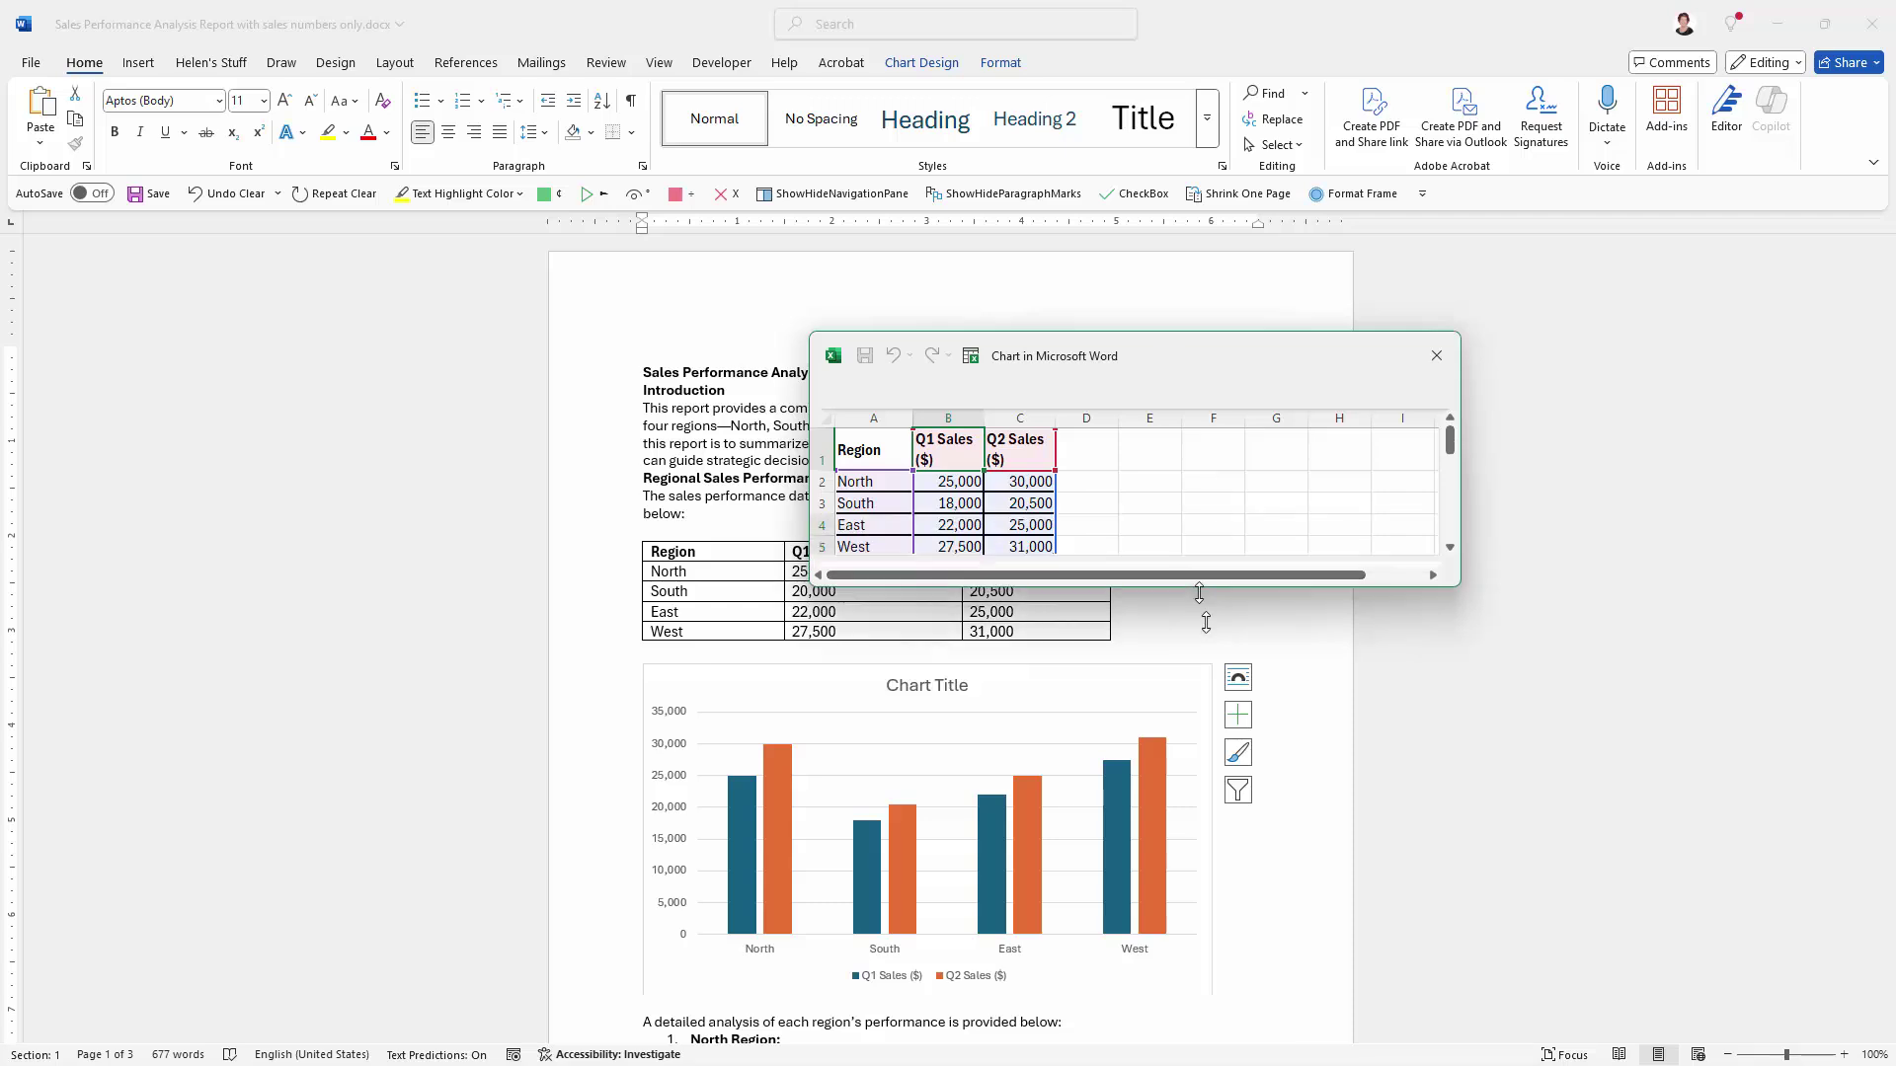
# Change cell B3 from 18000 to 20000 and close the data sheet
pyautogui.click(940, 505)
pyautogui.doubleClick(945, 504)
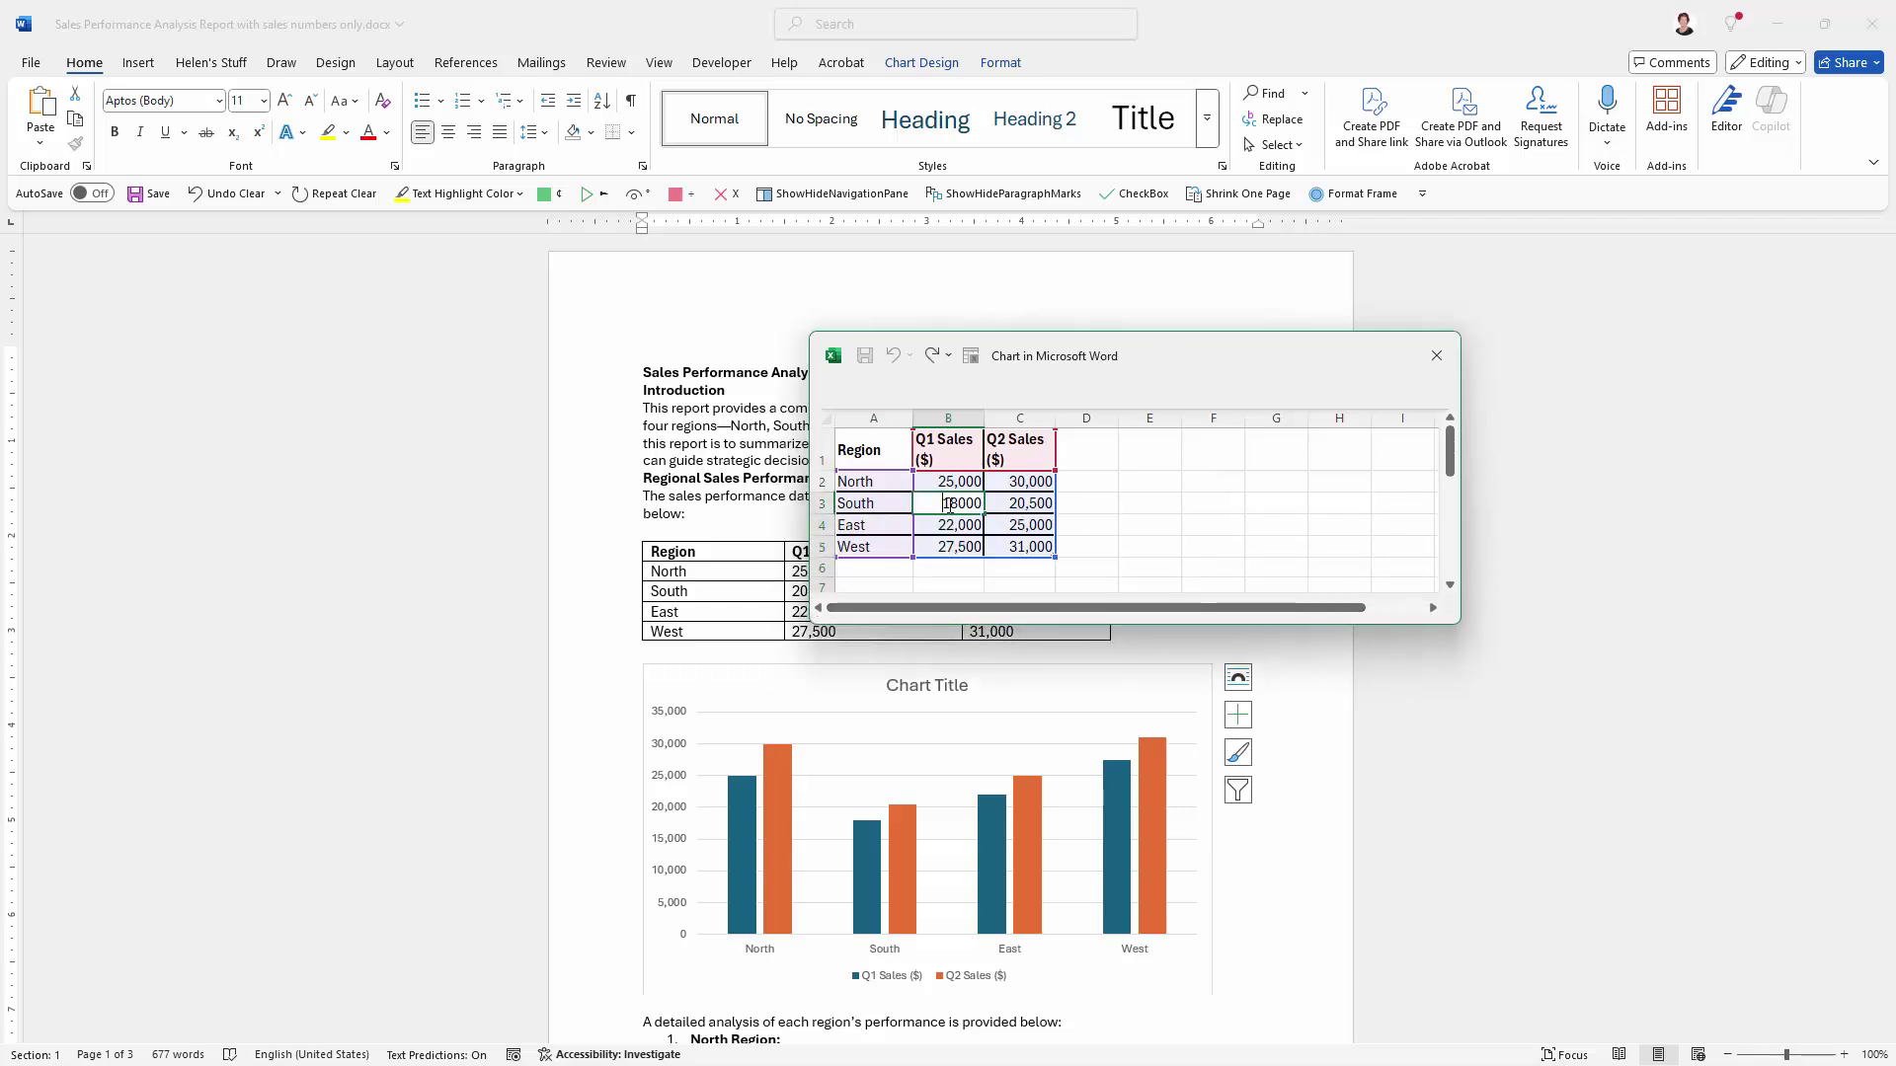
pyautogui.press('BackSpace')
pyautogui.write('20')
pyautogui.press('Delete')
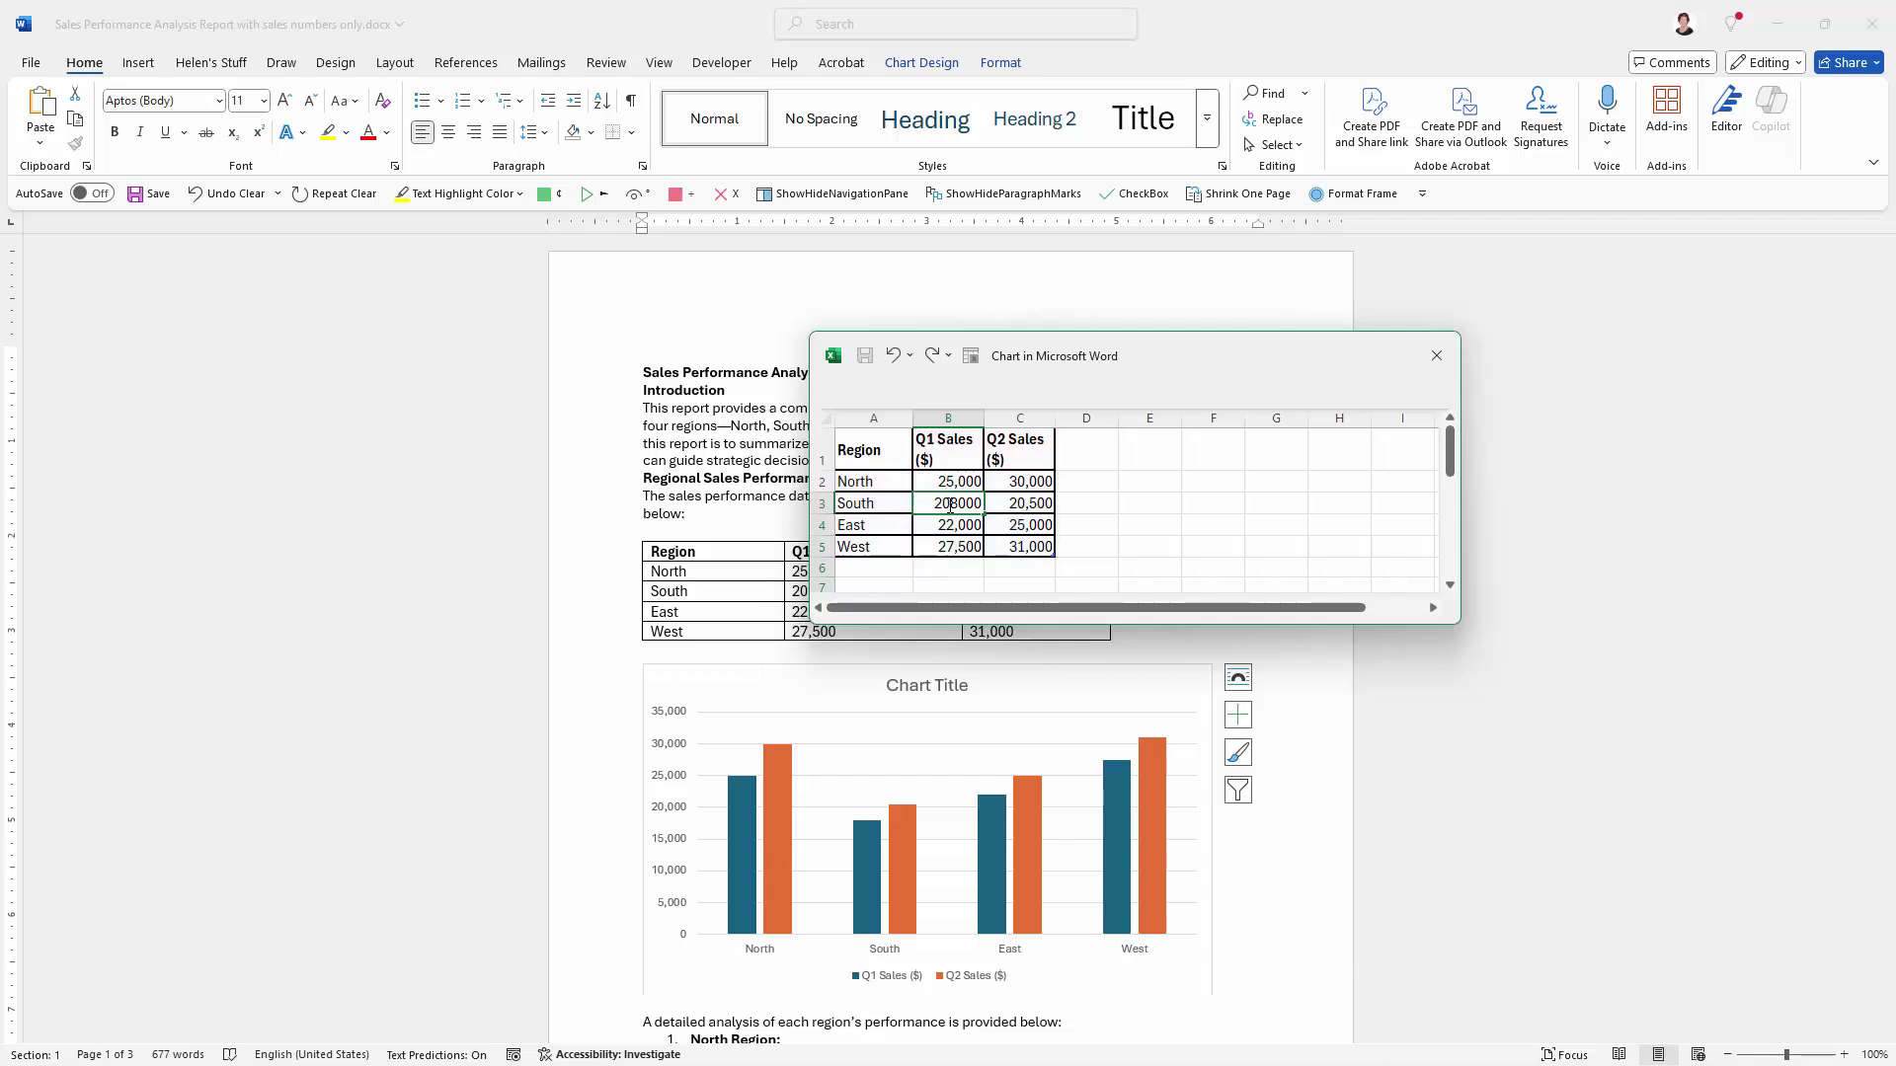
pyautogui.press('Return')
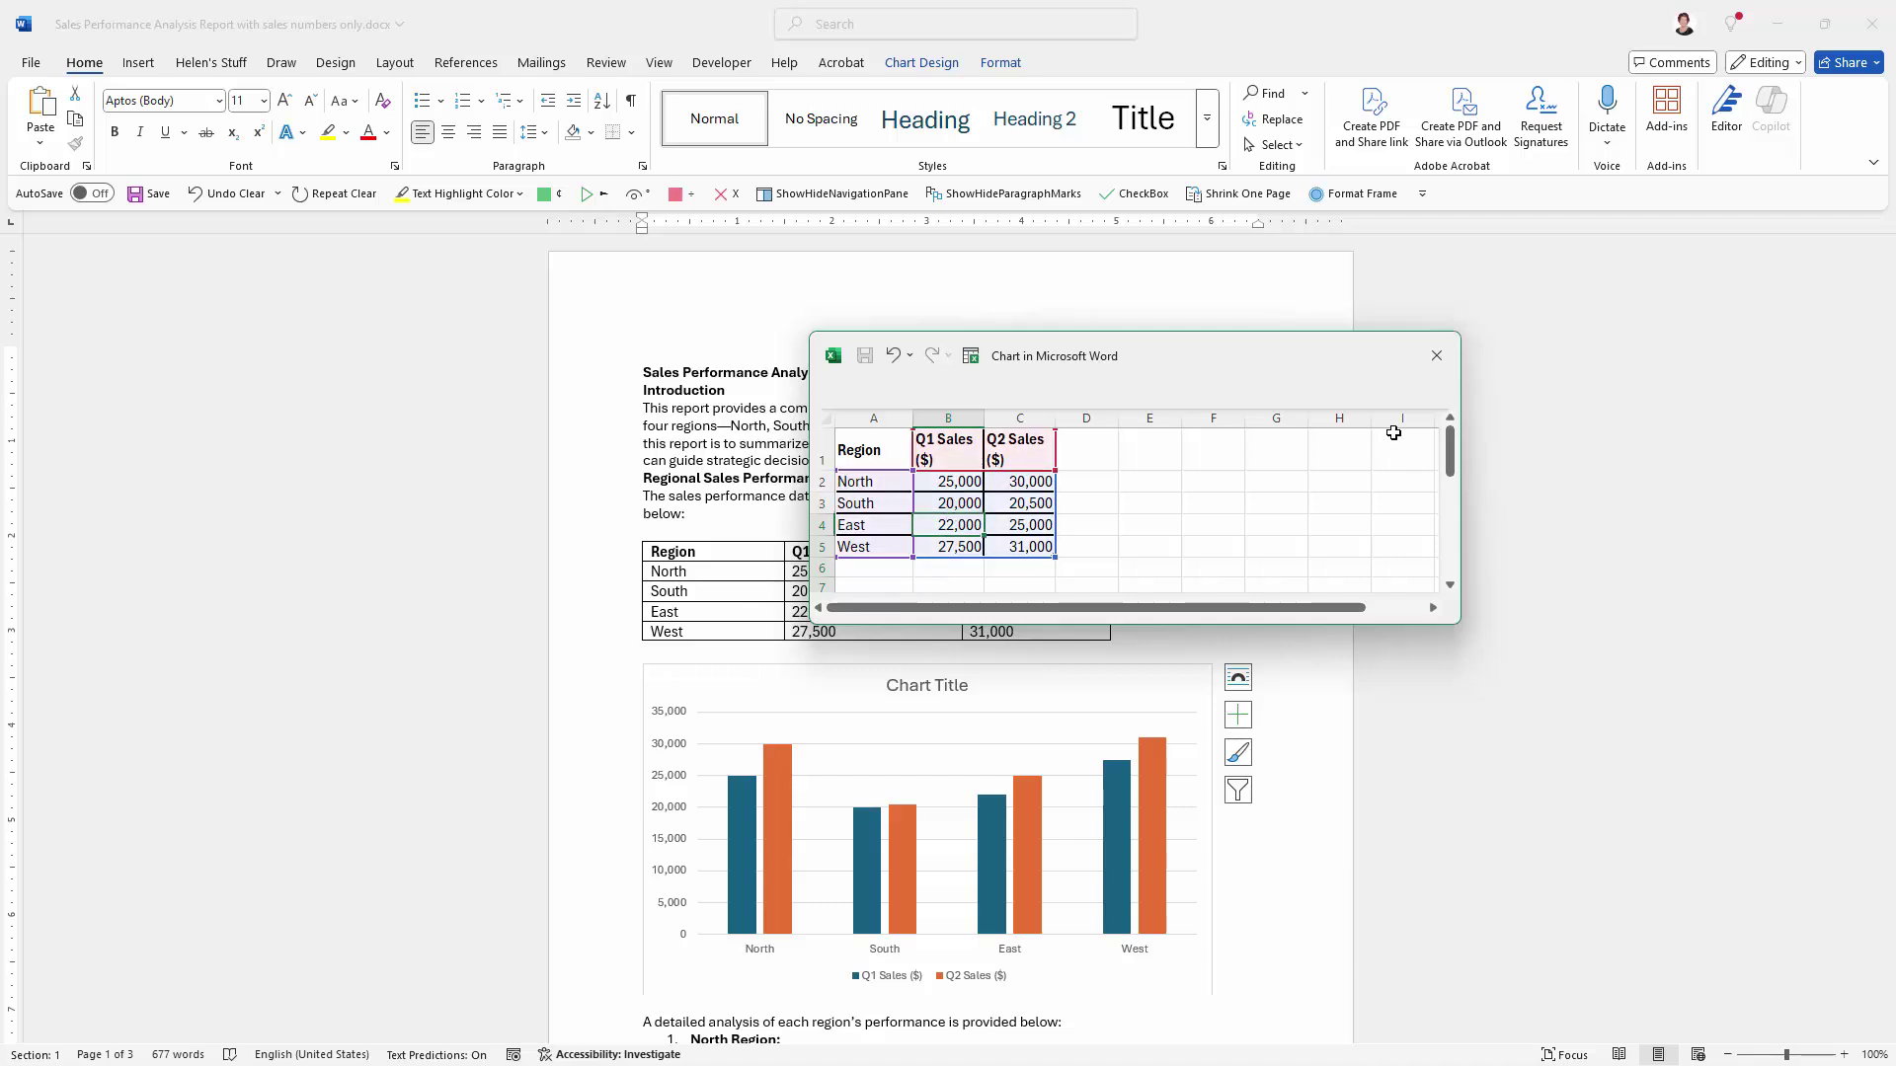
pyautogui.click(1435, 358)
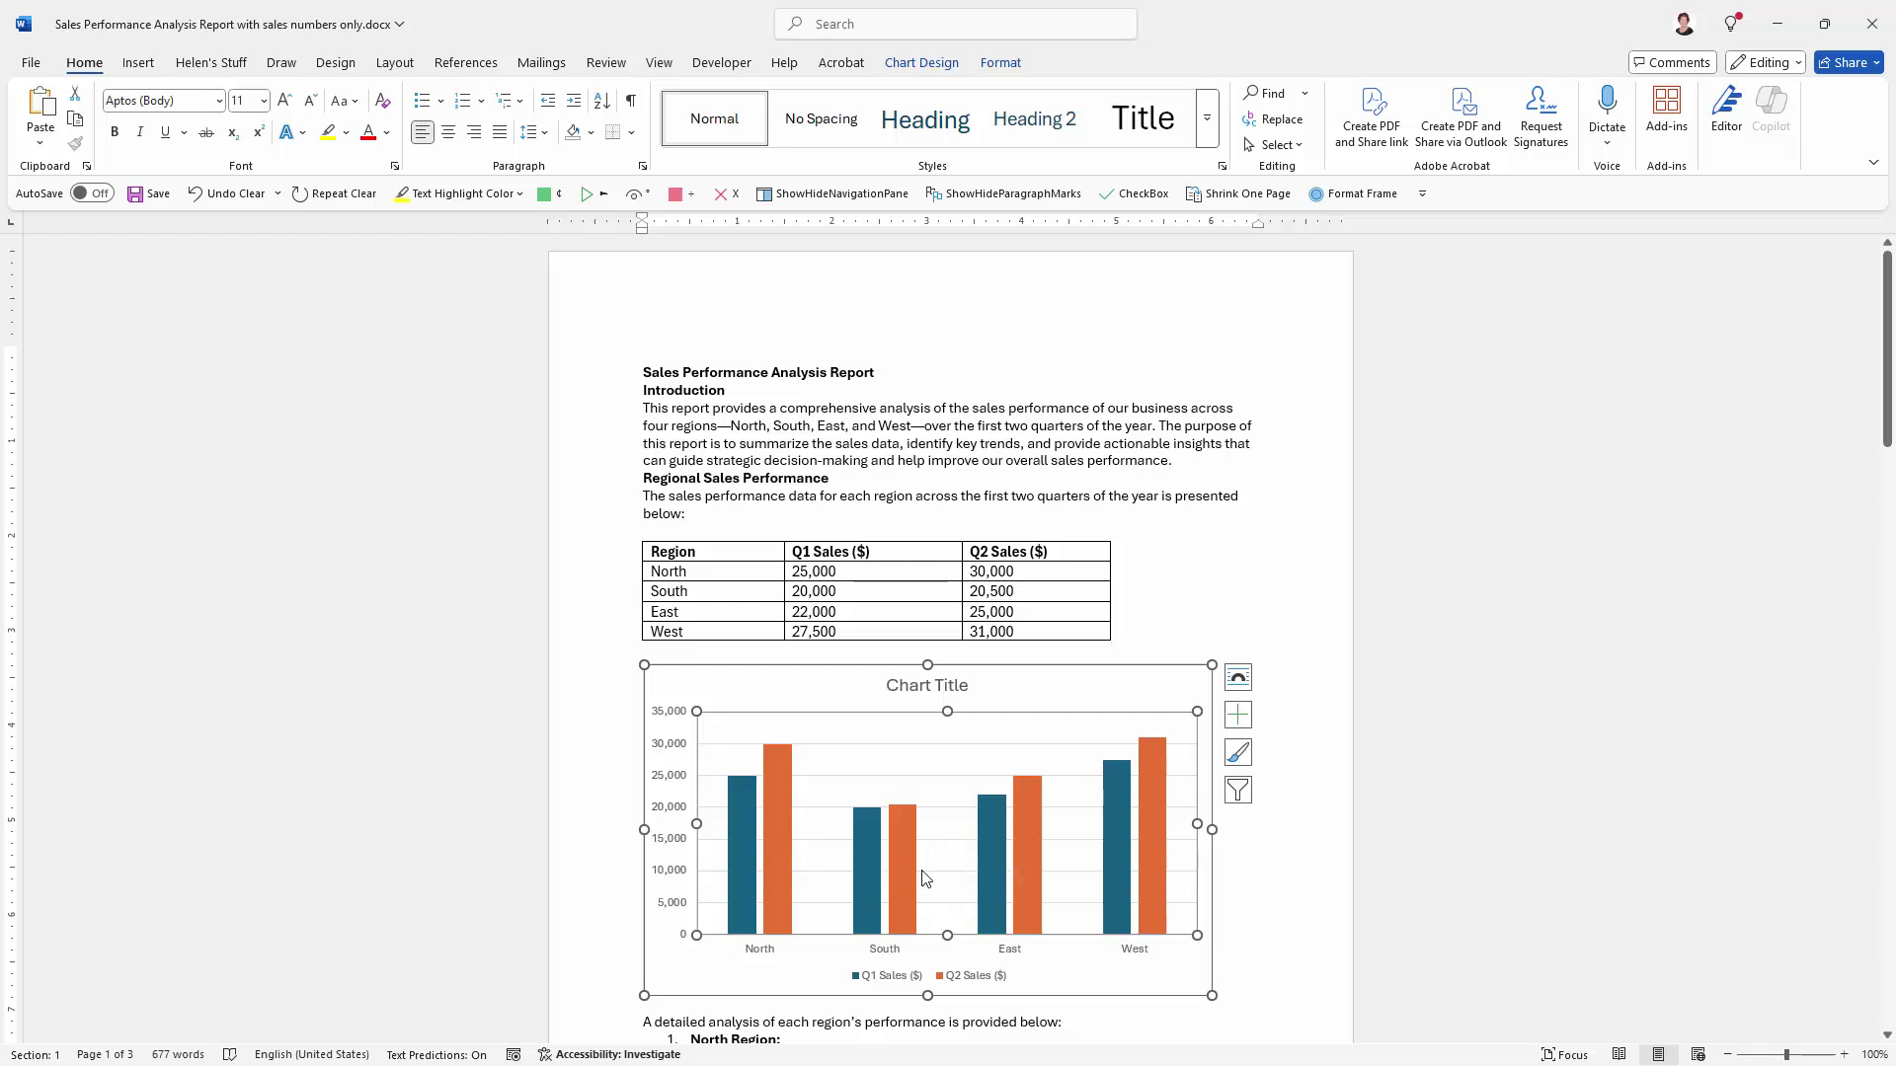
# In Format Data Series for Q2, set gap width to 59% and series overlap to -15%
pyautogui.rightClick(1033, 821)
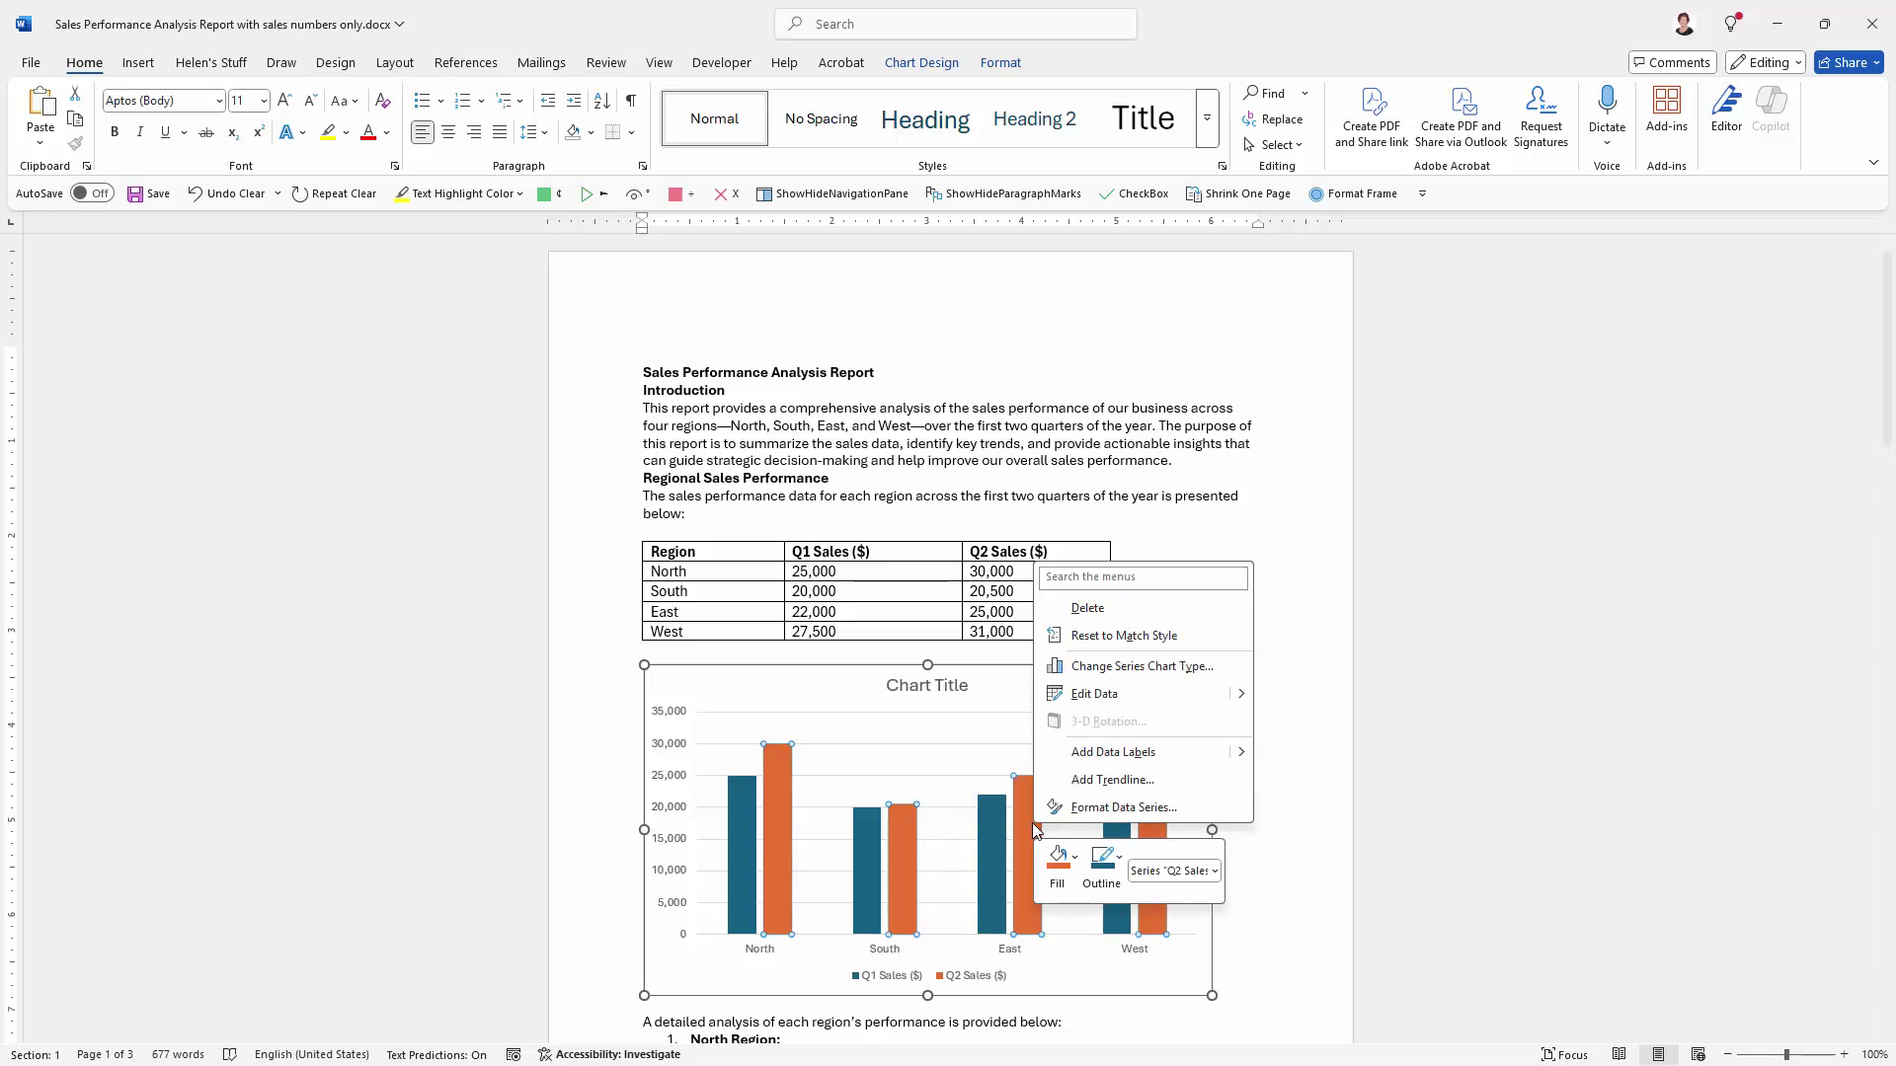
pyautogui.click(1095, 808)
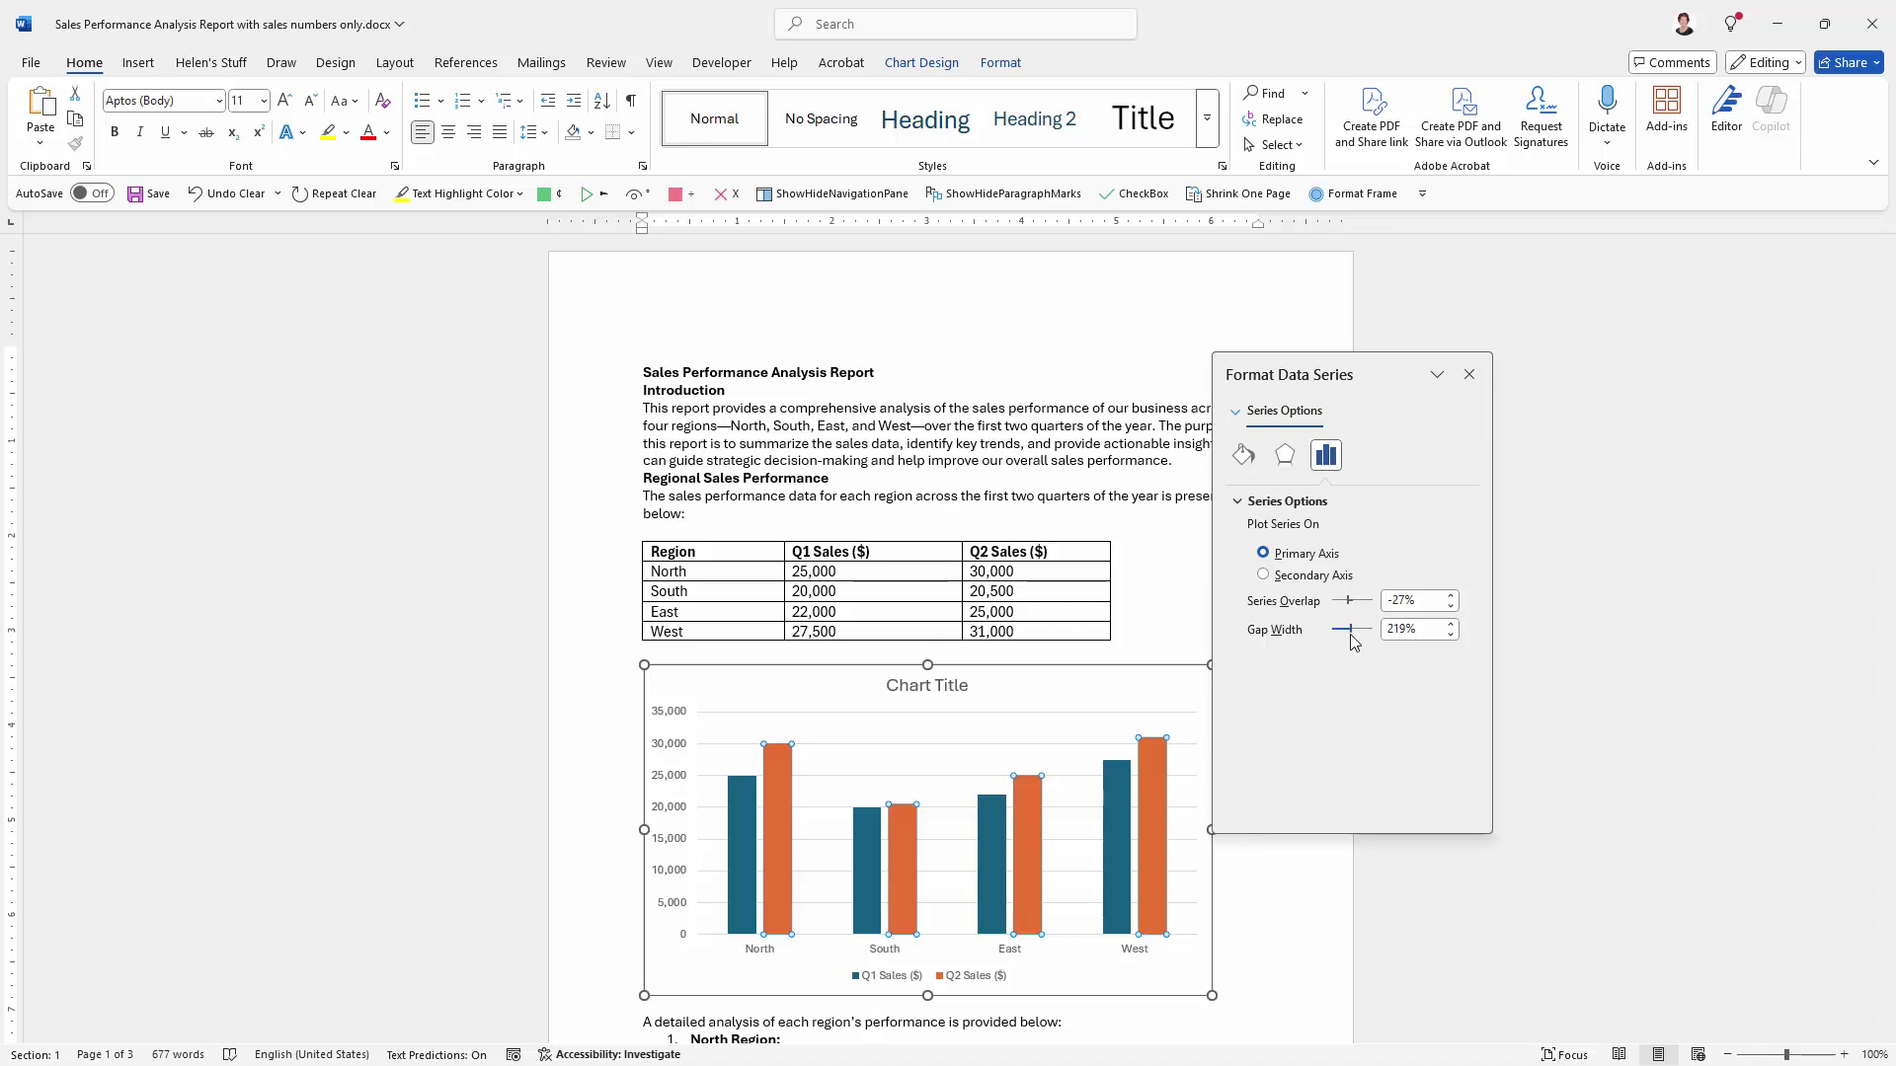
pyautogui.moveTo(1354, 634); pyautogui.dragTo(1335, 631)
pyautogui.hotkey('ctrl', 'z')
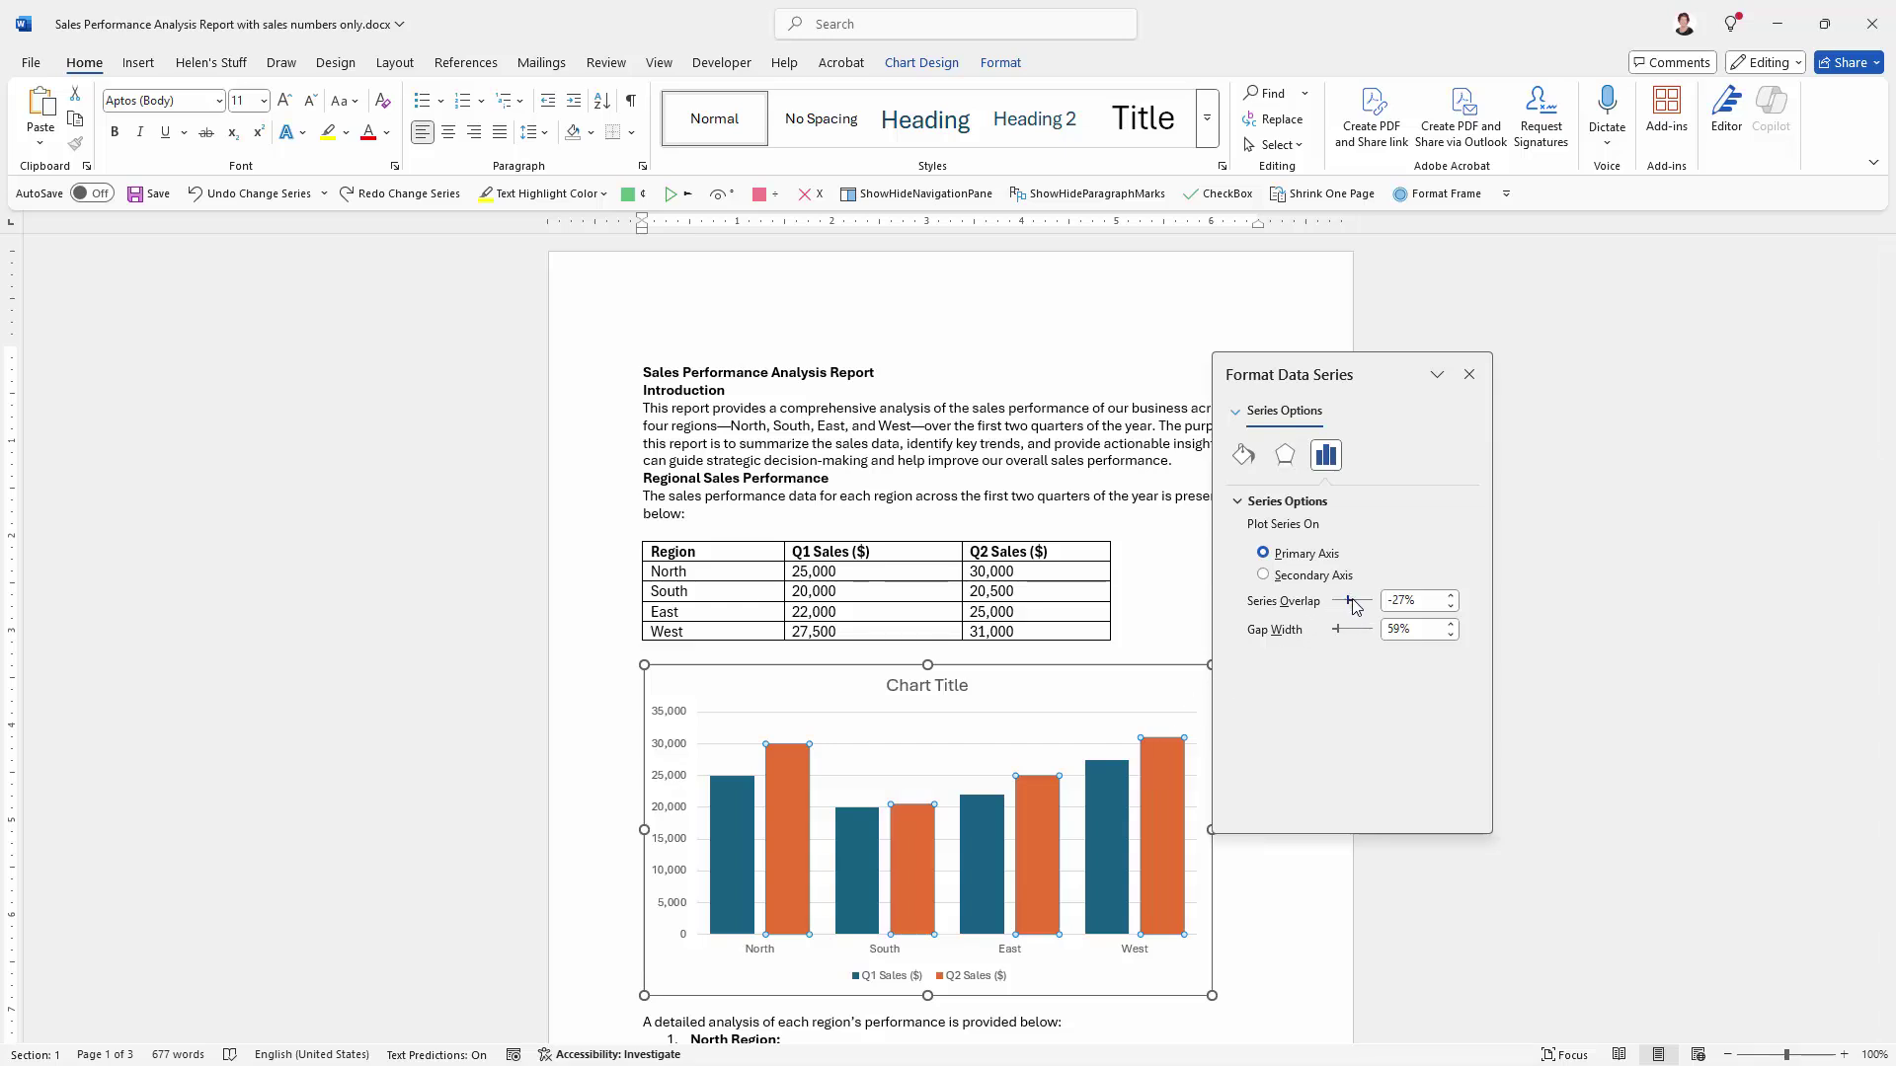
pyautogui.moveTo(1351, 599); pyautogui.dragTo(1352, 599)
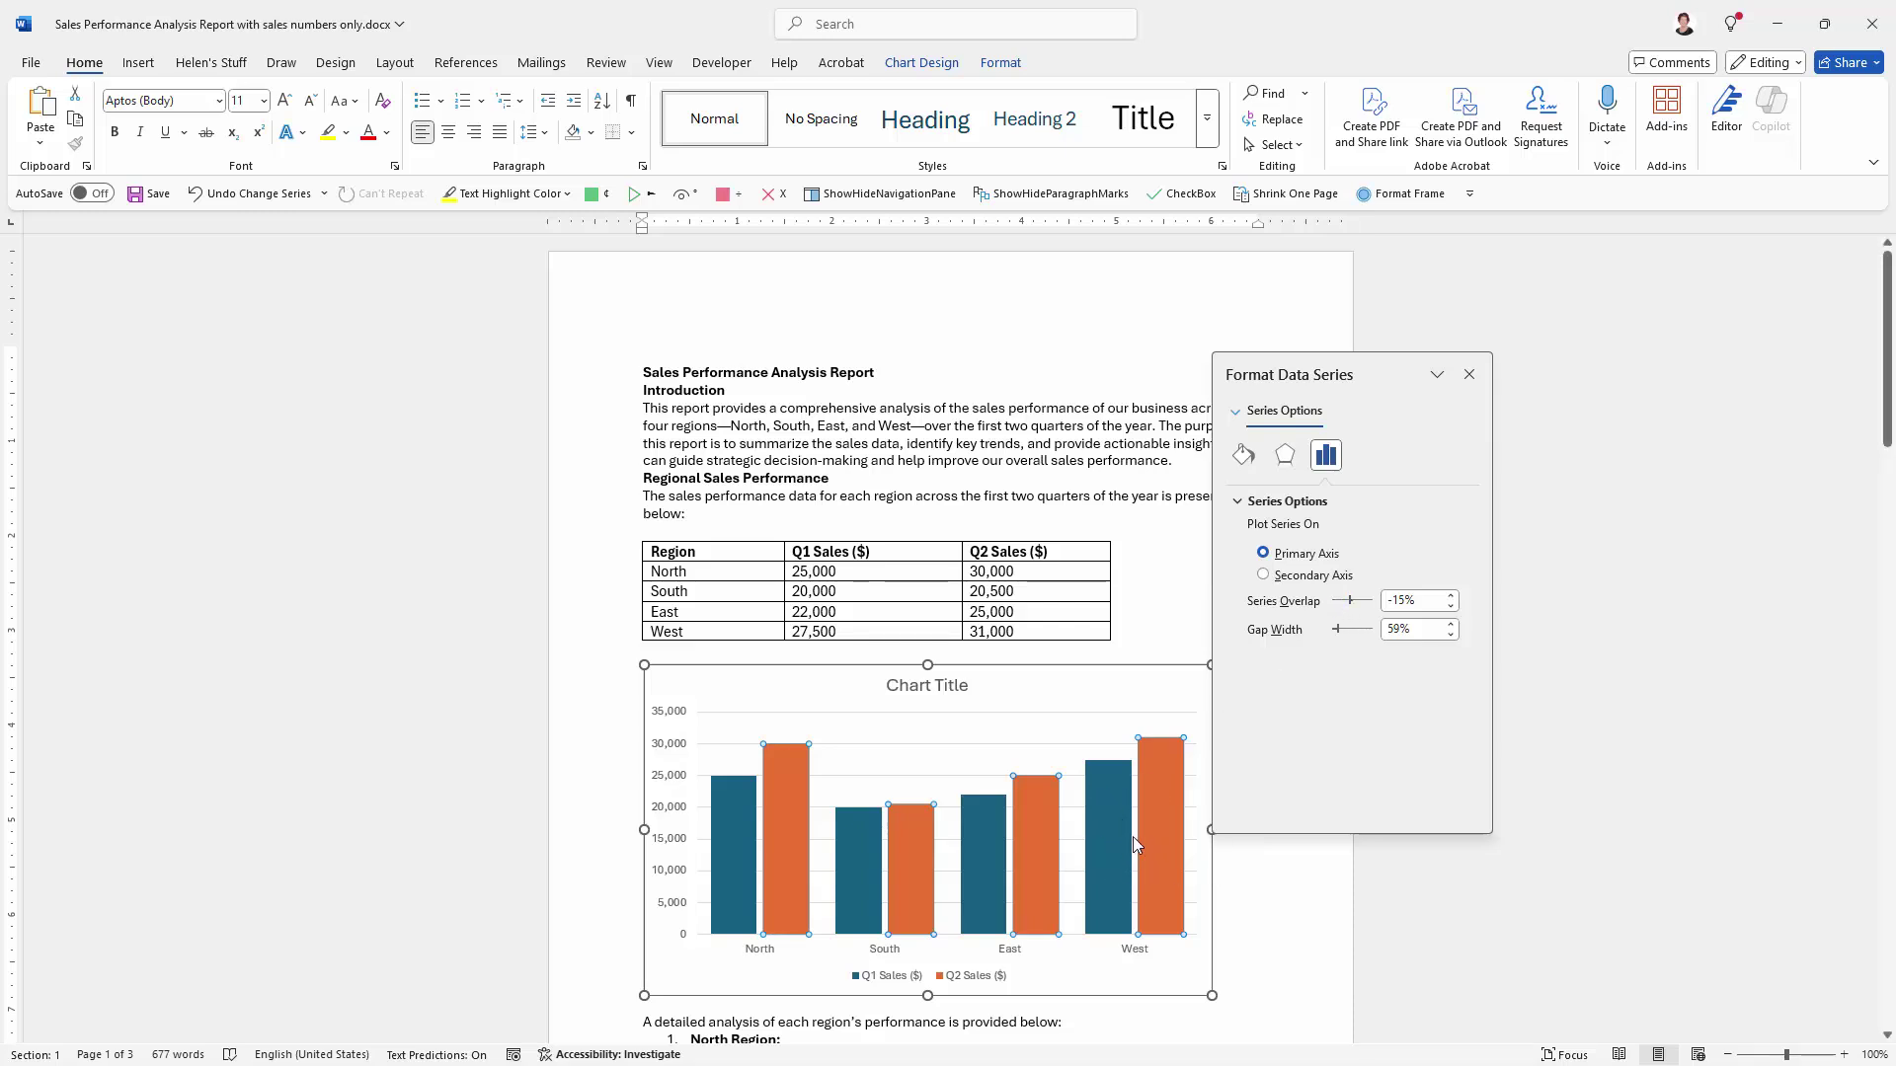
pyautogui.moveTo(1133, 838)
# Fill the Q2 Sales bars with Dark Blue, Text 2, Lighter 75% and close the formatting pane
pyautogui.moveTo(1044, 852)
pyautogui.rightClick(1042, 855)
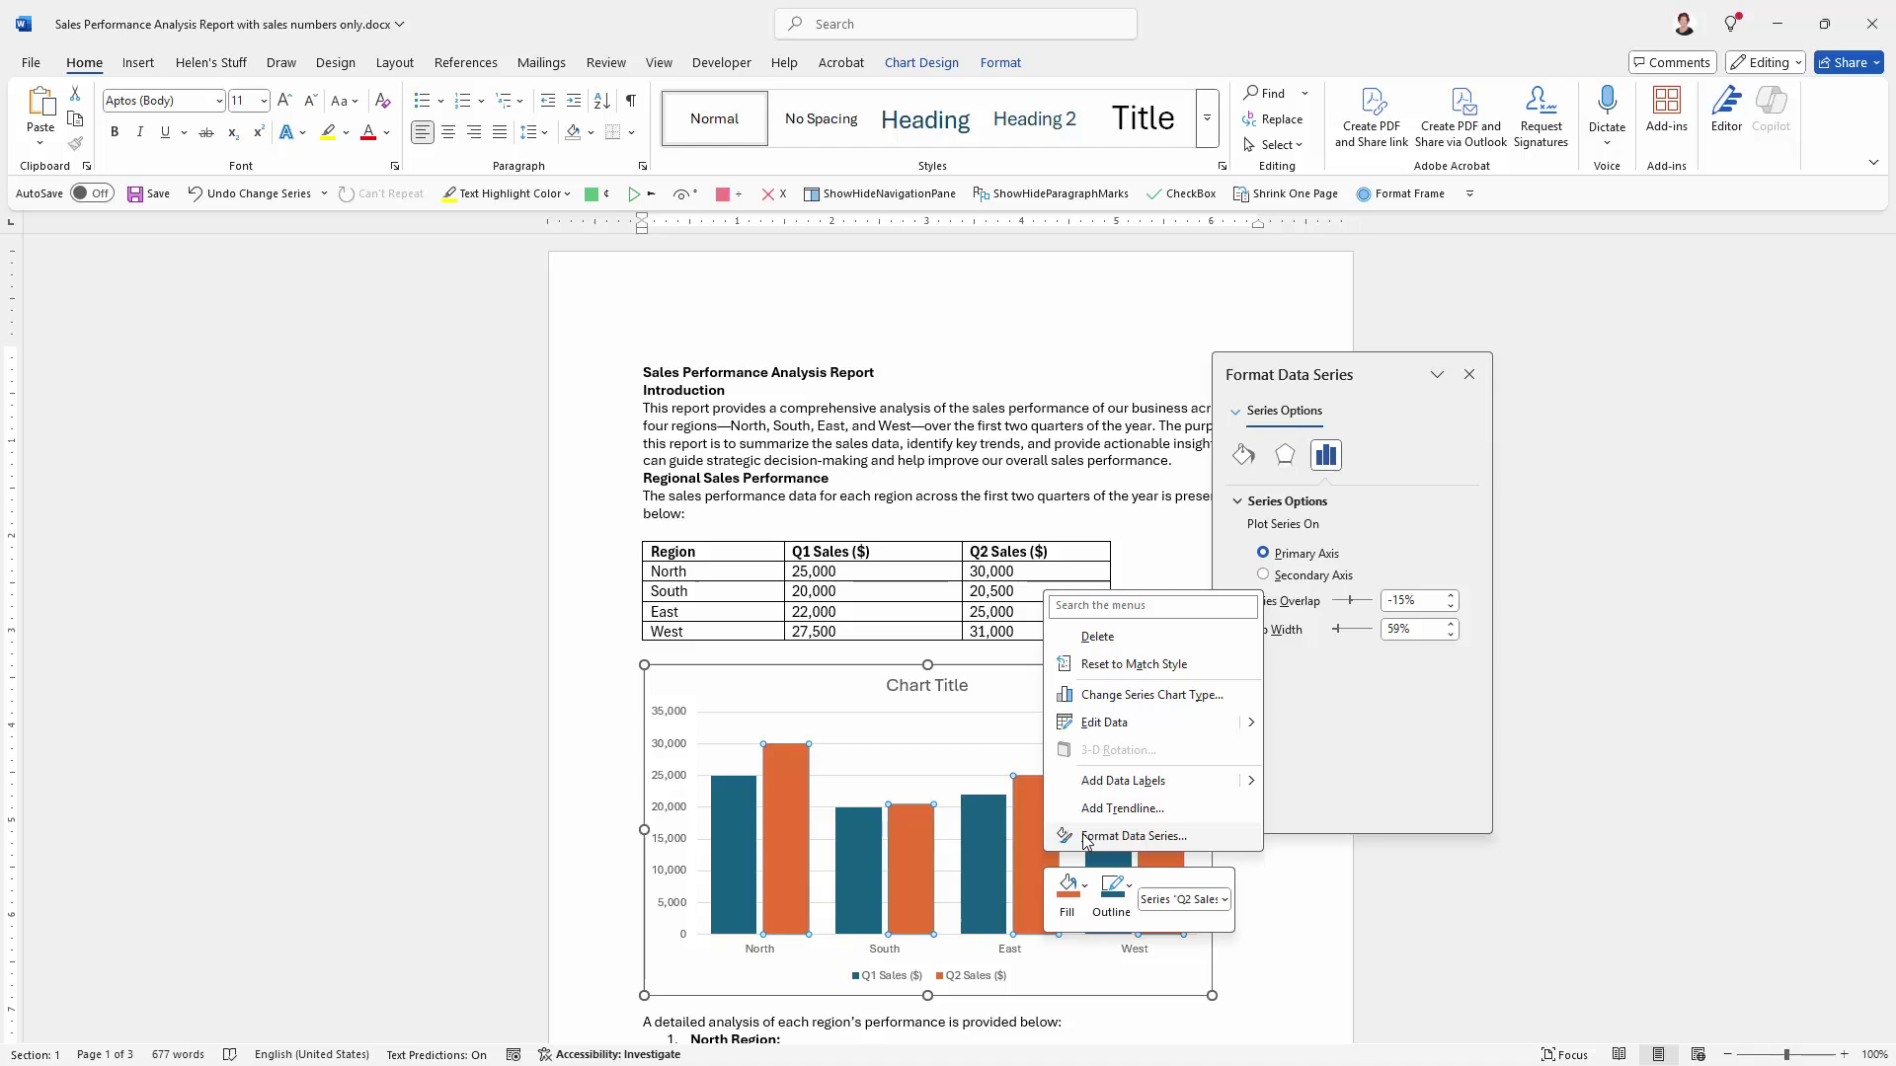
pyautogui.click(1074, 895)
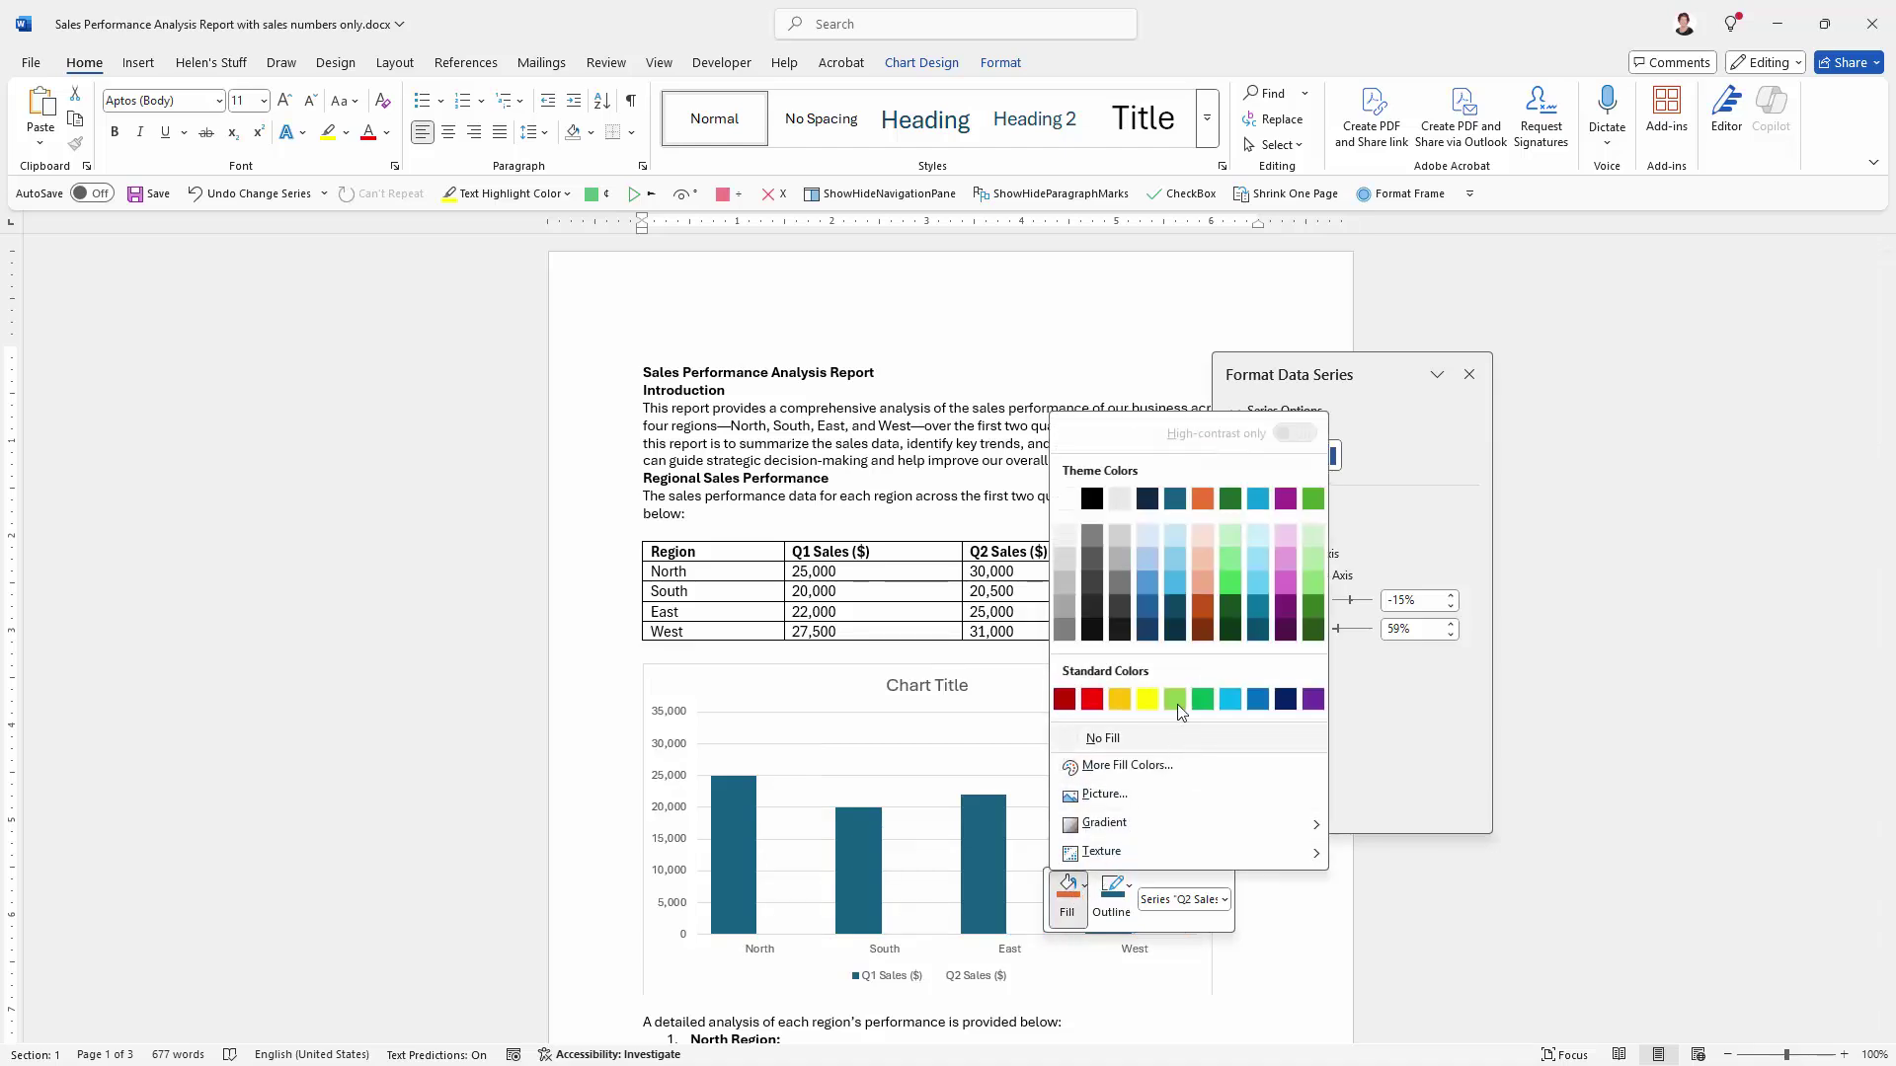
pyautogui.click(1148, 560)
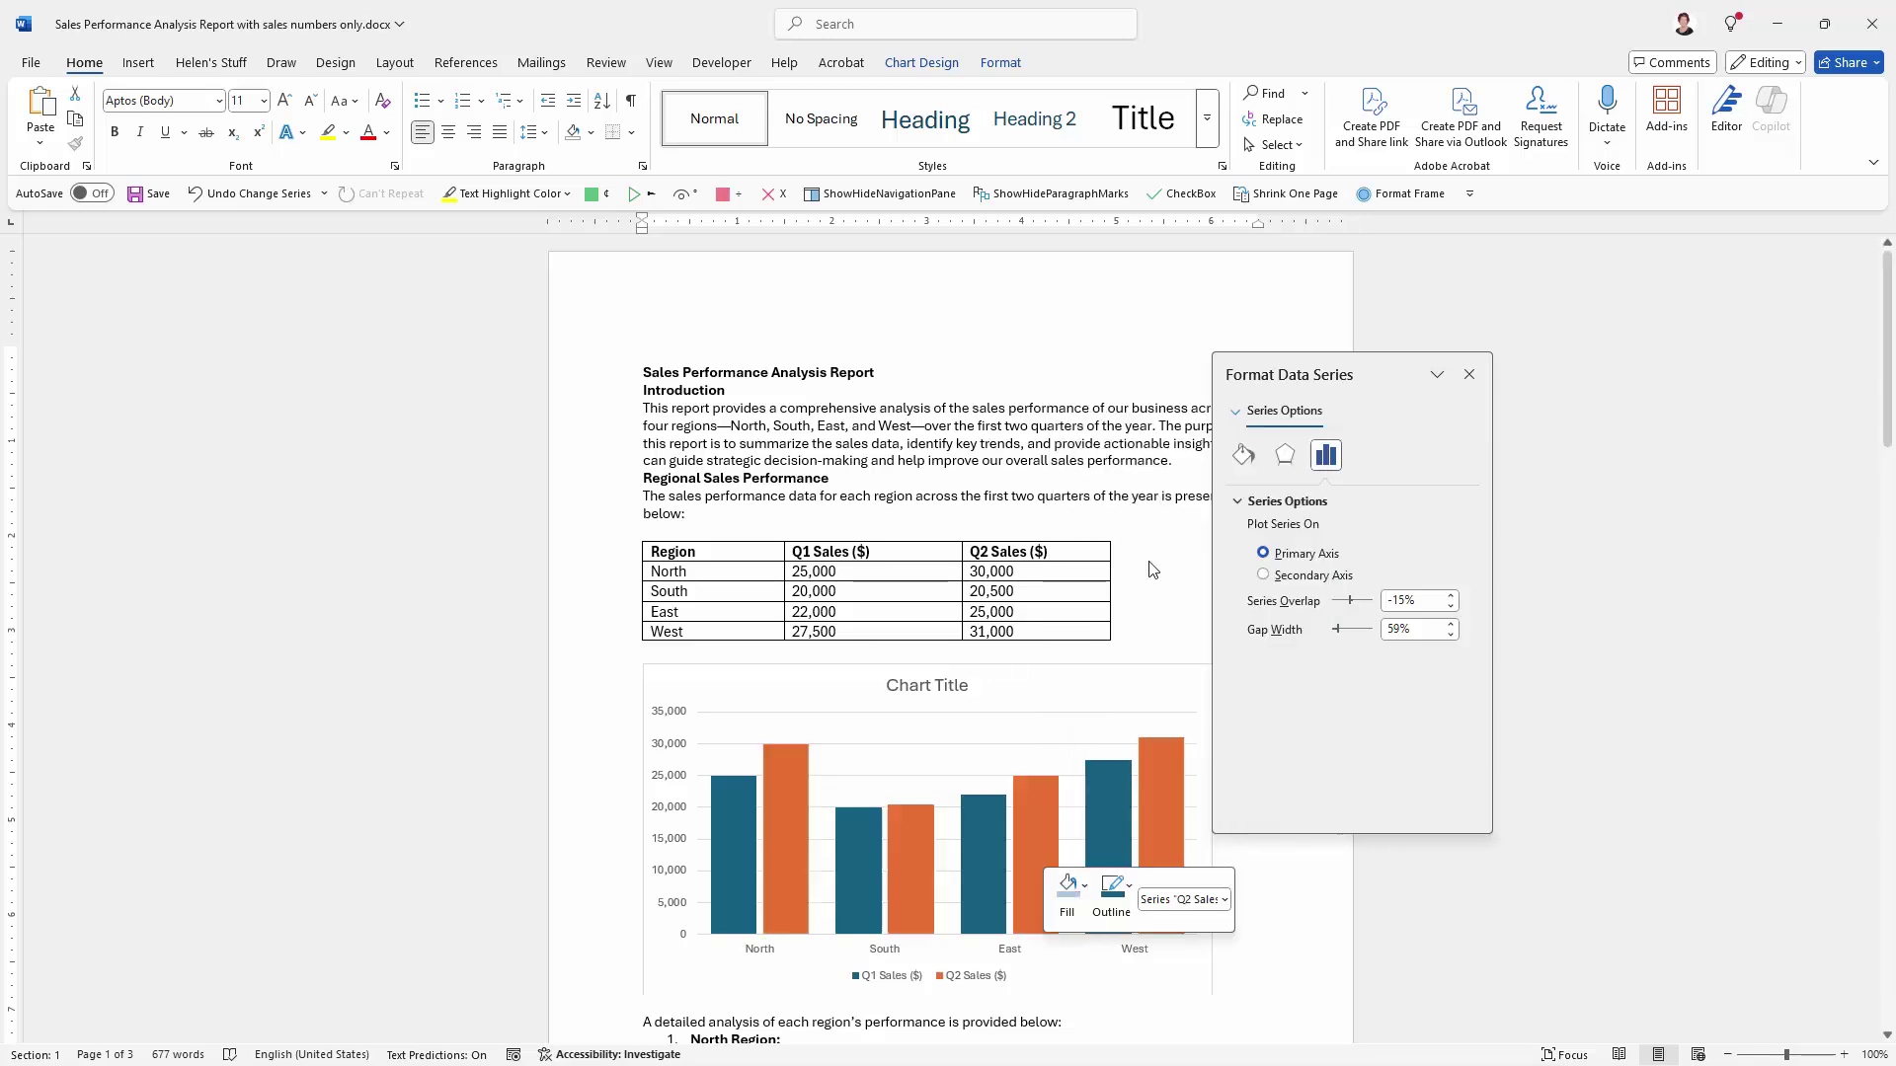
pyautogui.click(1239, 936)
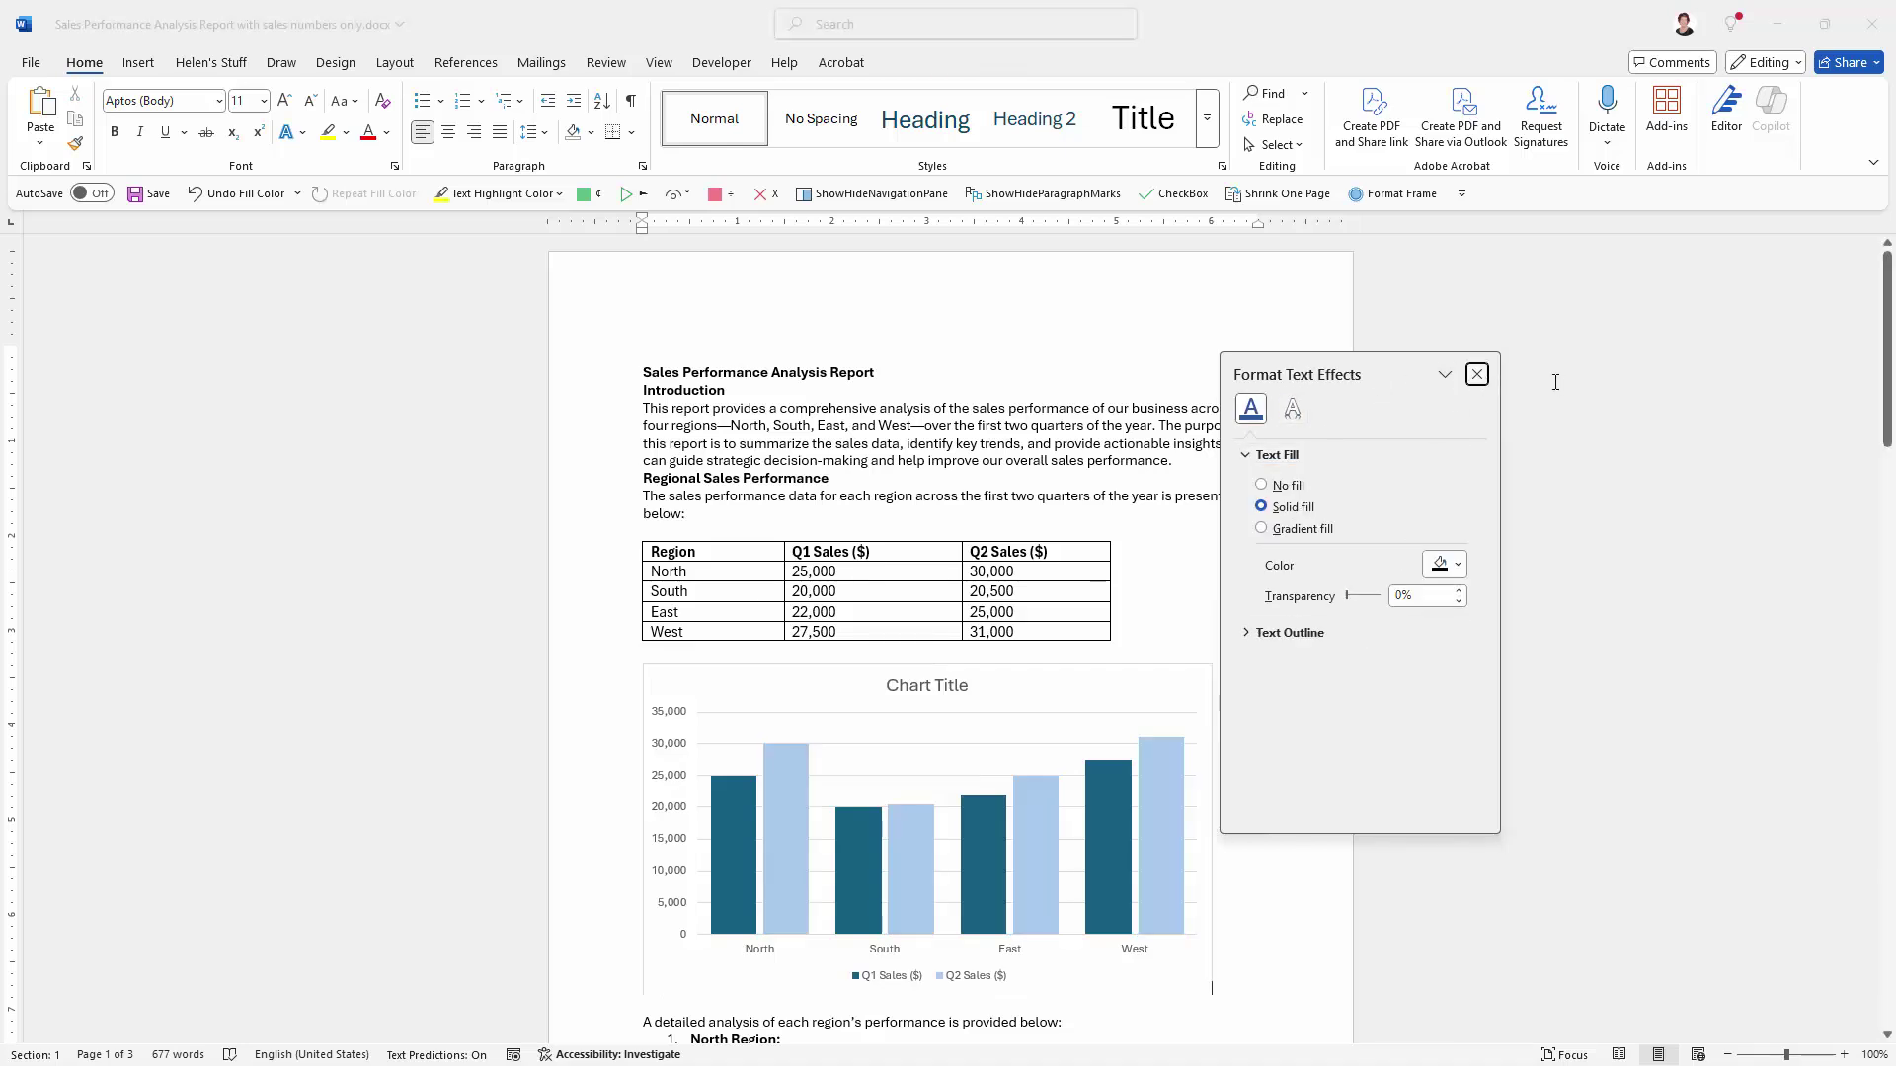
pyautogui.click(1476, 375)
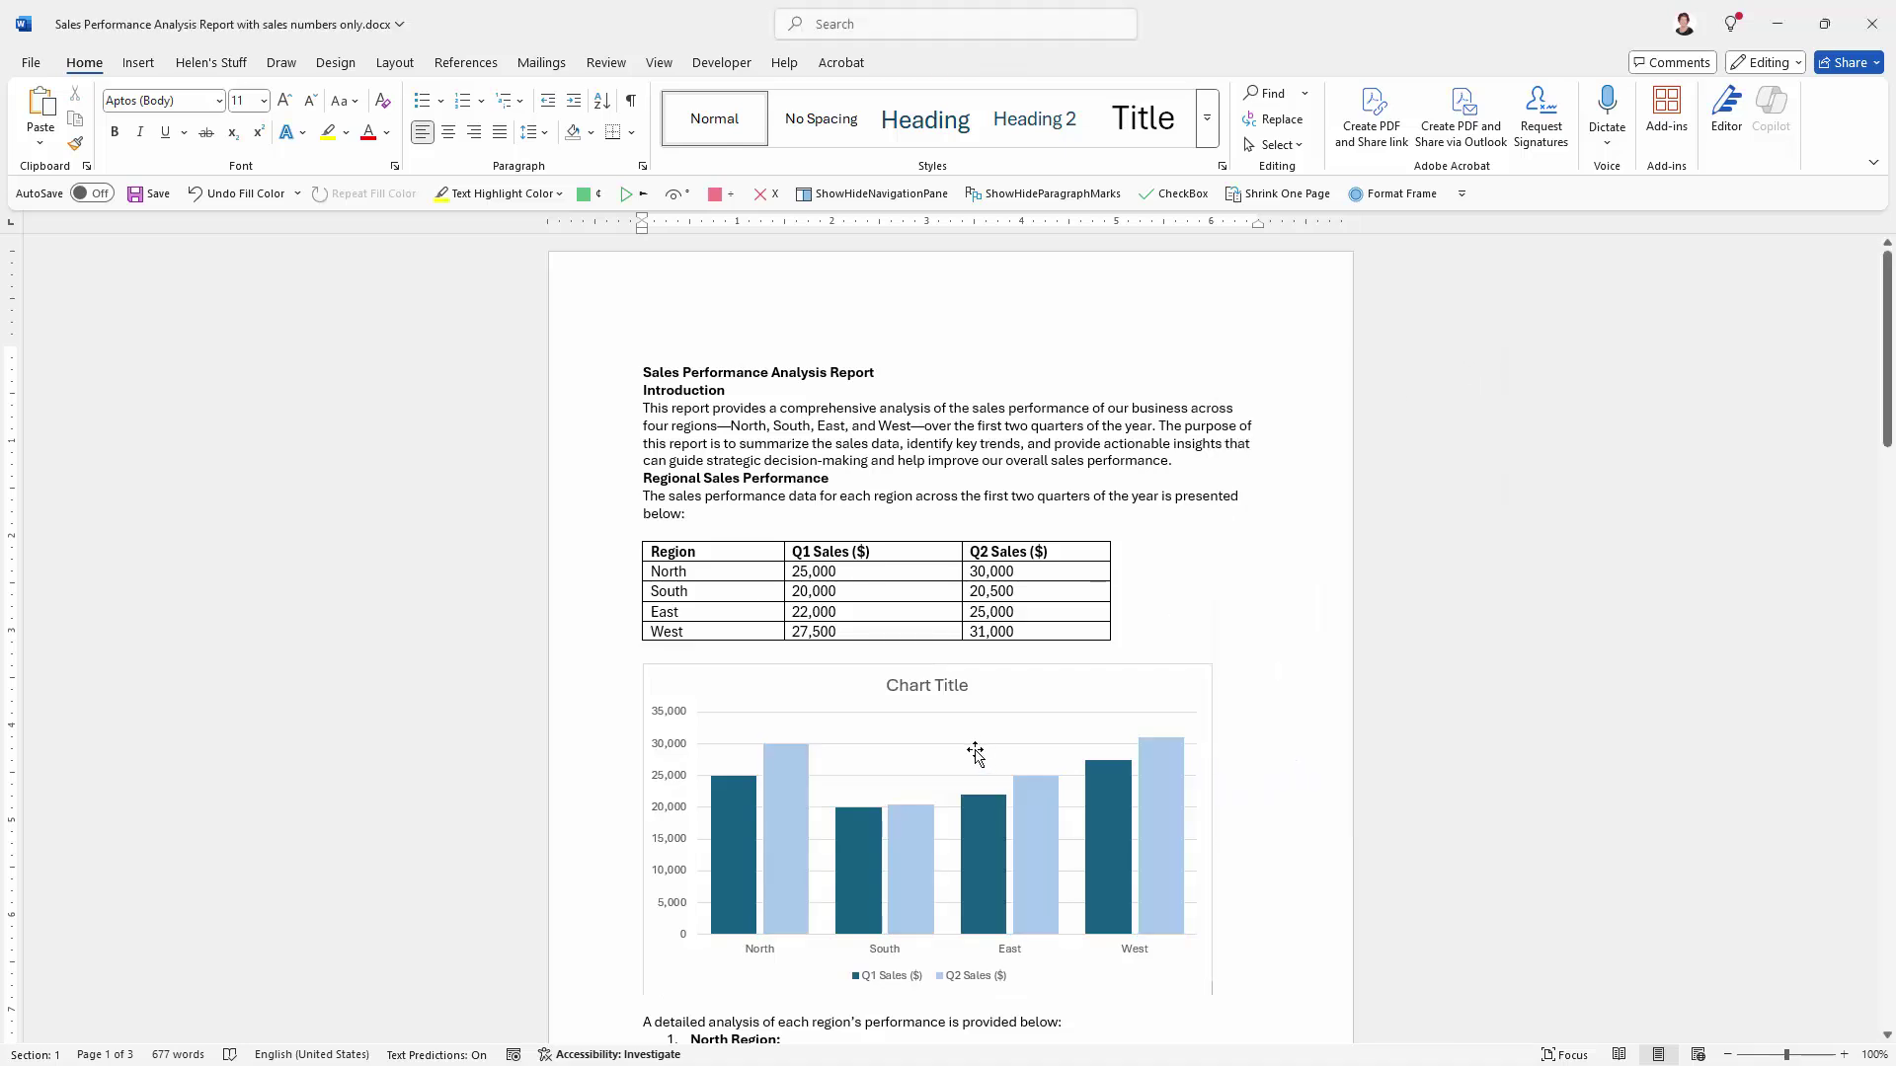
pyautogui.click(974, 754)
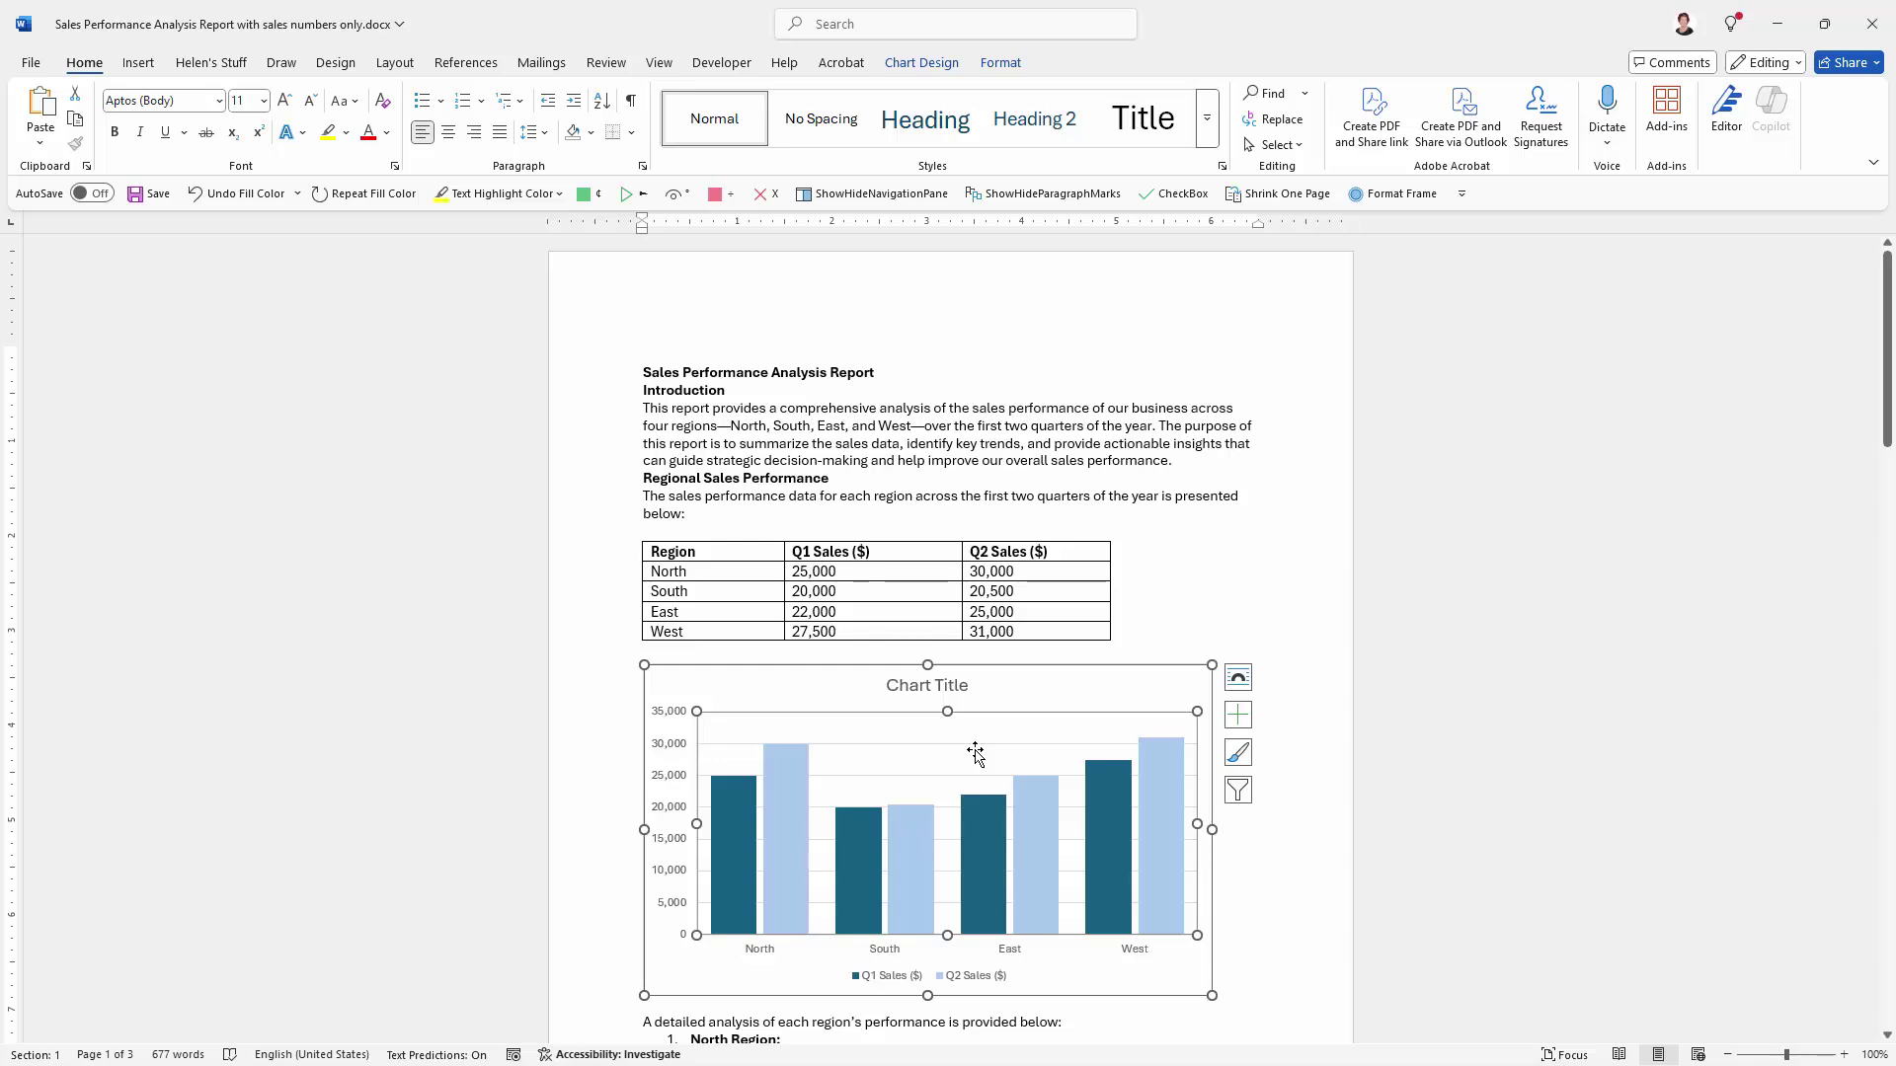
pyautogui.rightClick(974, 754)
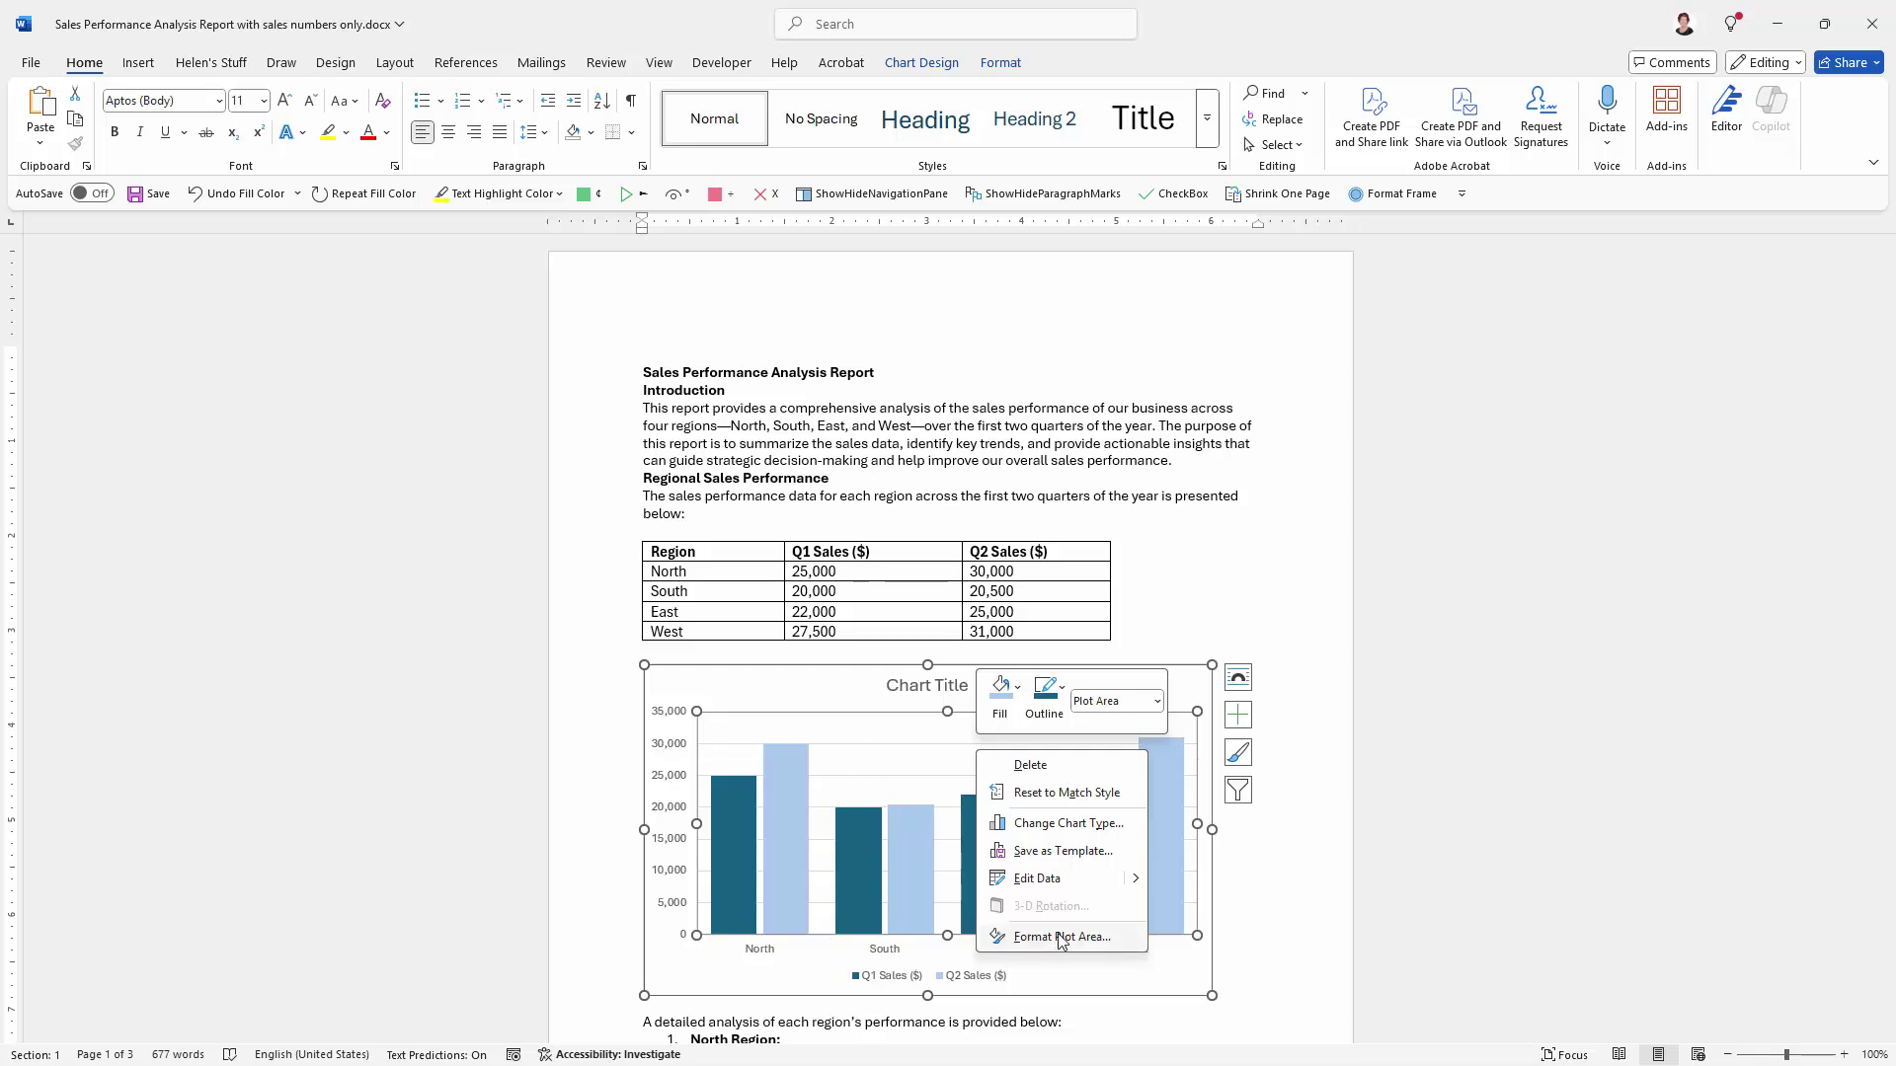
pyautogui.click(672, 675)
pyautogui.click(679, 668)
pyautogui.rightClick(679, 667)
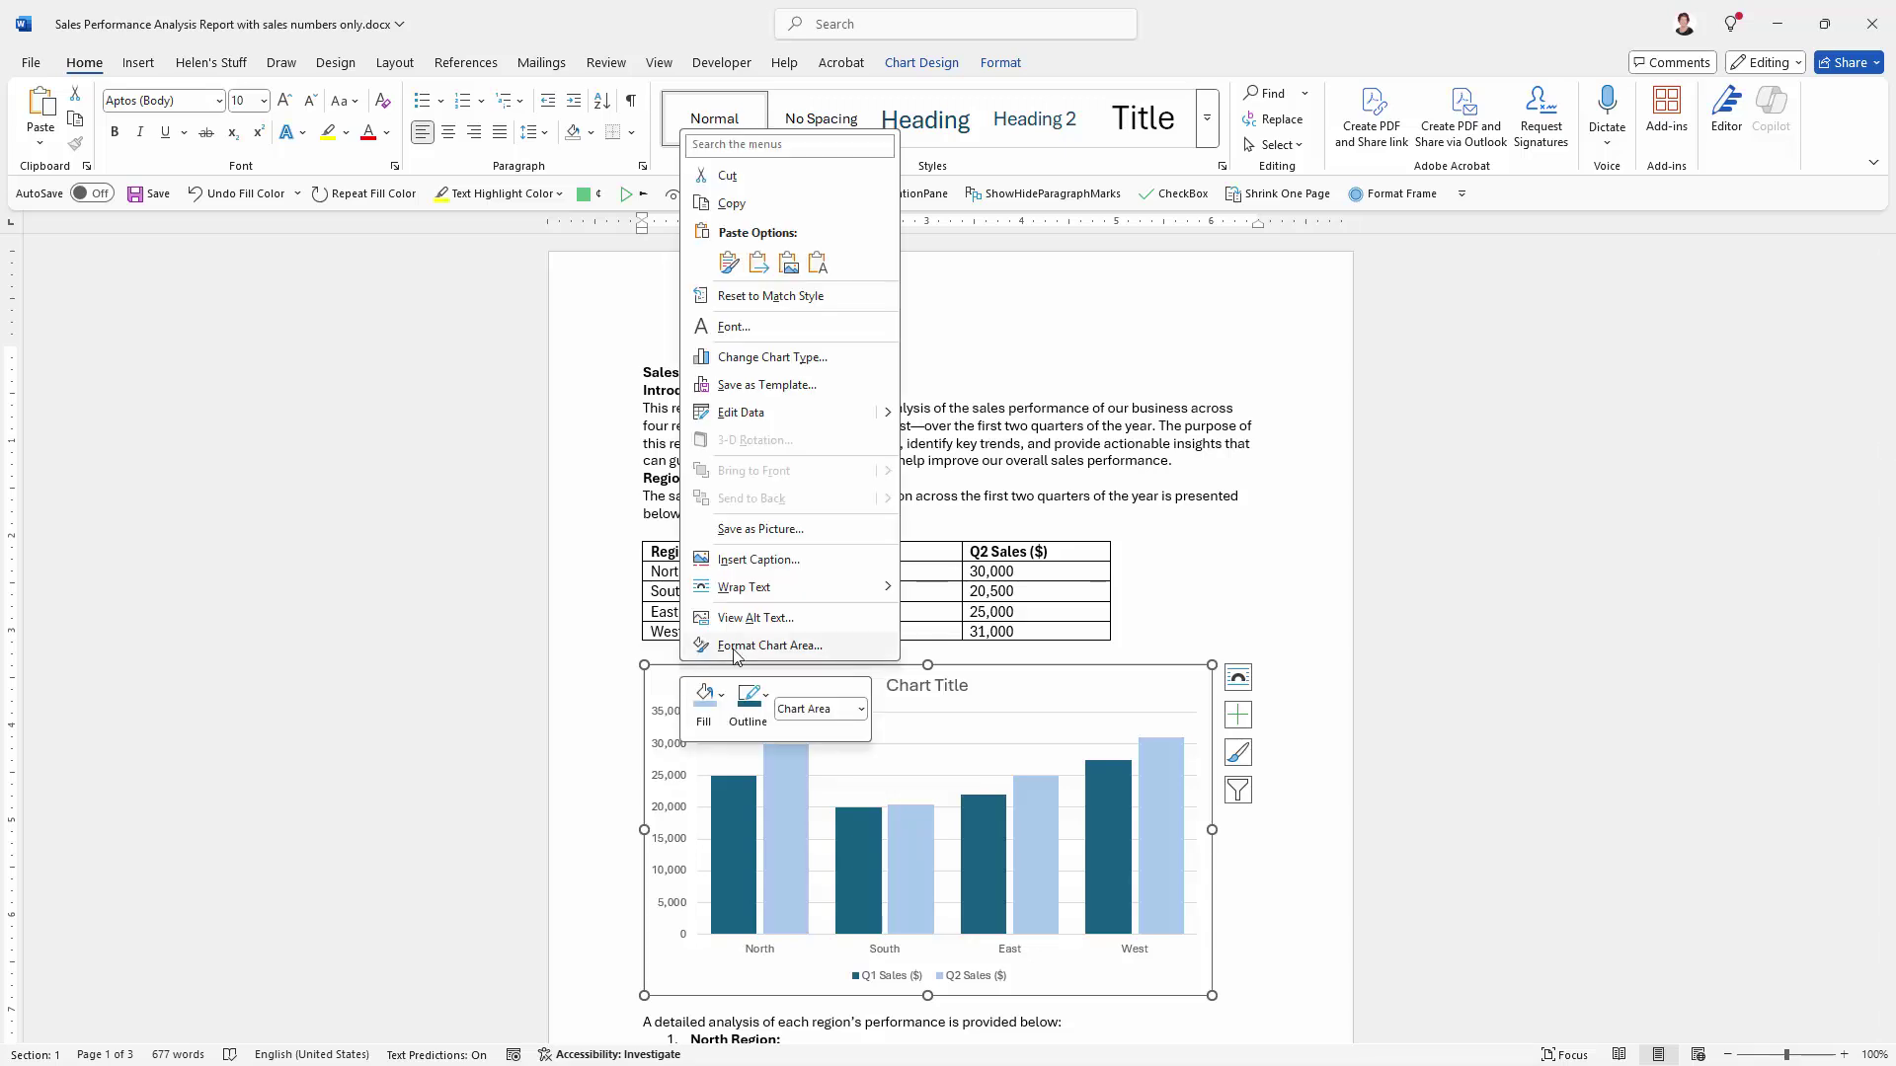
pyautogui.click(785, 865)
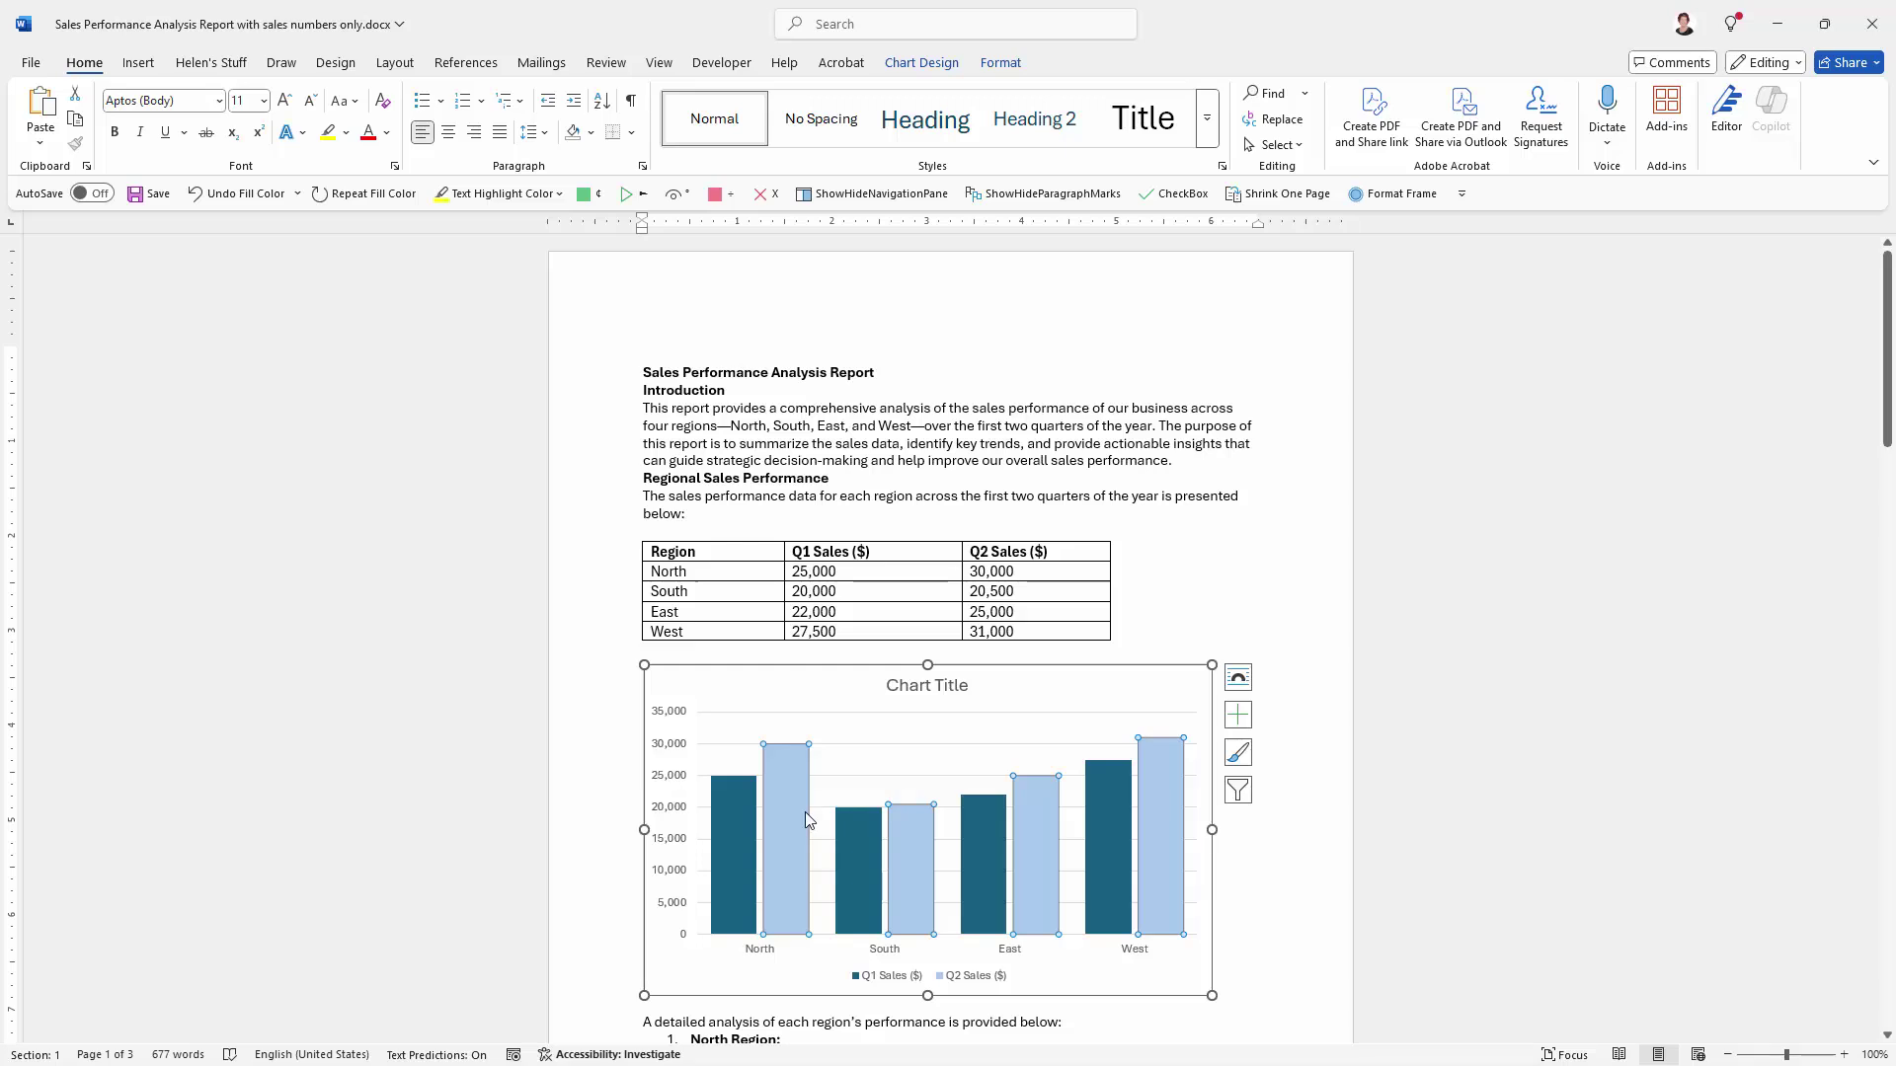
pyautogui.rightClick(818, 842)
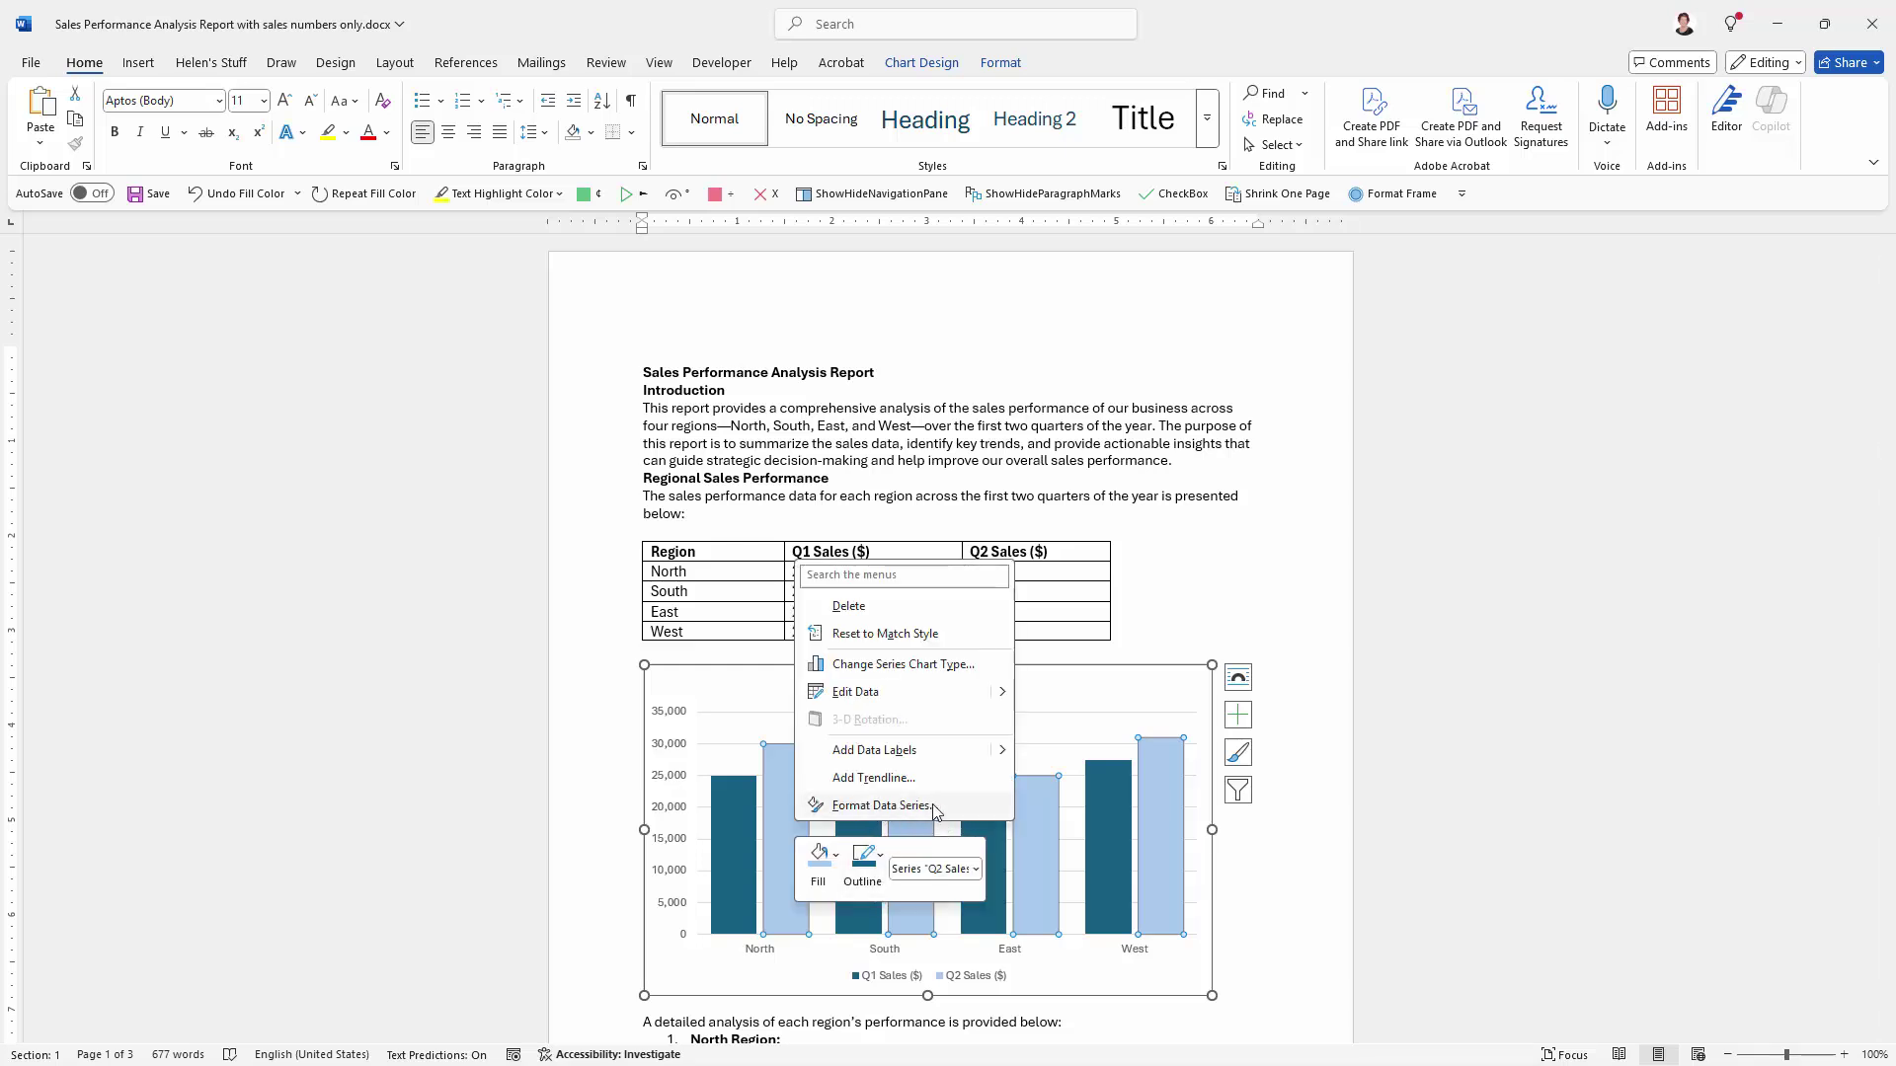
pyautogui.click(1242, 874)
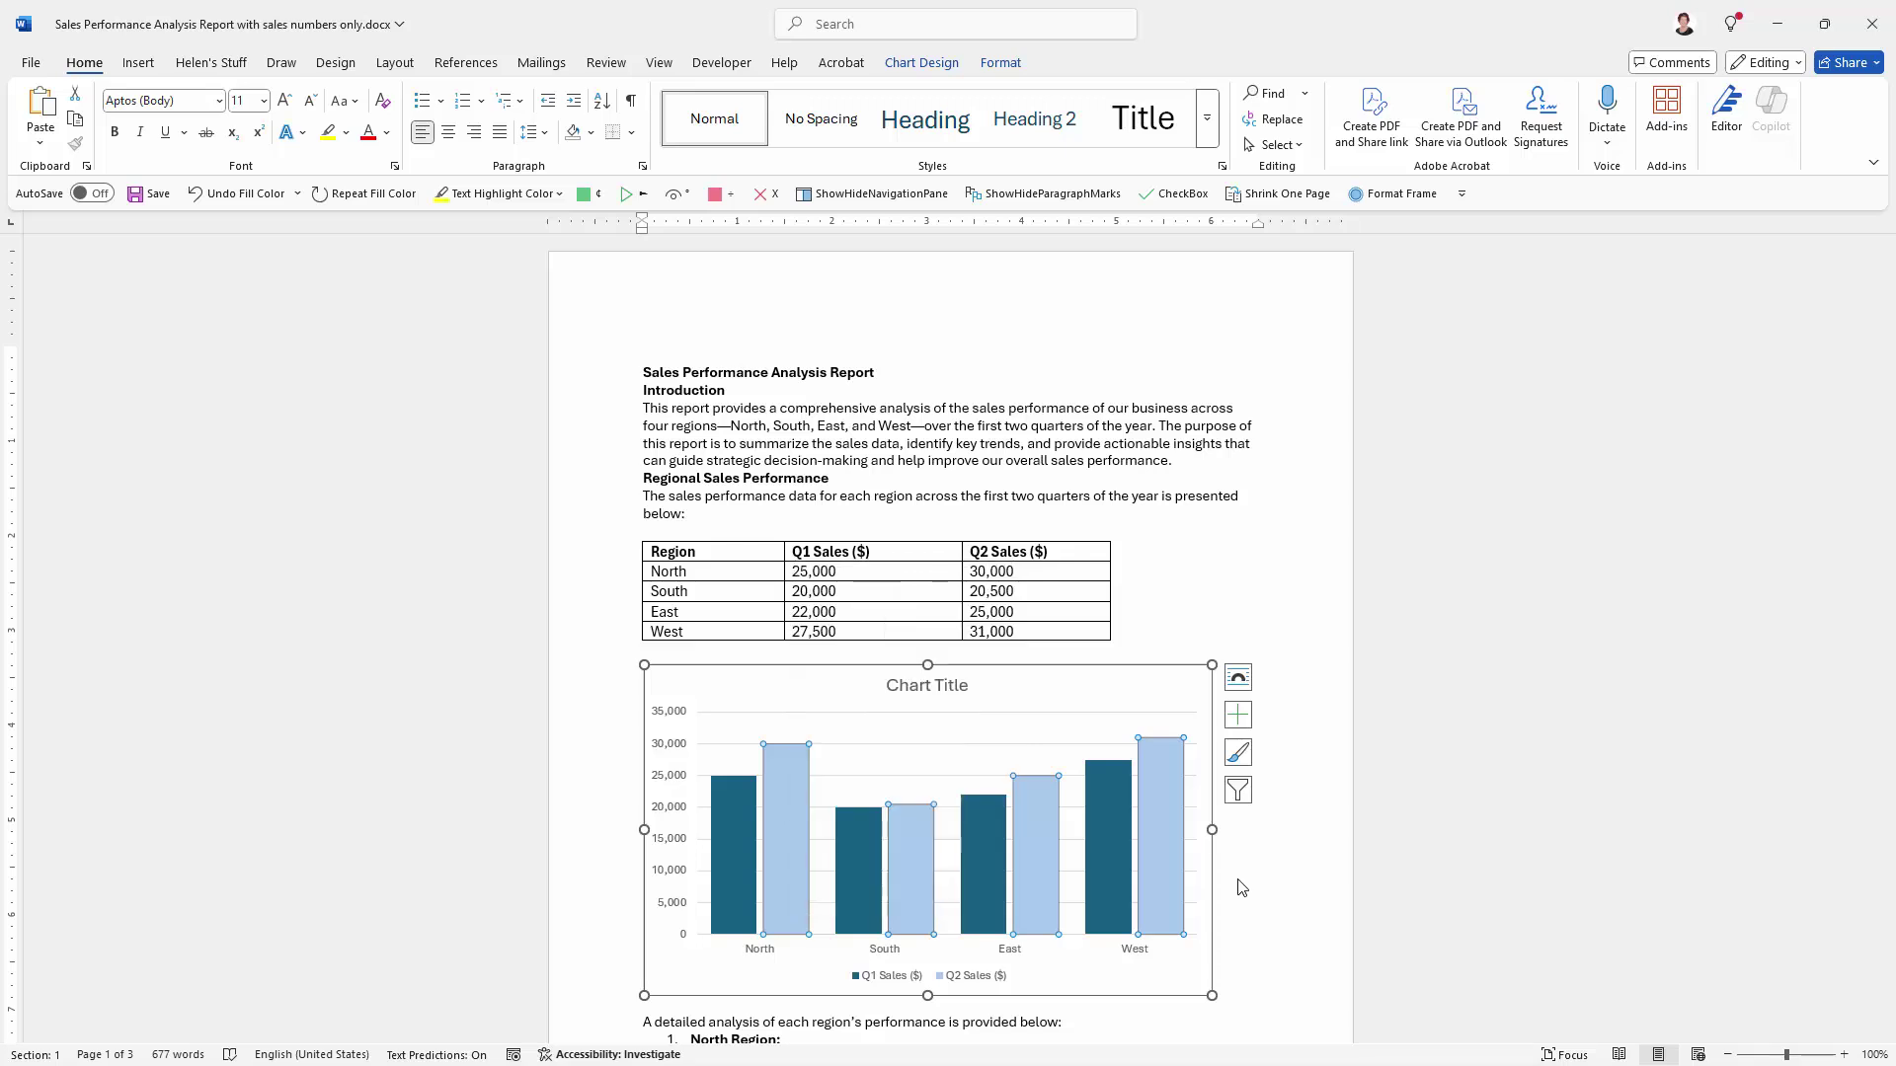
# Replace the chart title placeholder with 'Regional Sales Performance'
pyautogui.click(933, 687)
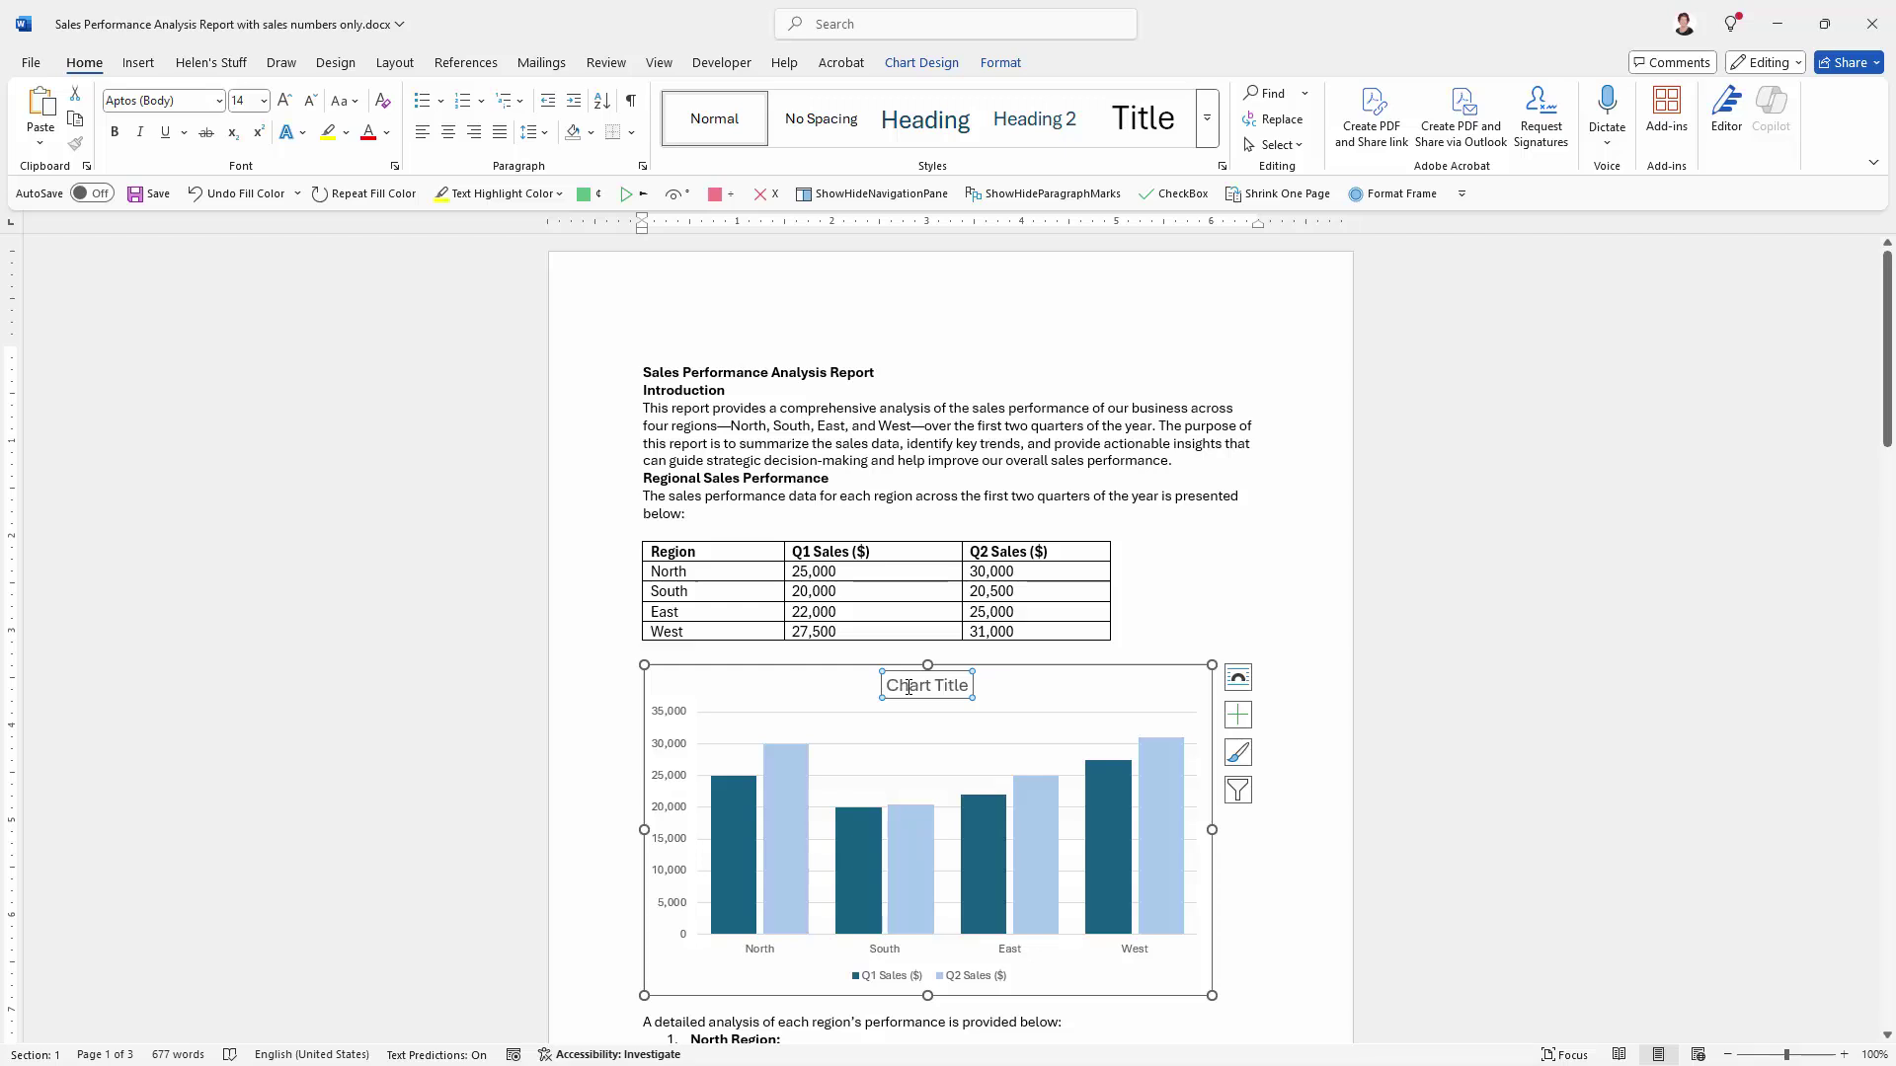
pyautogui.moveTo(891, 683); pyautogui.dragTo(970, 684)
pyautogui.write('Regional Sales Performance')
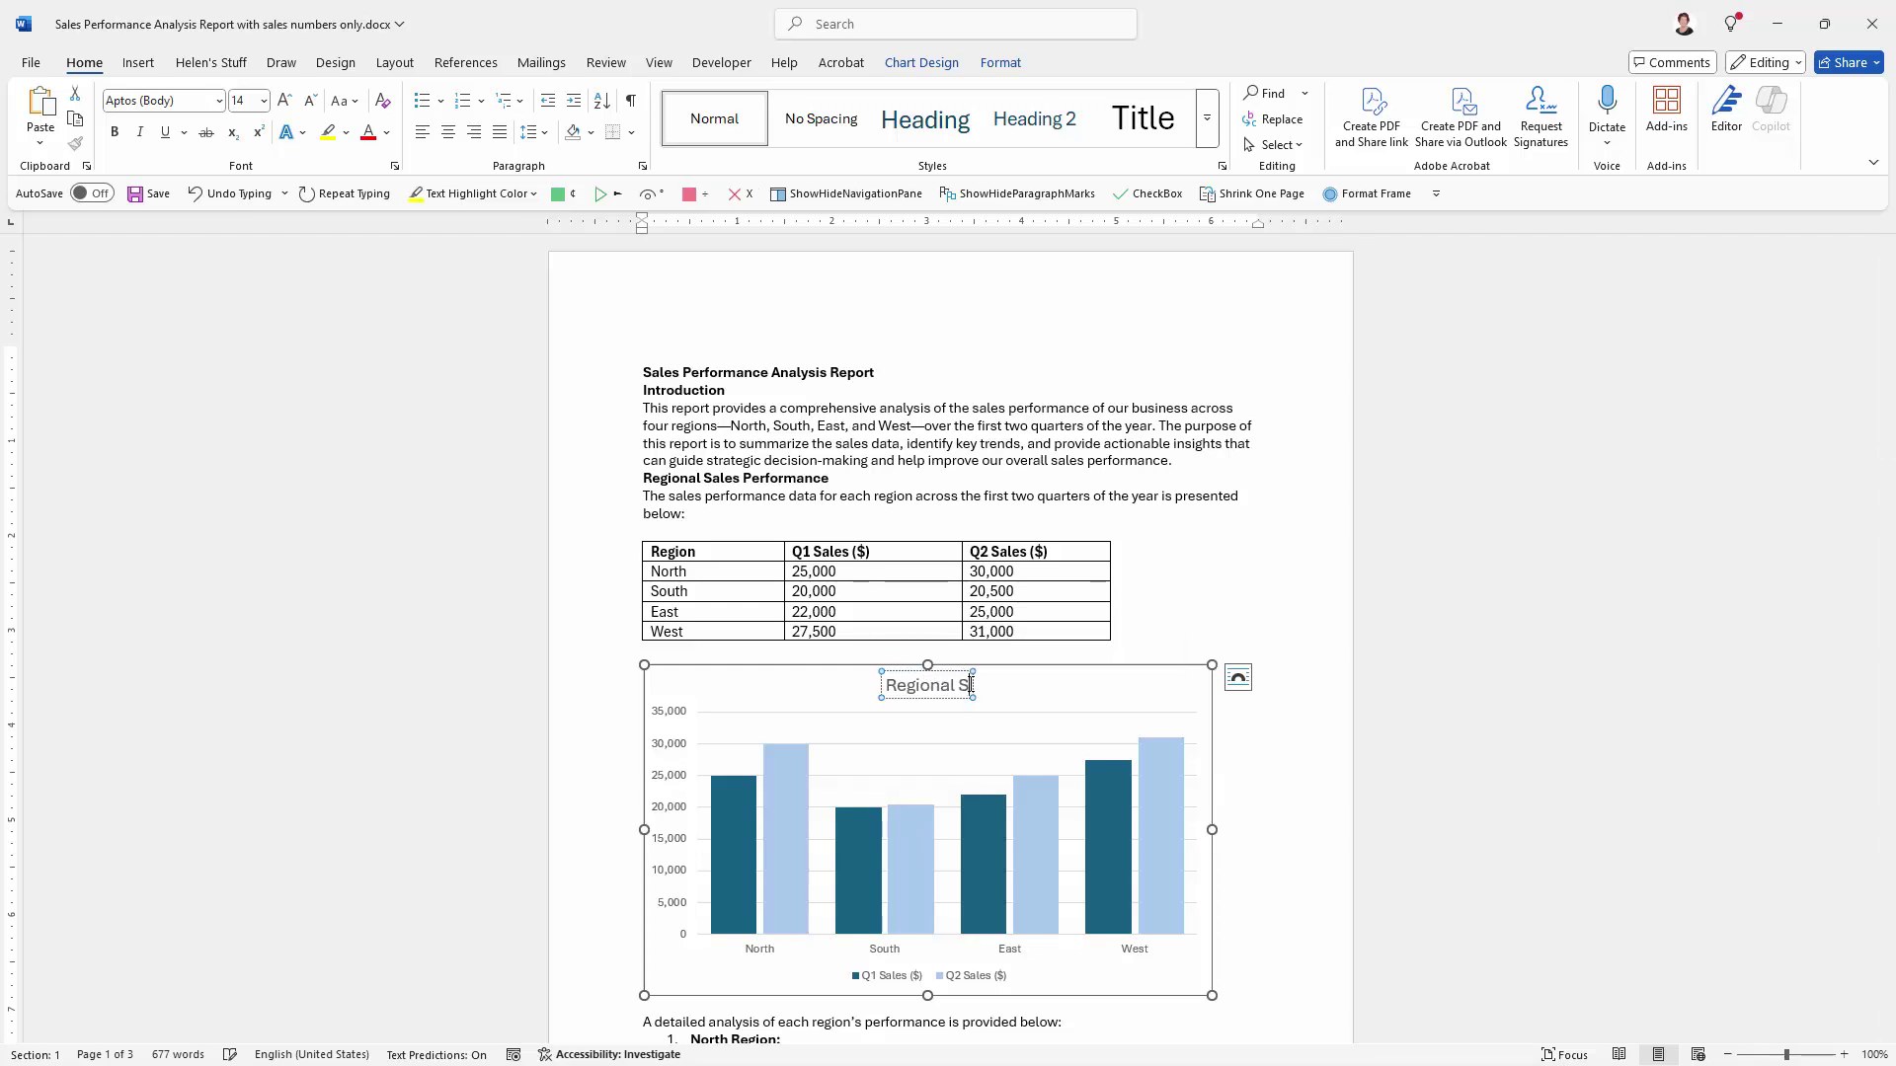
pyautogui.click(1065, 698)
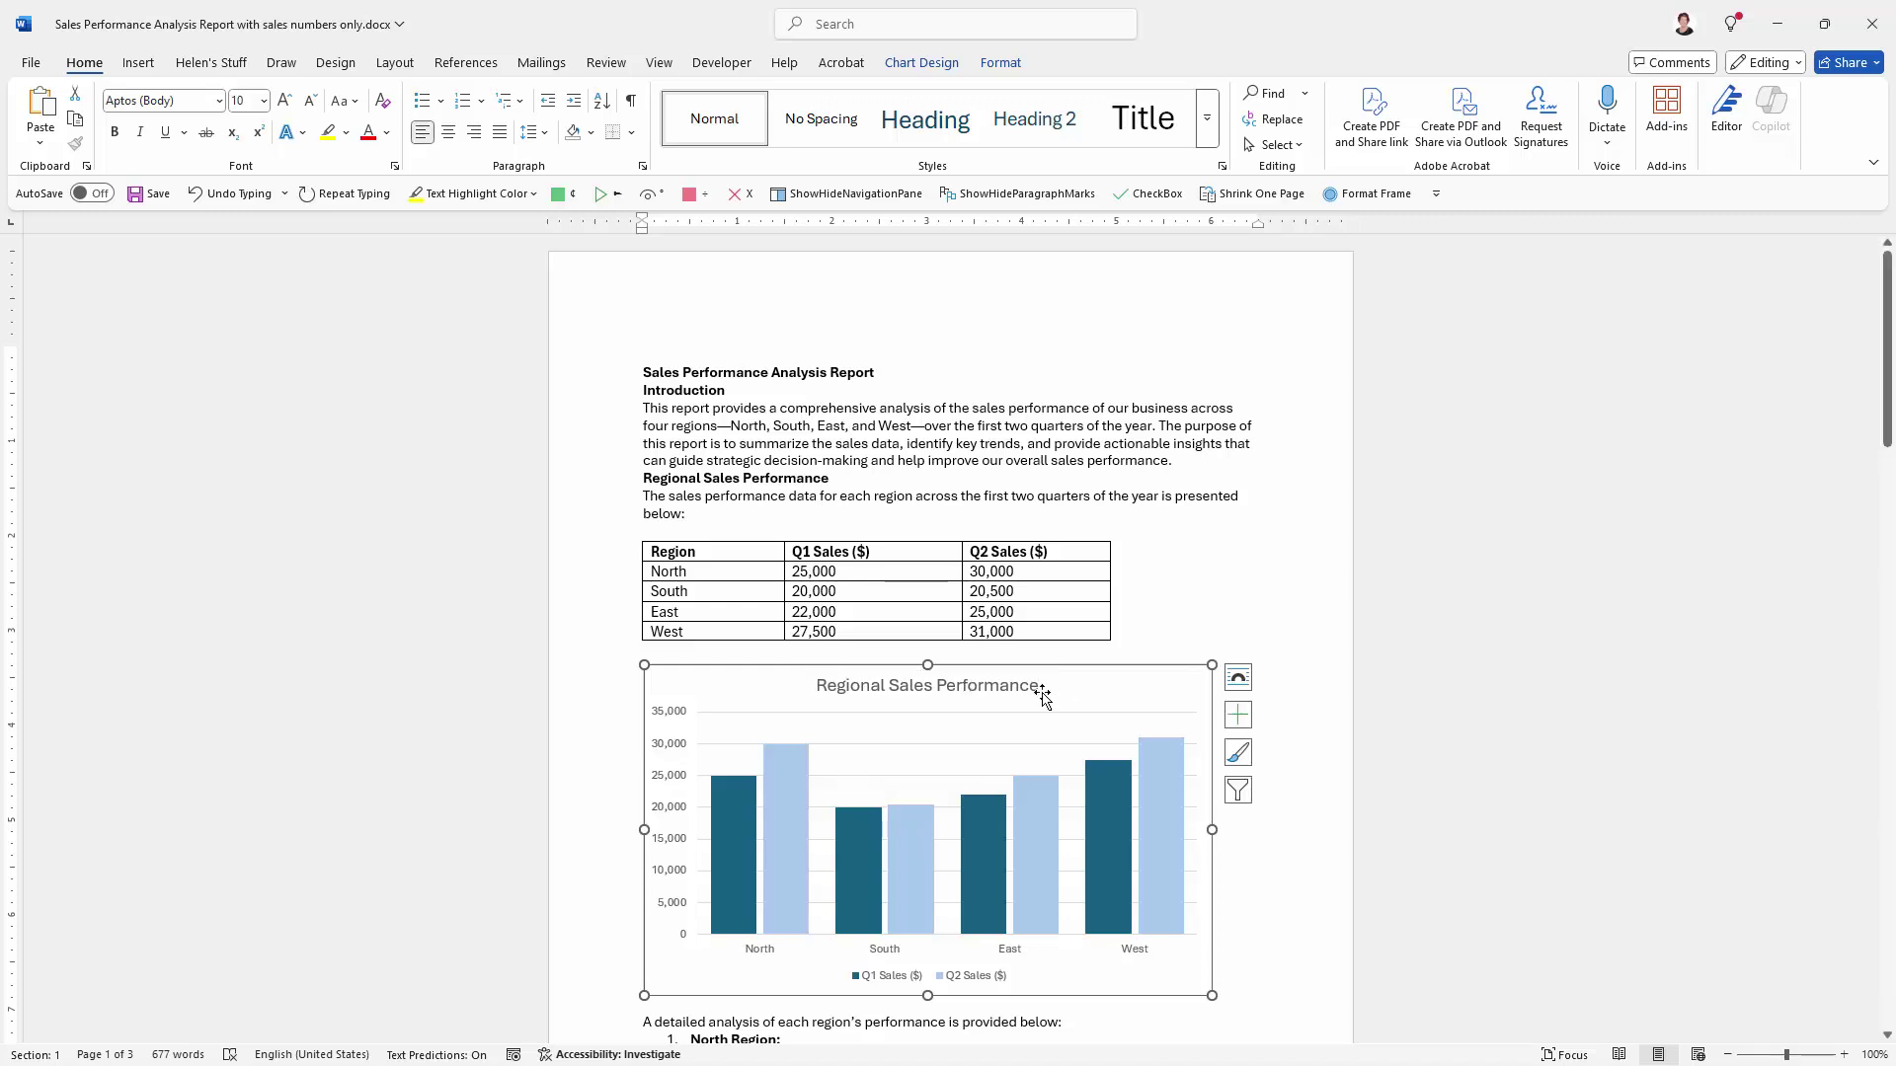
# Increase the font size of the legend, value axis and region axis labels
pyautogui.click(883, 980)
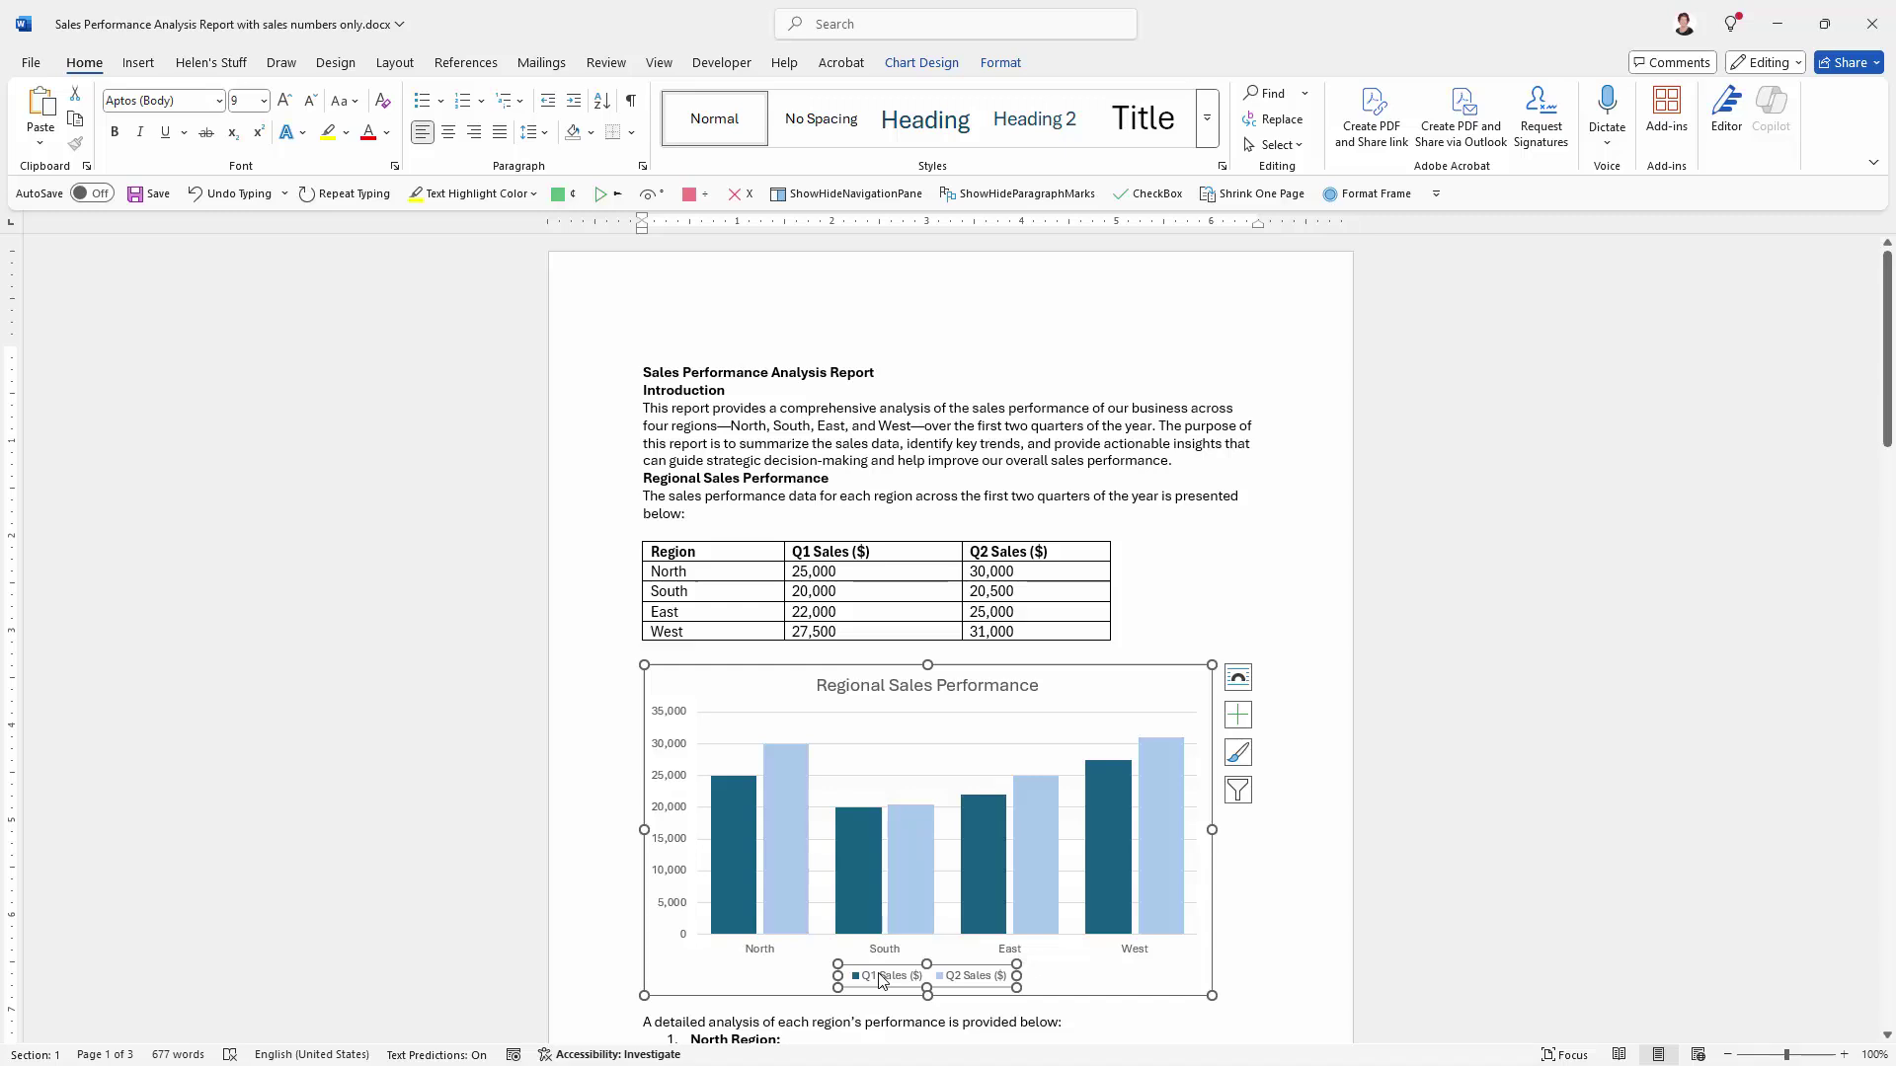
pyautogui.click(285, 101)
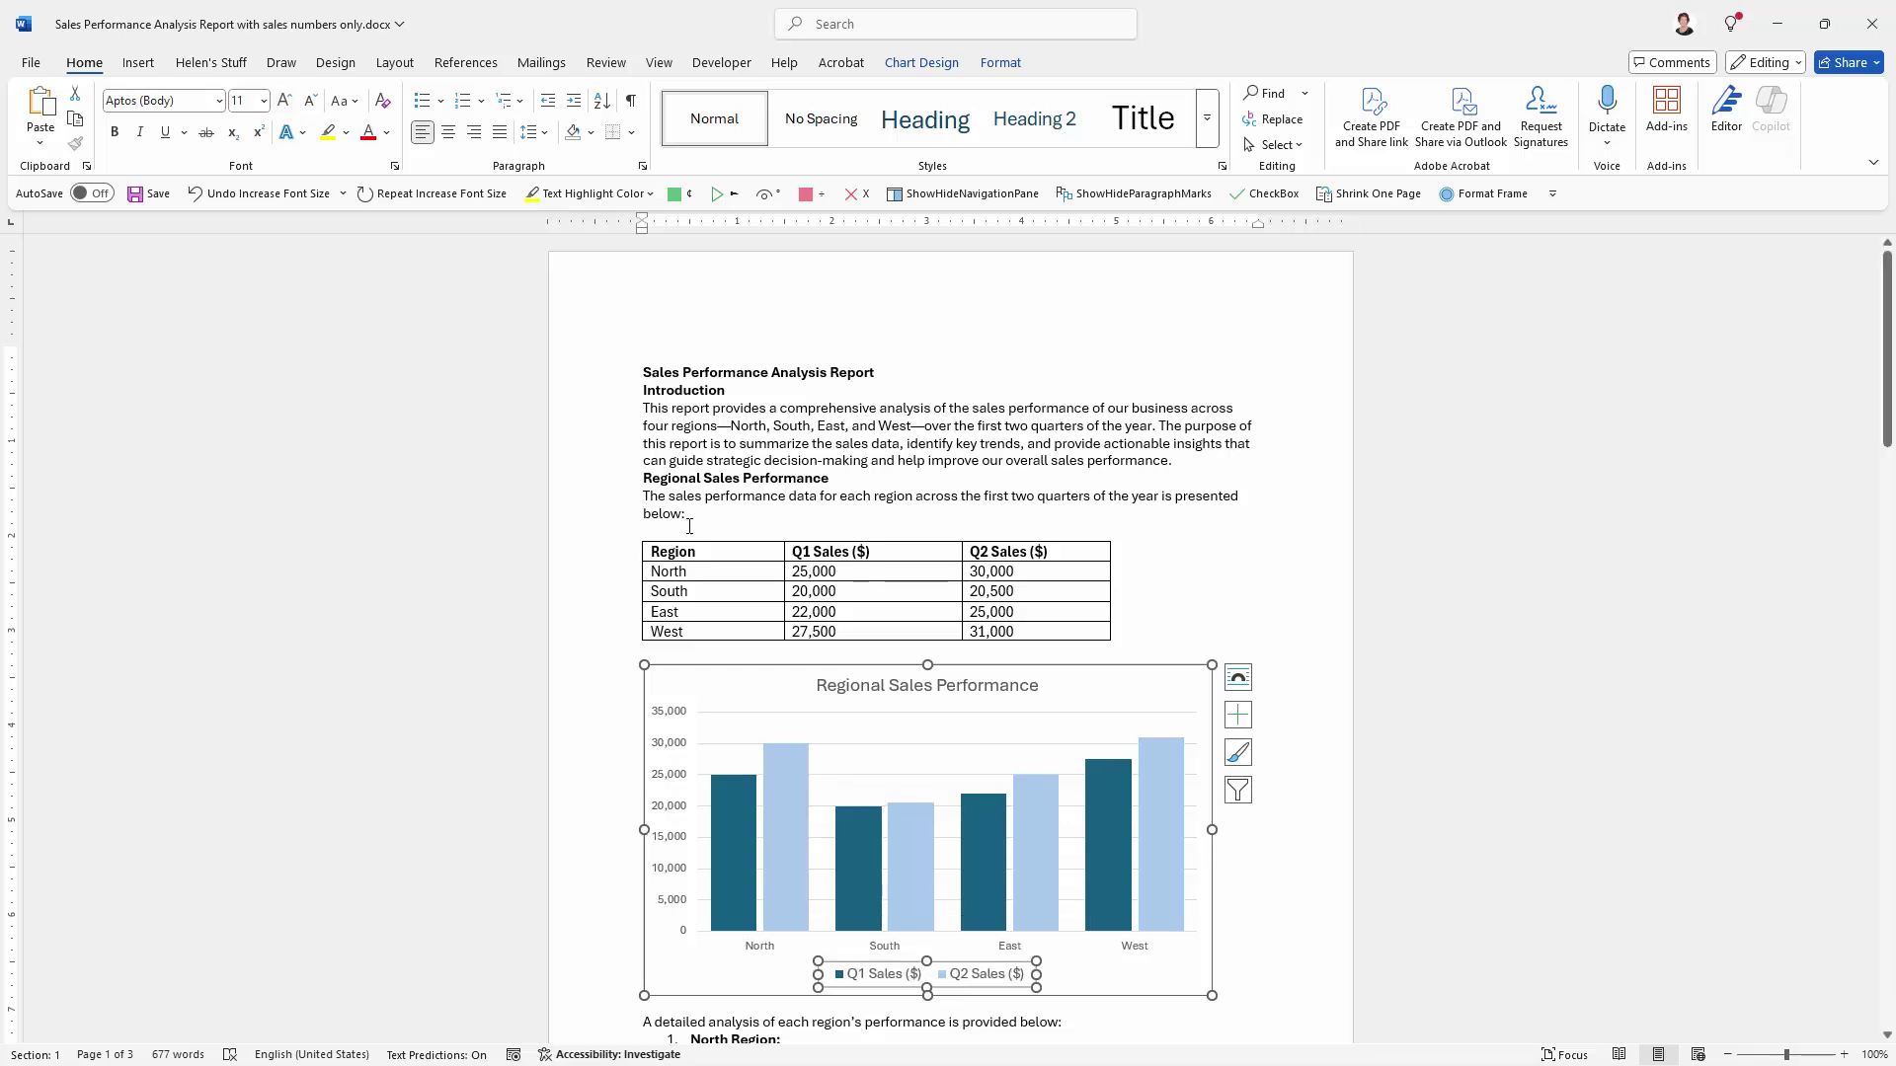
pyautogui.click(670, 770)
pyautogui.click(284, 101)
pyautogui.click(902, 953)
pyautogui.click(284, 100)
pyautogui.click(1234, 936)
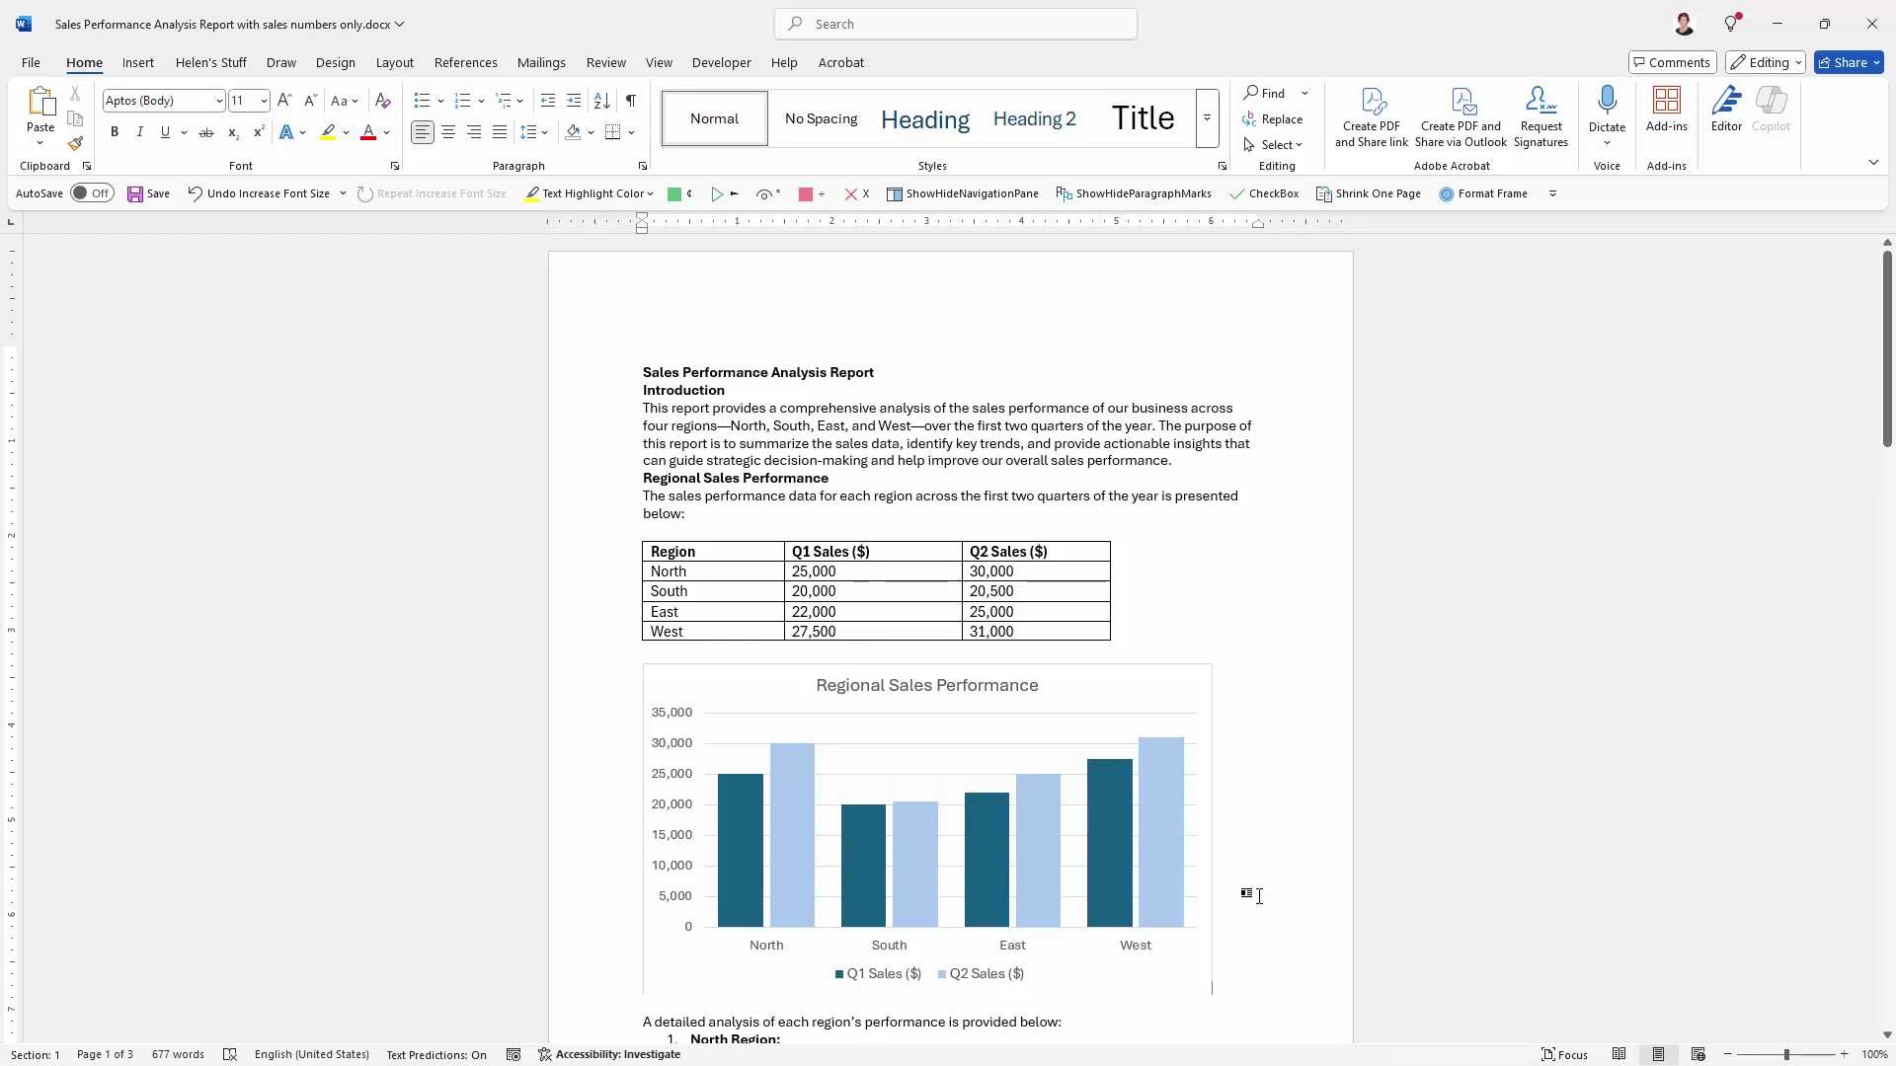
# Select the sales chart and open its Chart Elements, then Chart Styles side buttons
pyautogui.scroll(-2, 1259, 896)
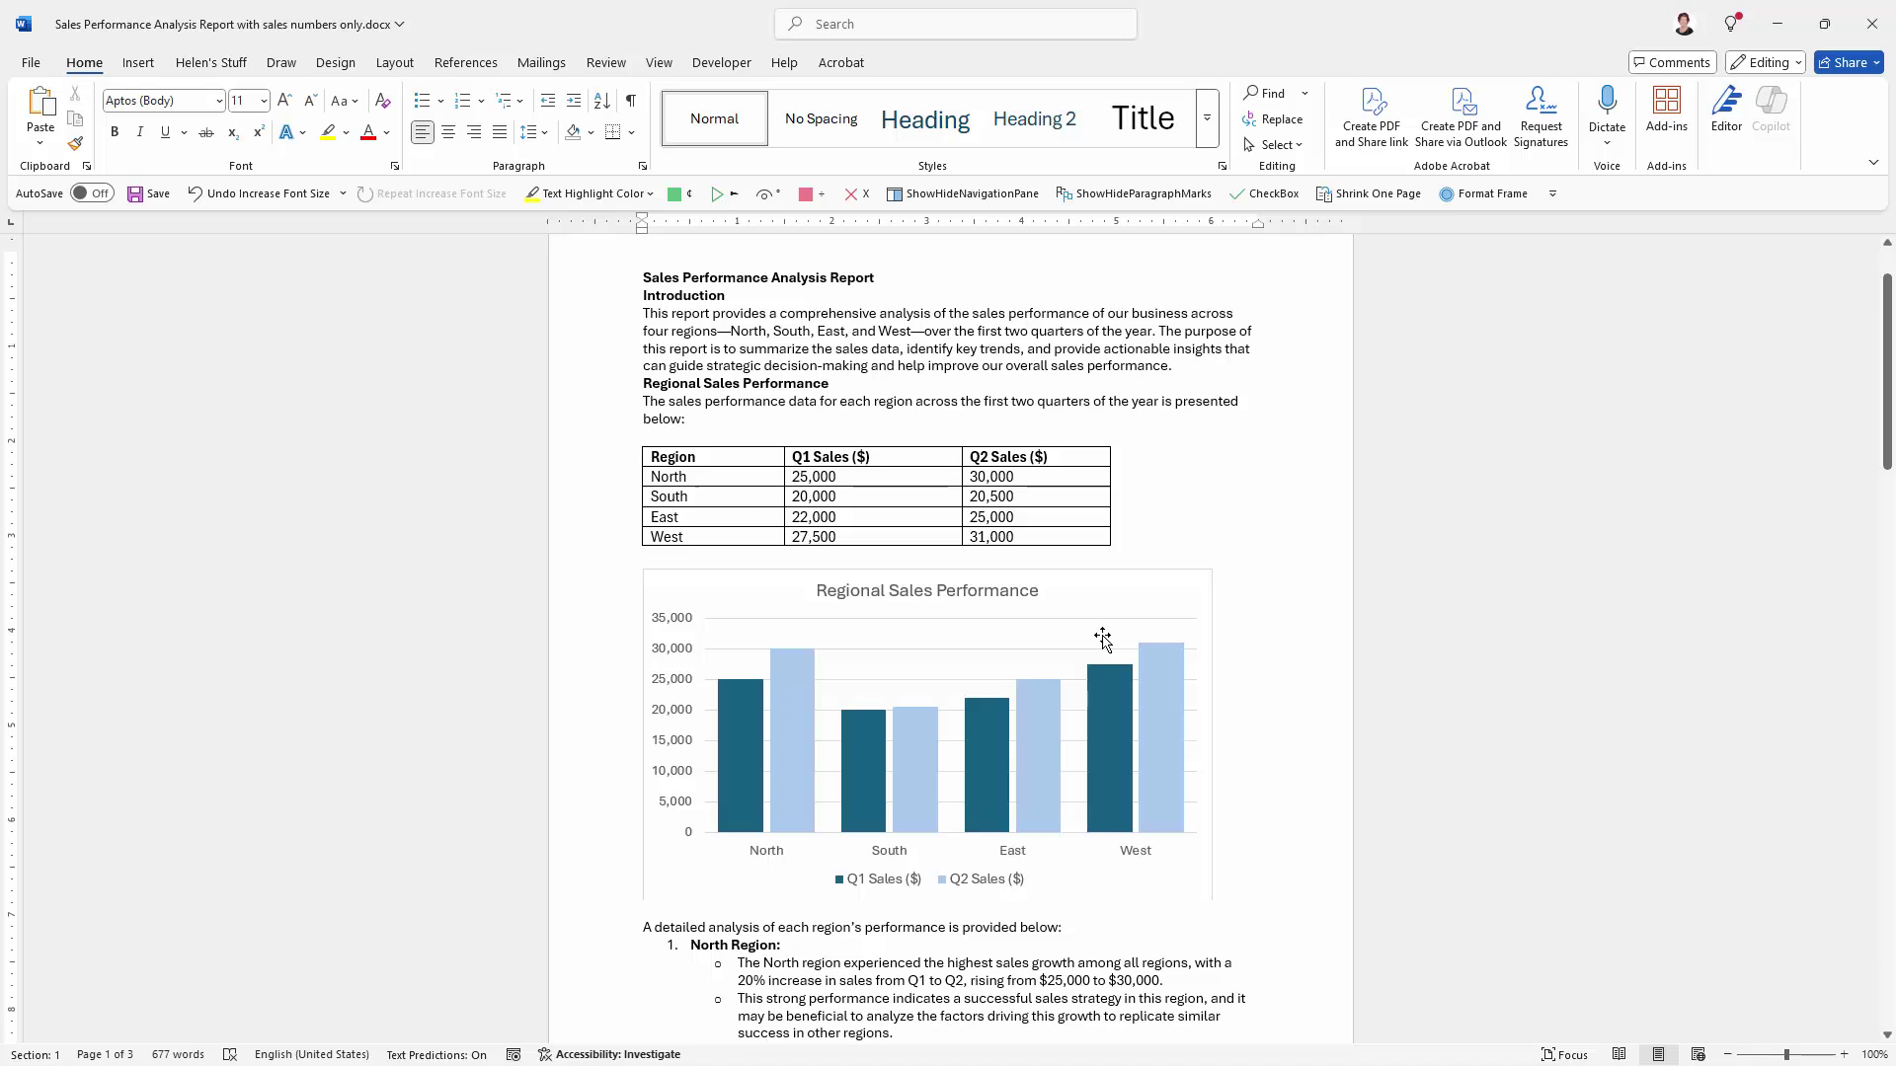
pyautogui.click(1110, 582)
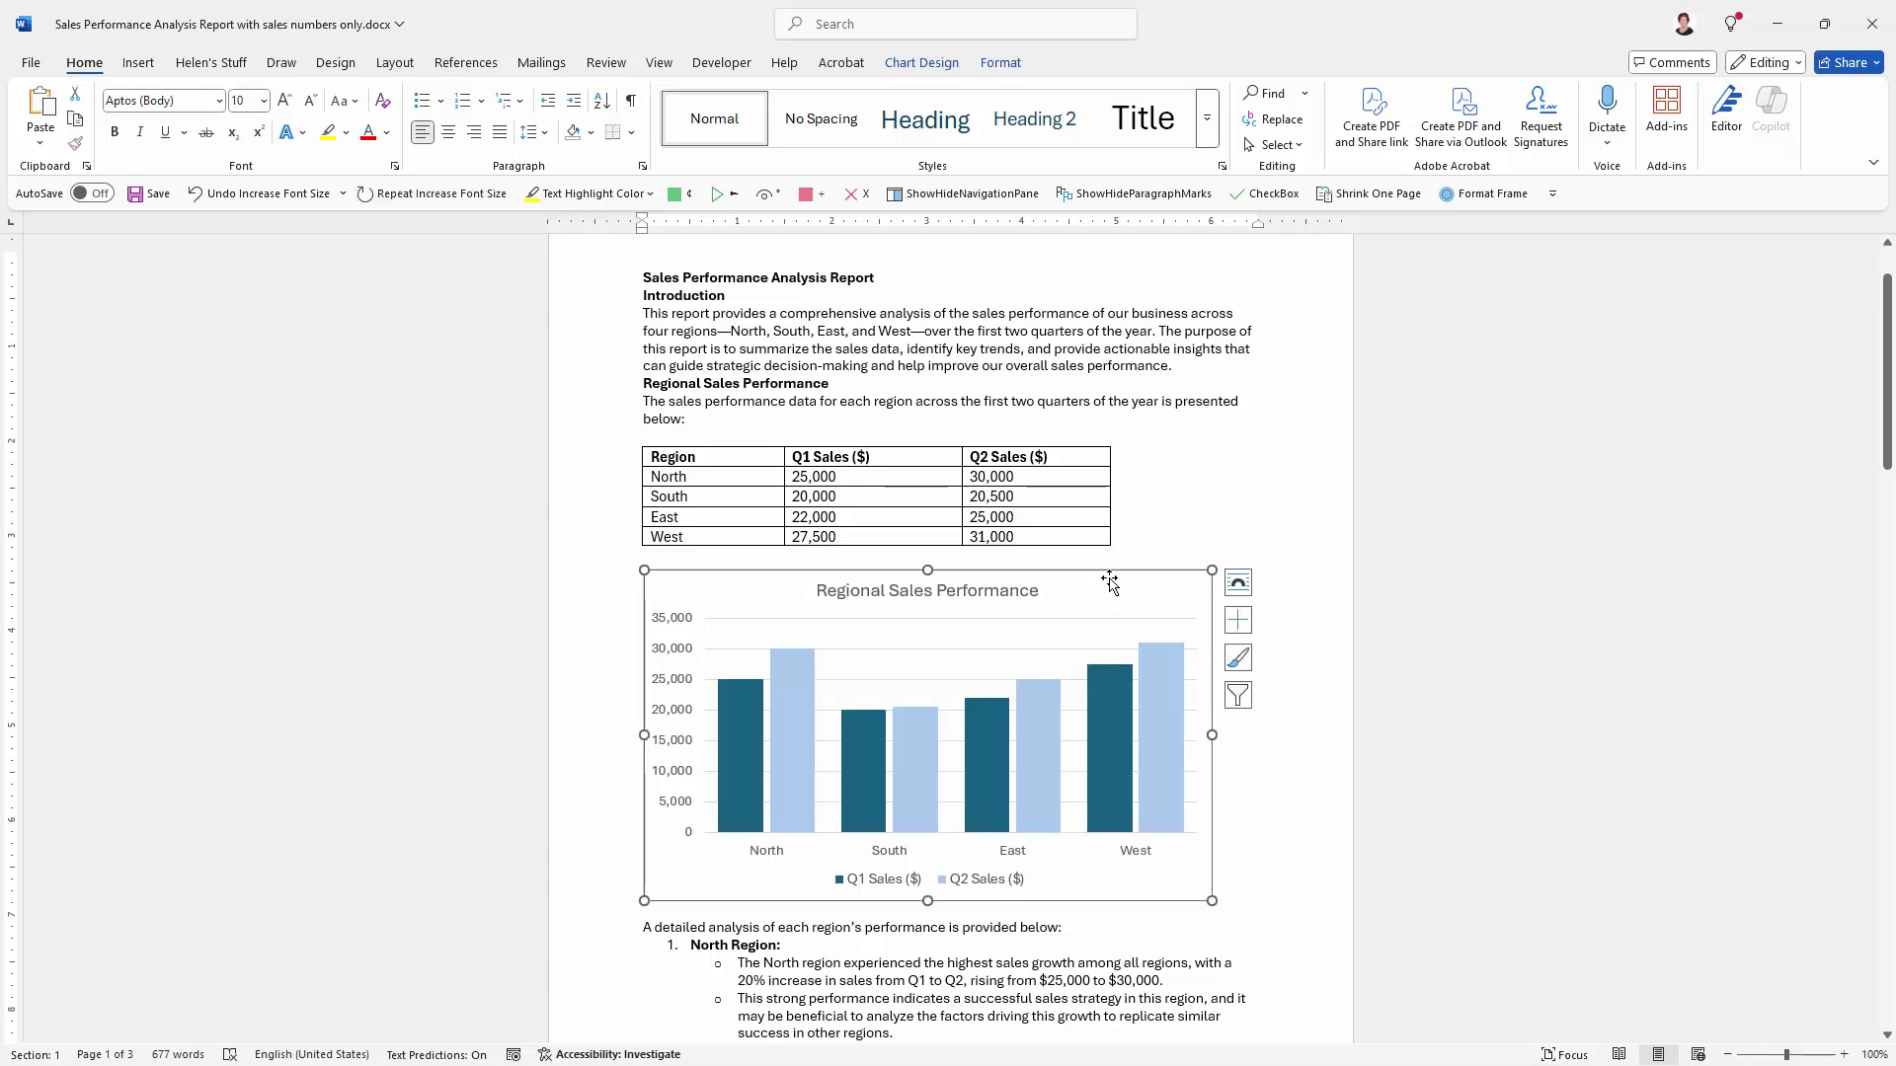
pyautogui.rightClick(1110, 582)
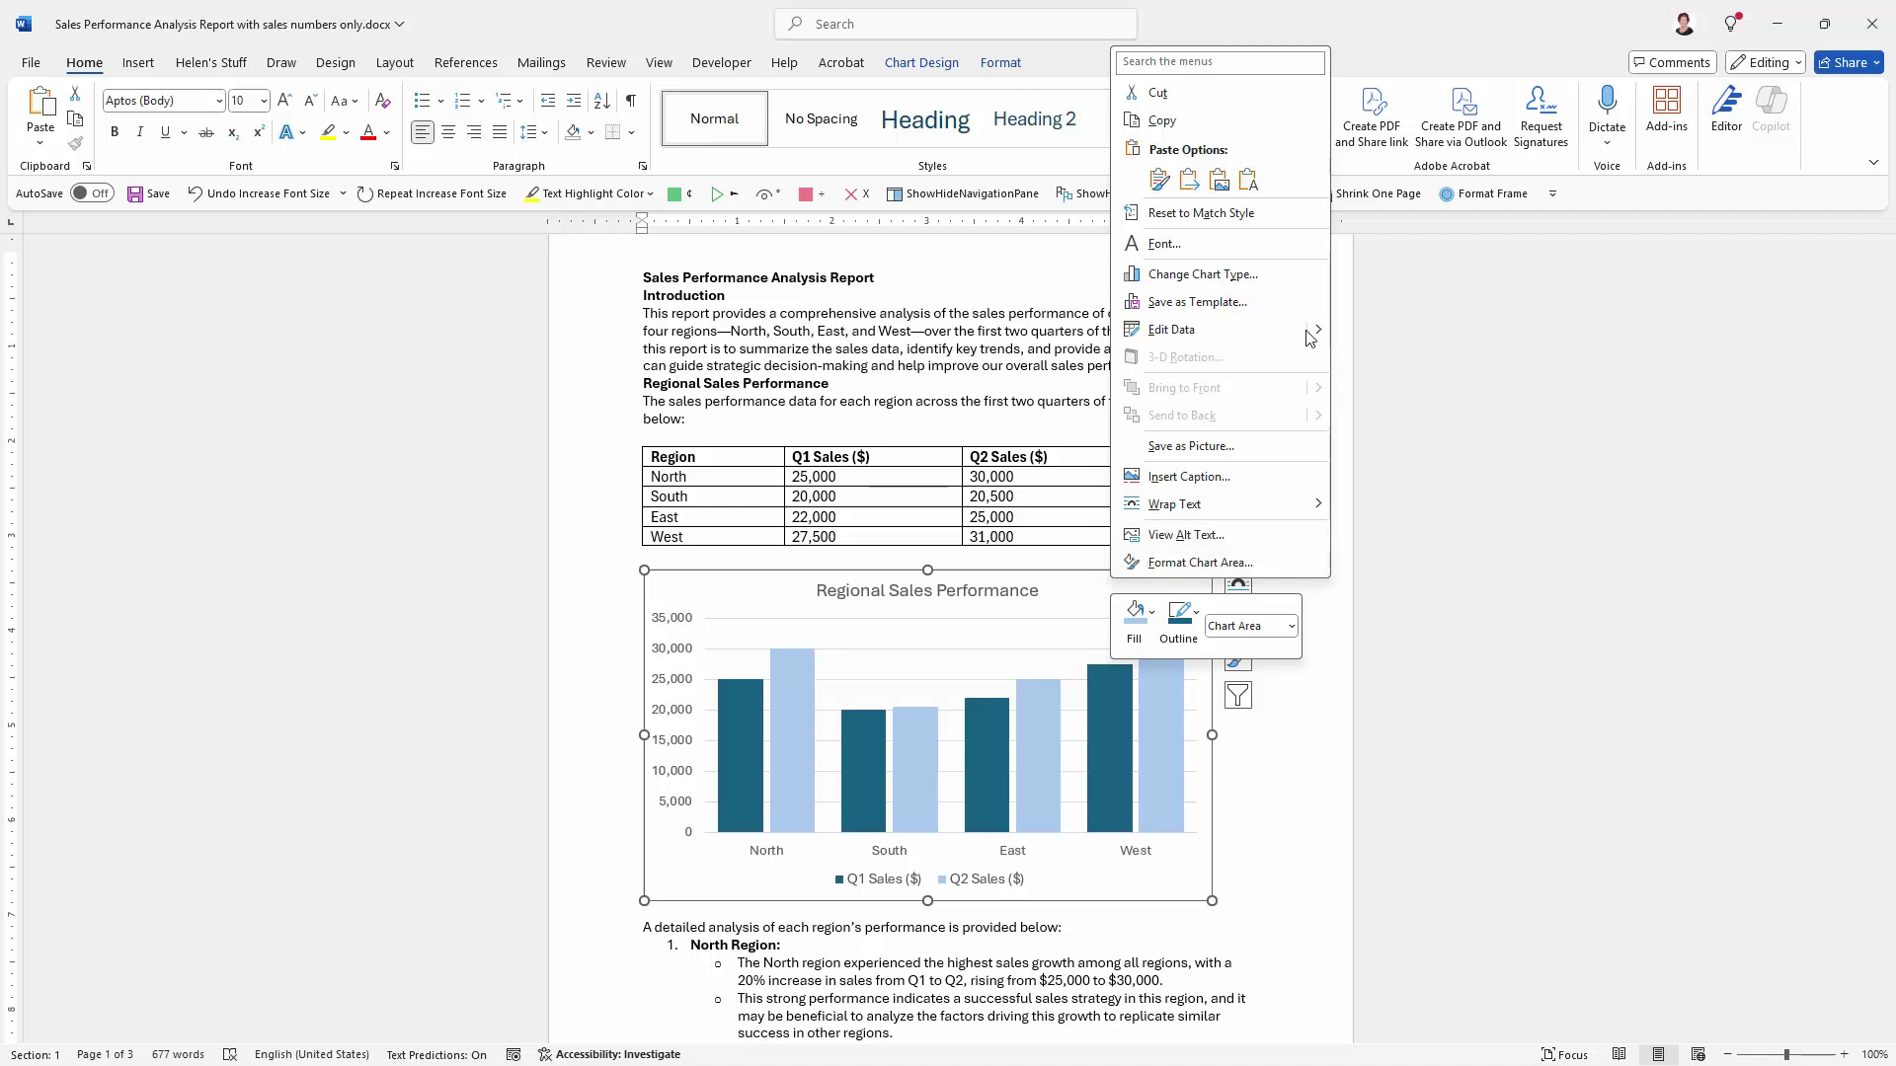
pyautogui.click(1262, 785)
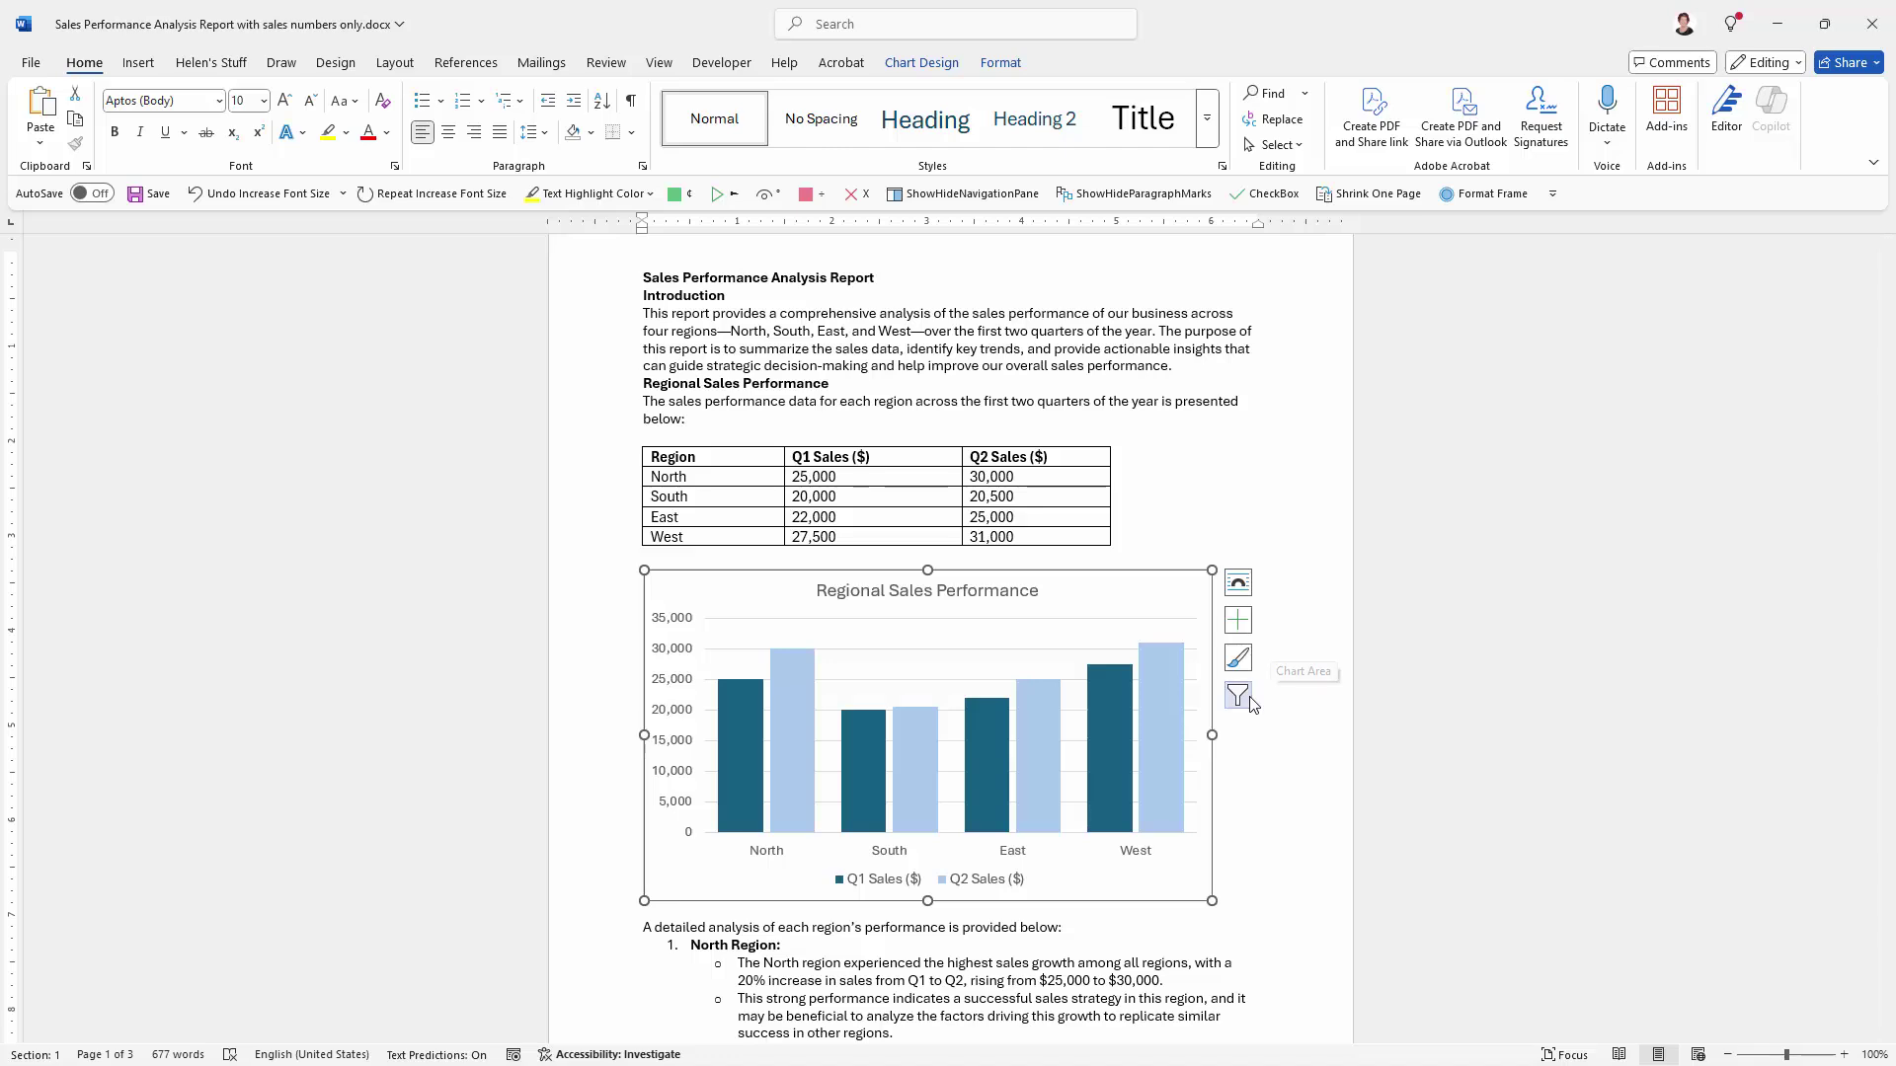
pyautogui.click(1238, 626)
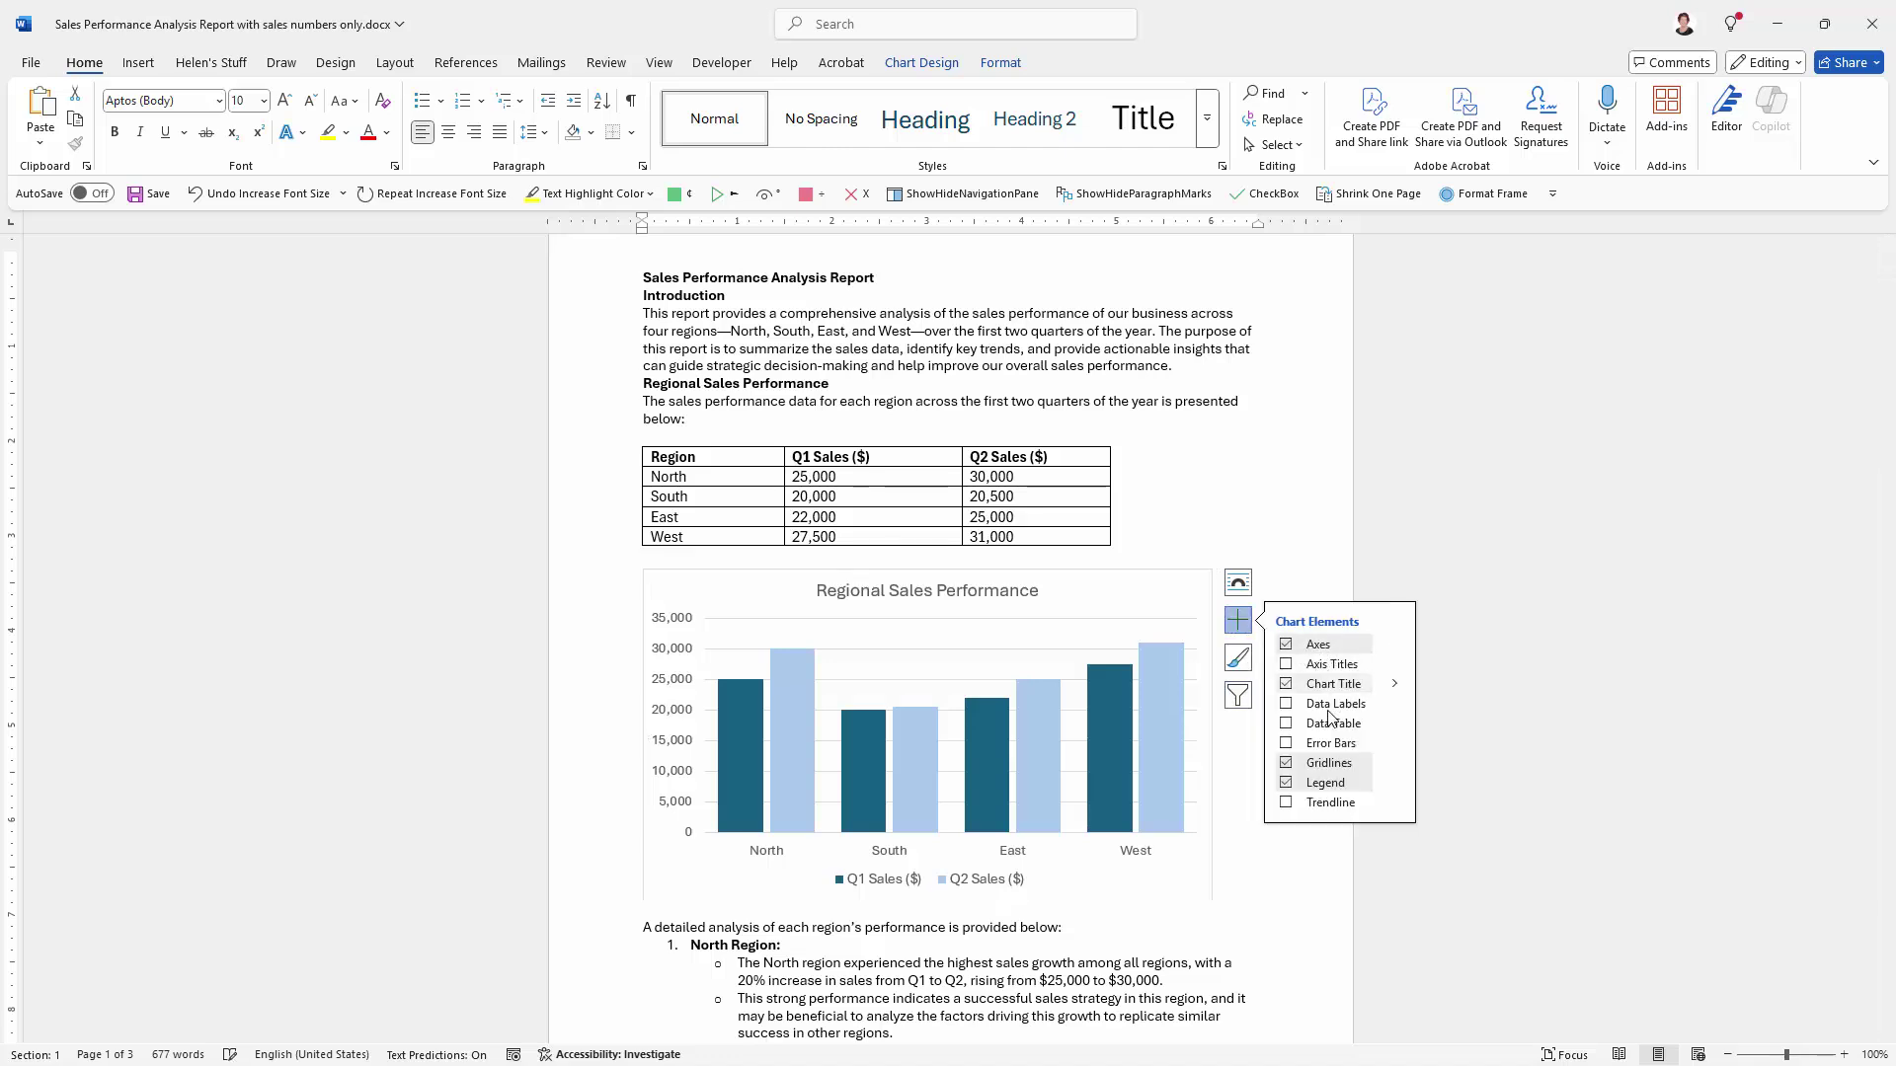
pyautogui.click(1240, 659)
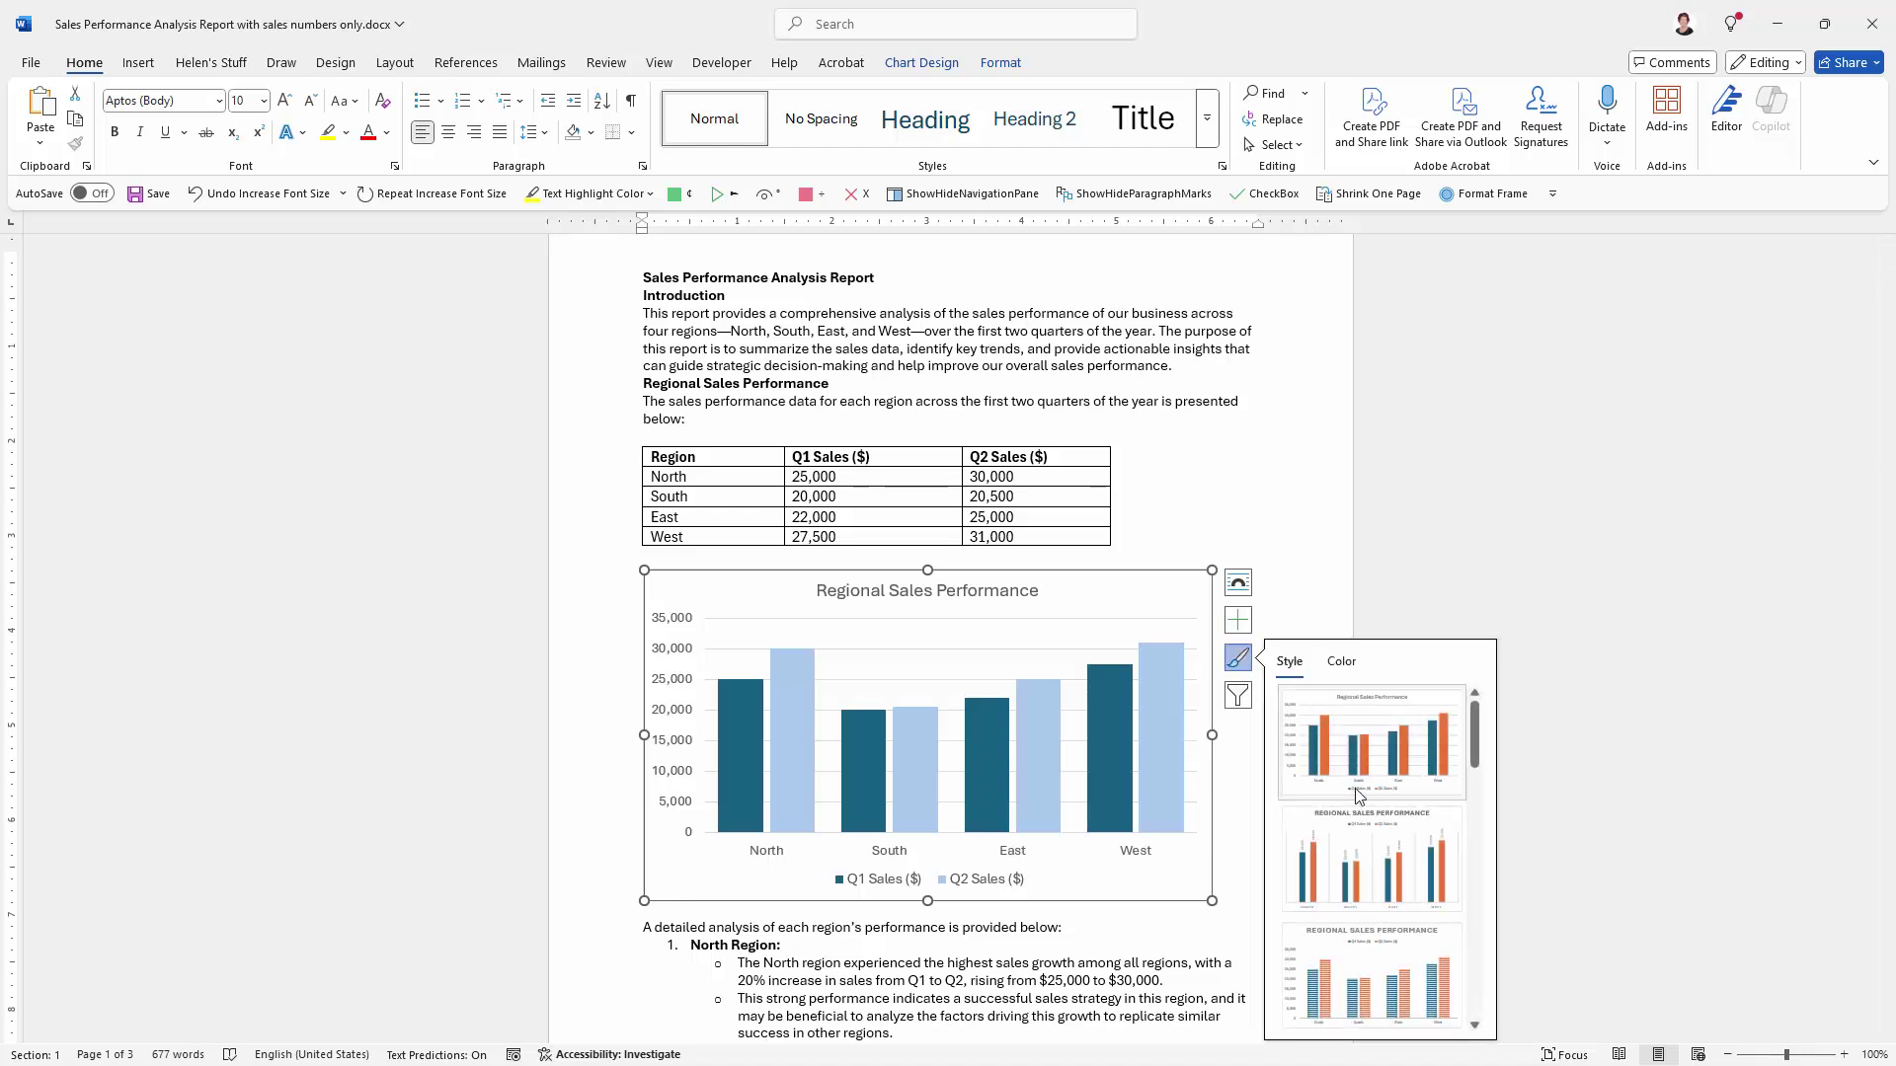
# Set the sales chart's text wrapping to Top and Bottom, keeping it moving with text
pyautogui.click(1237, 584)
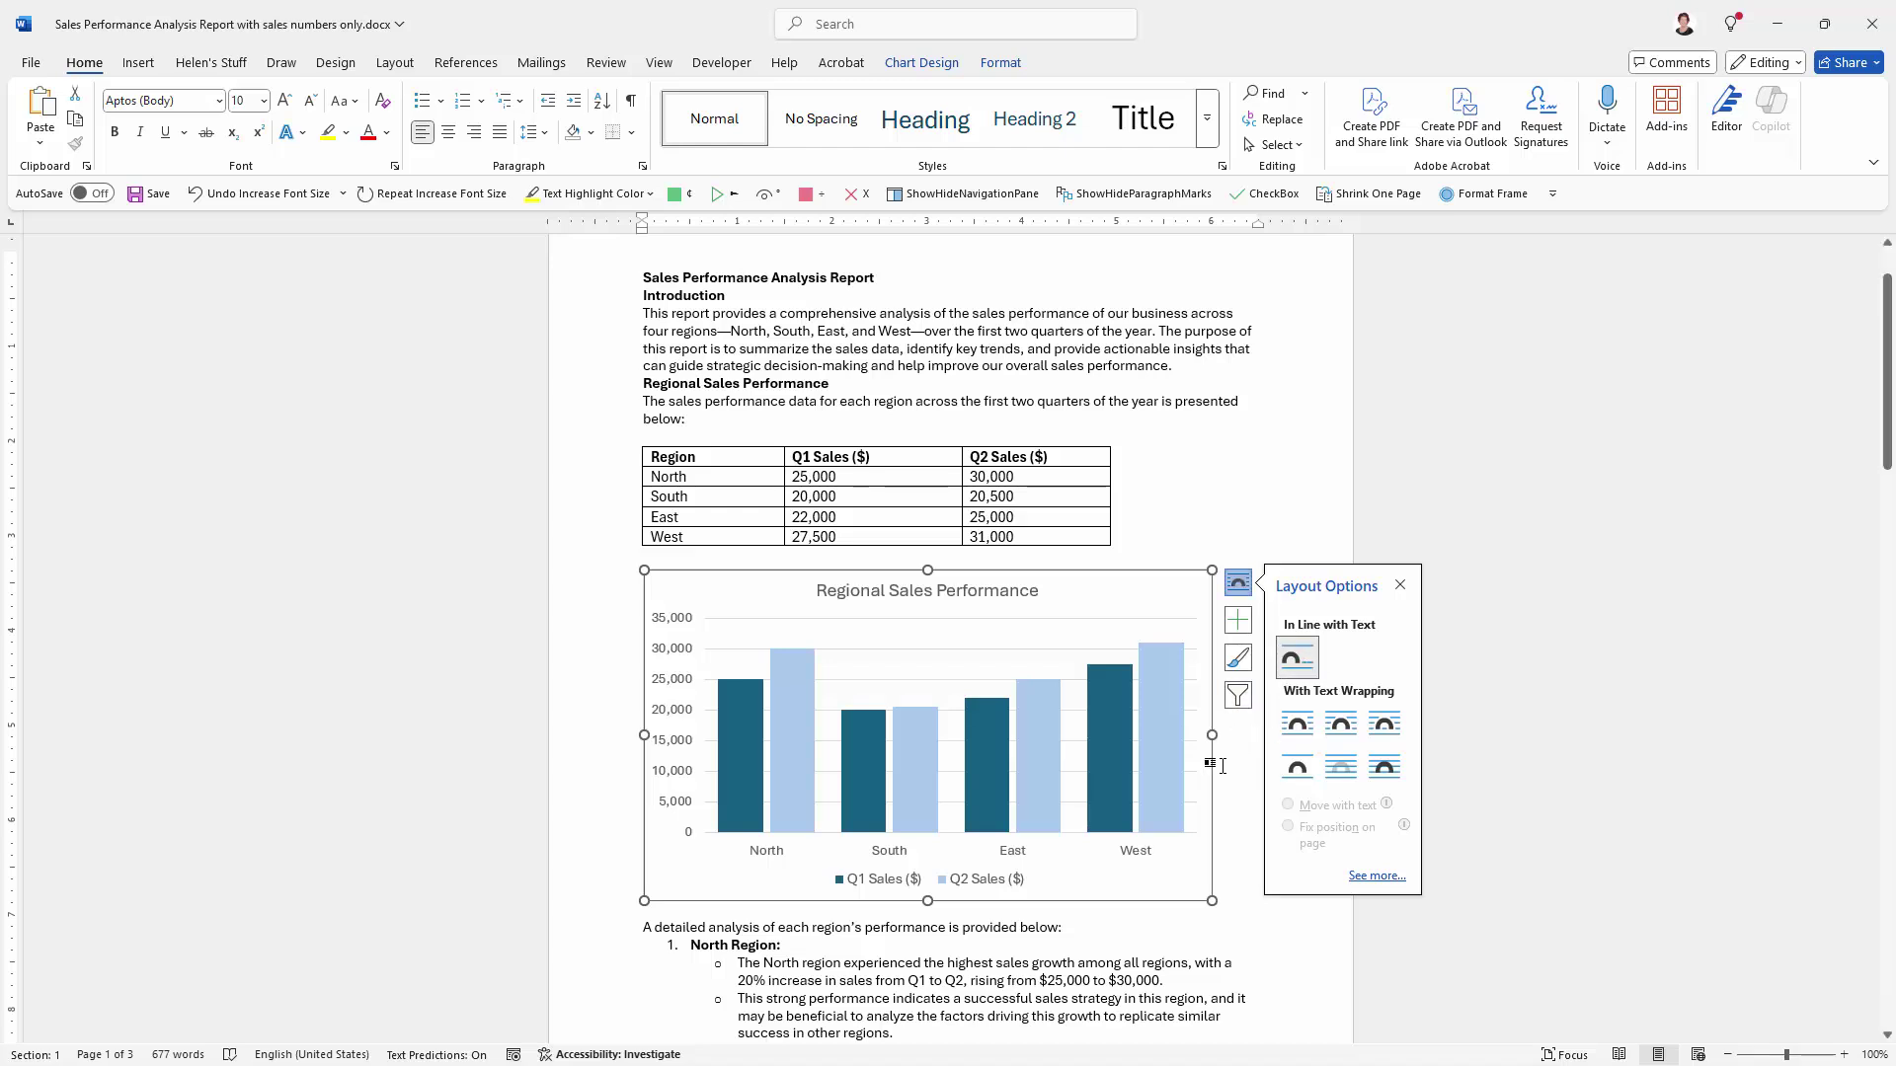
pyautogui.click(1295, 769)
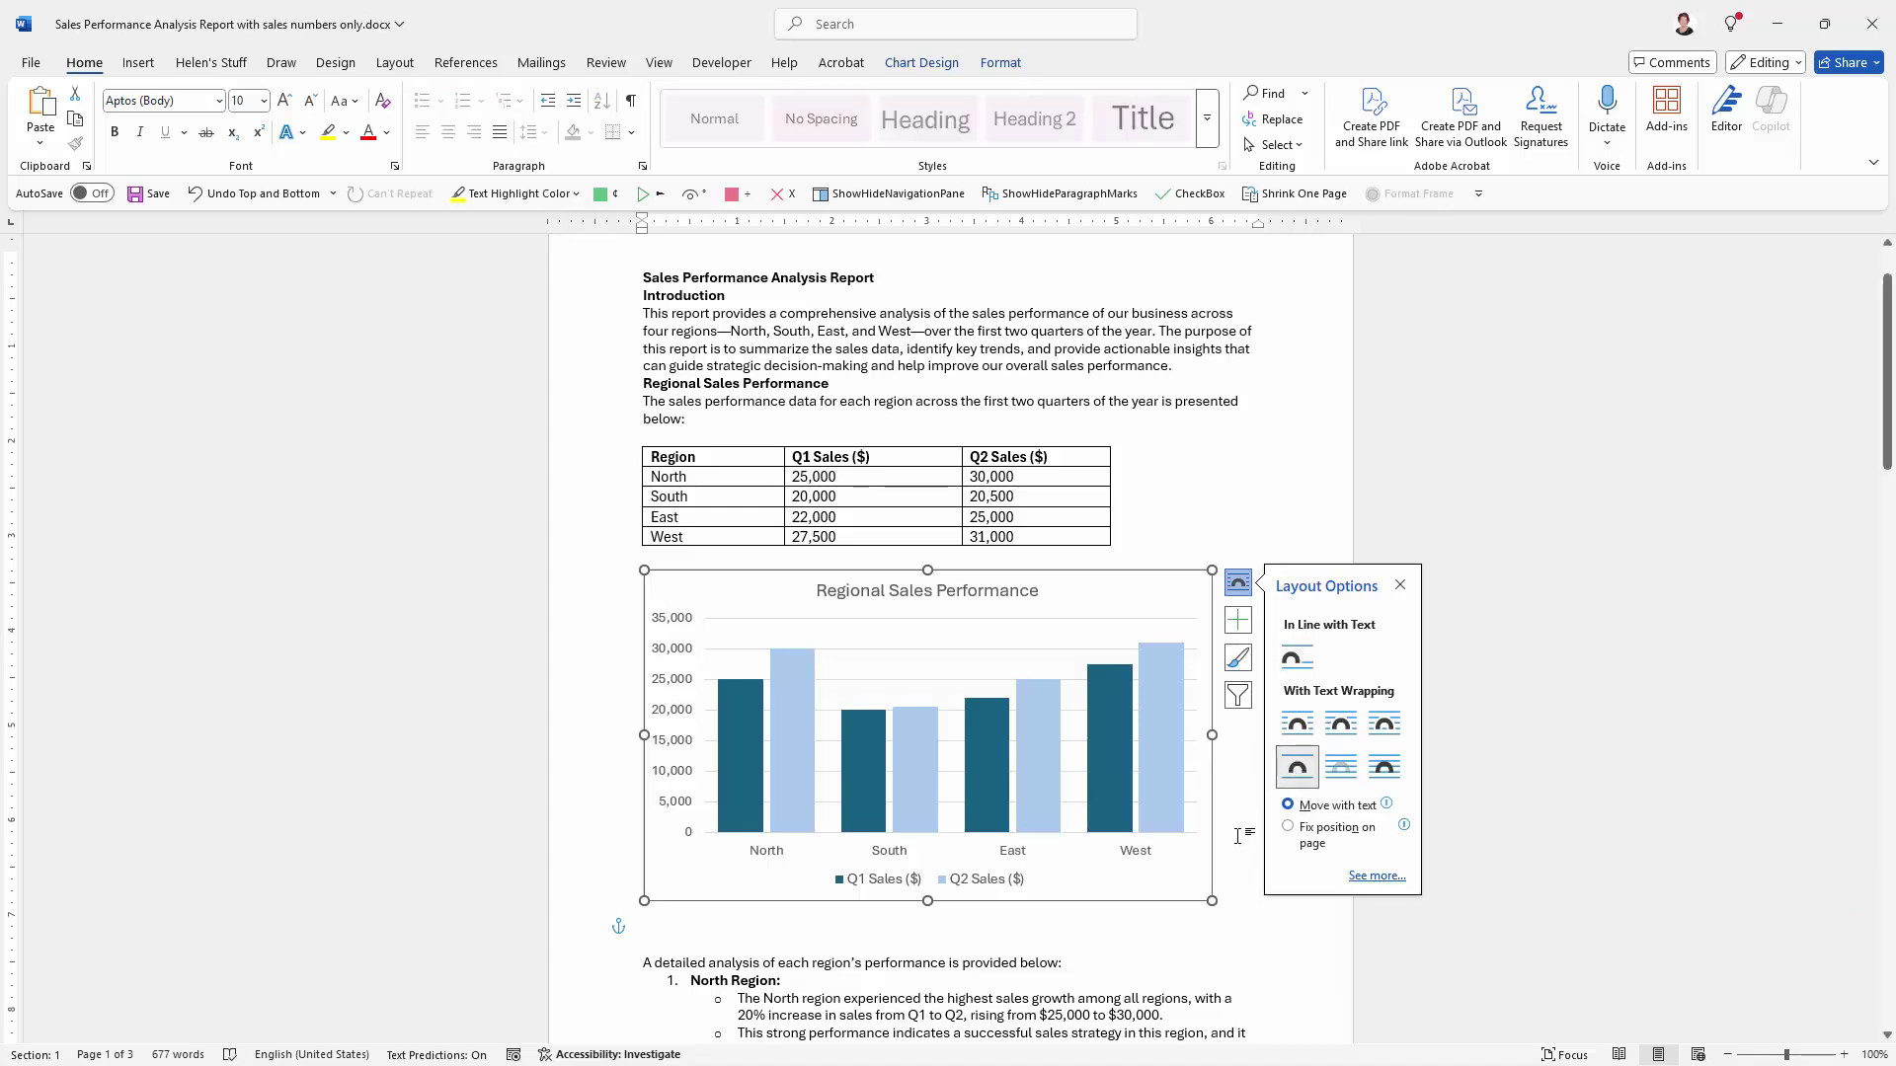